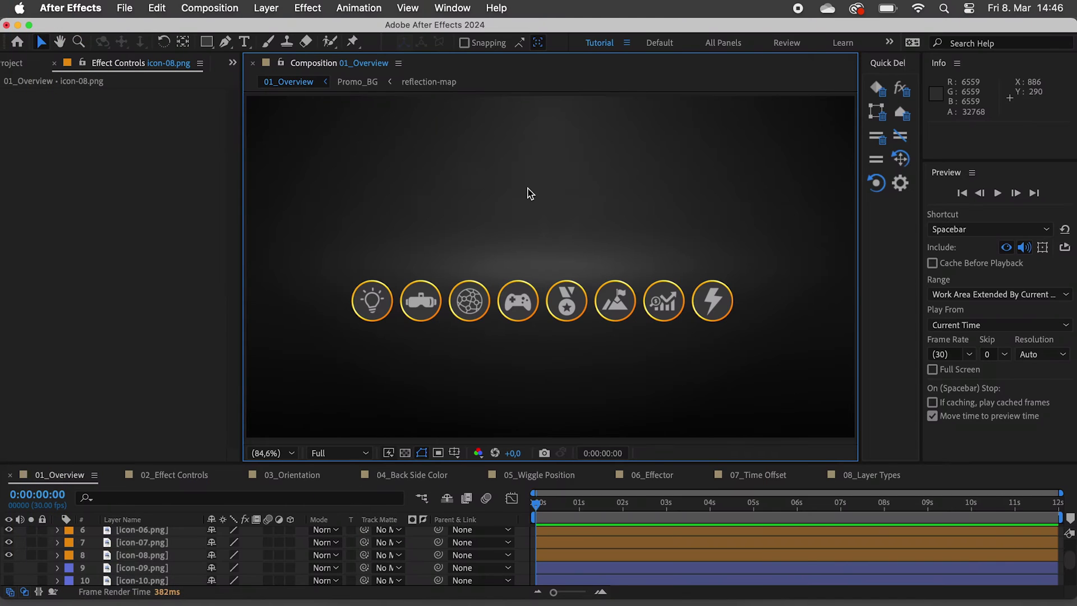
Open Circle Rig Pro.jsx from the Window menu, dock it as a column, and select all eight icons
click(452, 8)
click(586, 533)
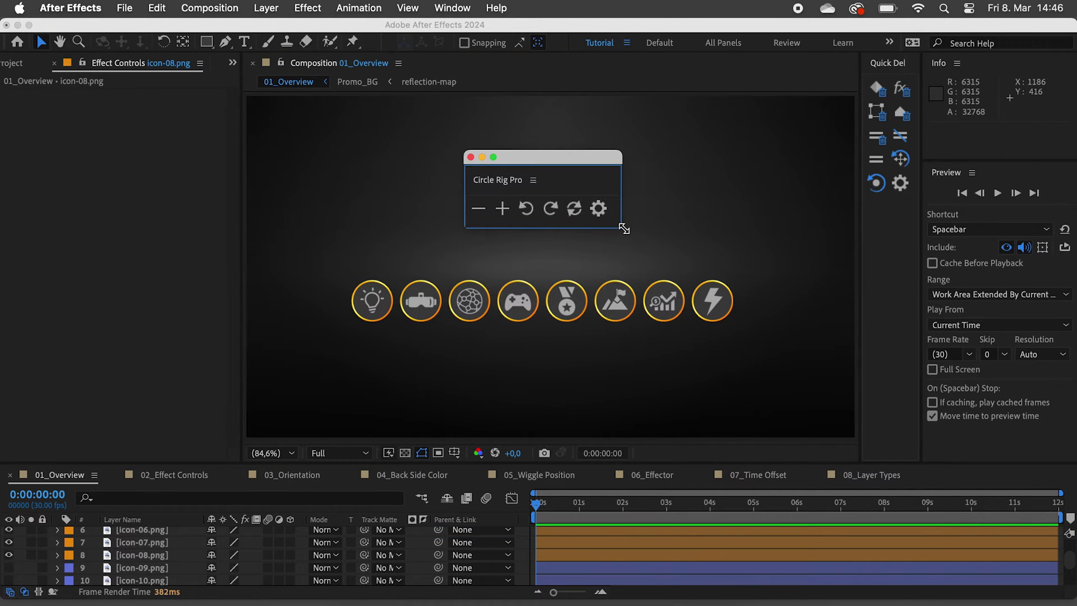
drag(621, 227, 652, 238)
drag(530, 183, 885, 202)
drag(301, 234, 791, 388)
Rig the selected icons into a circle, then test moving the ring and undo the move
click(899, 245)
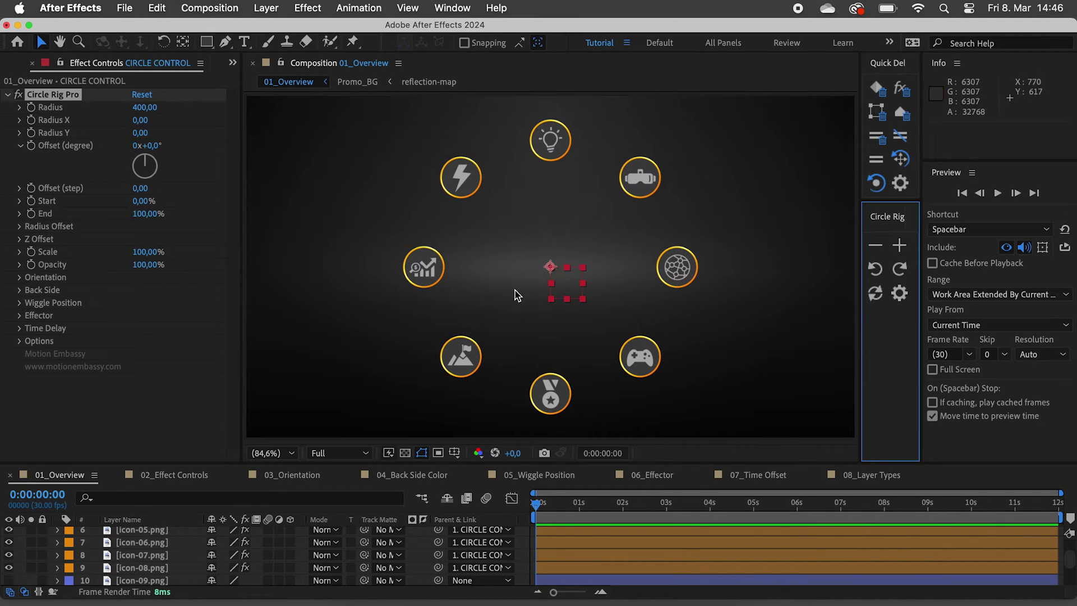
mouse_move(550, 287)
mouse_down()
mouse_move(526, 306)
mouse_move(580, 241)
mouse_move(558, 306)
mouse_move(547, 298)
mouse_up()
key(super+z)
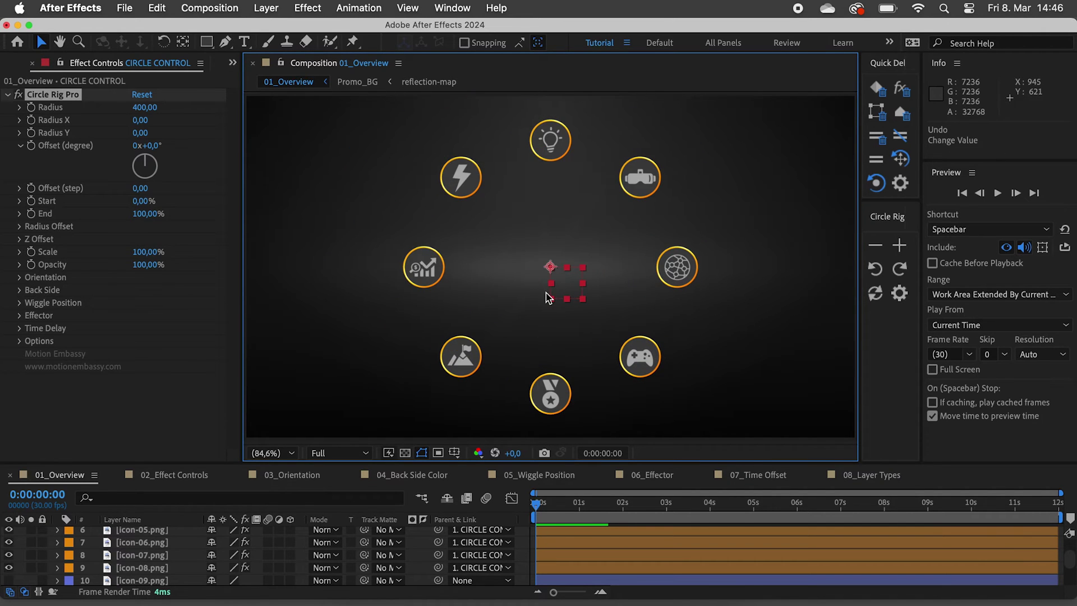
Step the lightning icon six places clockwise, then four places counterclockwise around the ring
click(466, 194)
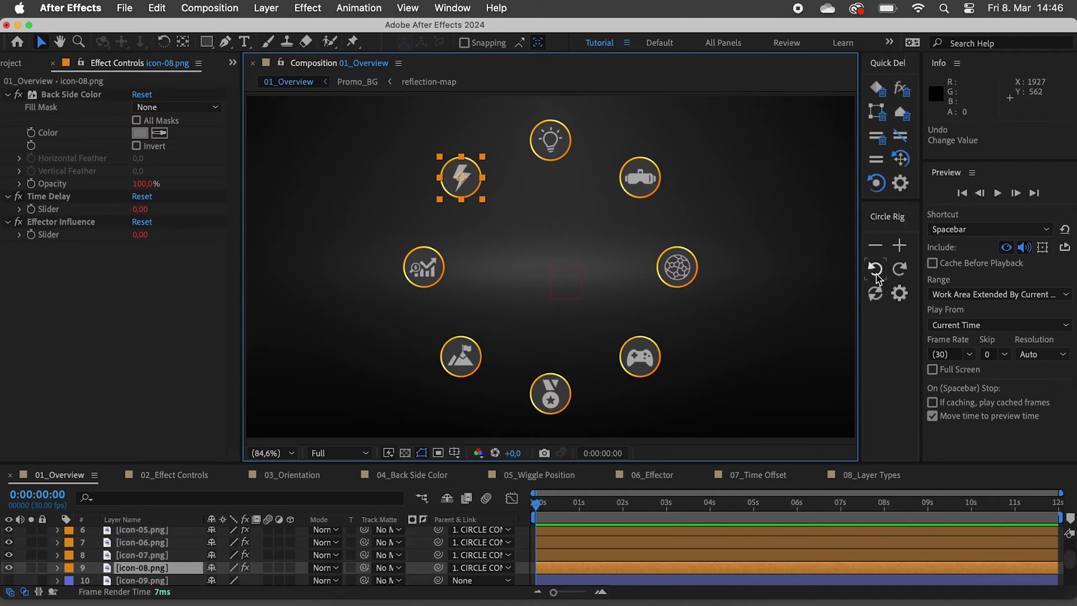
click(895, 275)
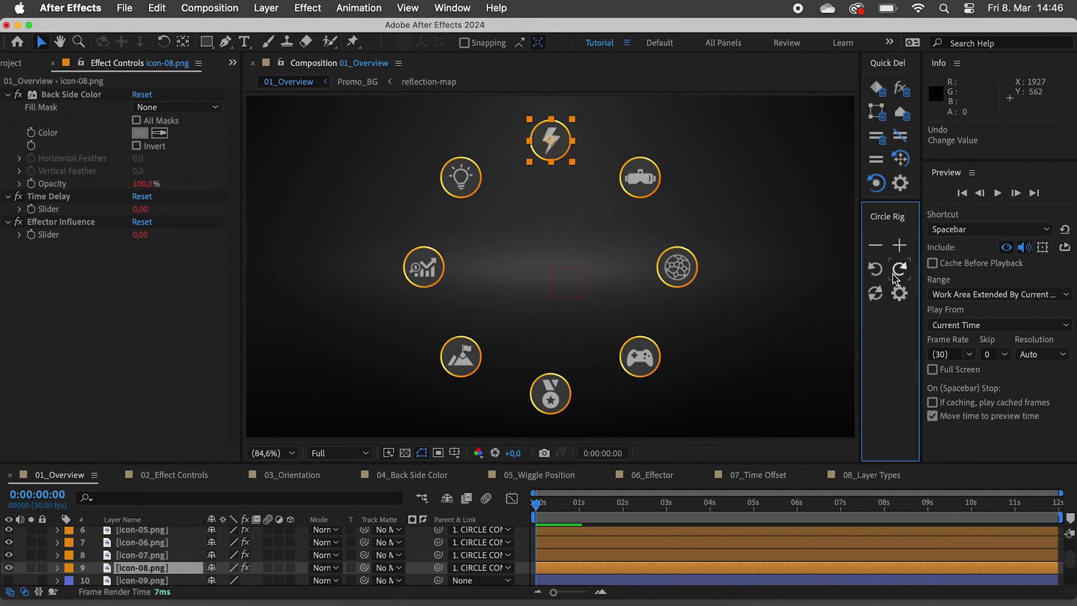
click(895, 275)
click(895, 275)
click(896, 275)
click(895, 275)
click(896, 275)
click(883, 276)
click(883, 276)
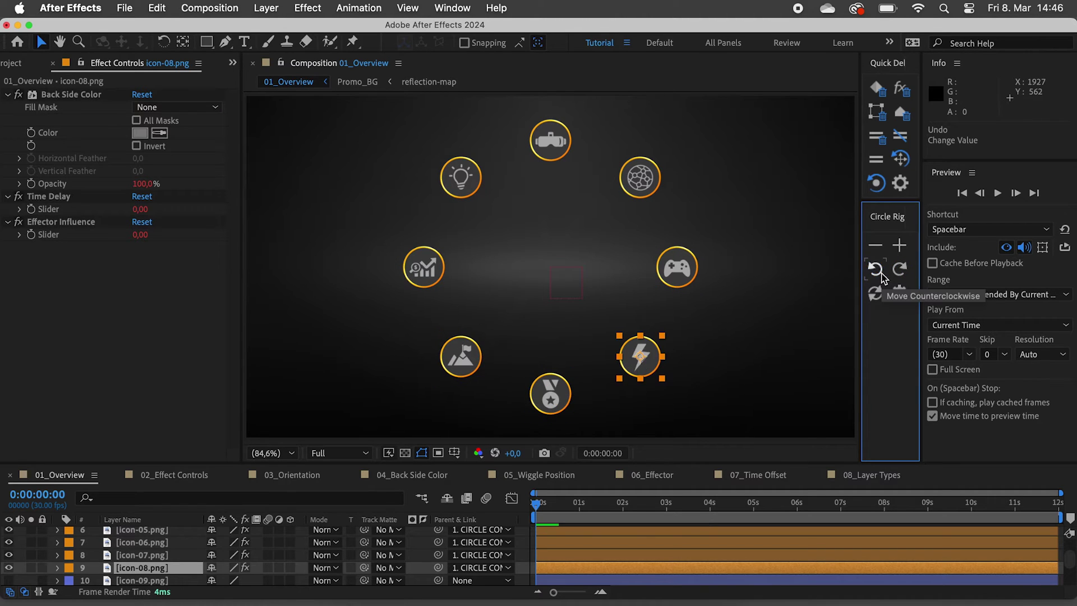
click(883, 276)
click(883, 276)
click(883, 276)
click(884, 276)
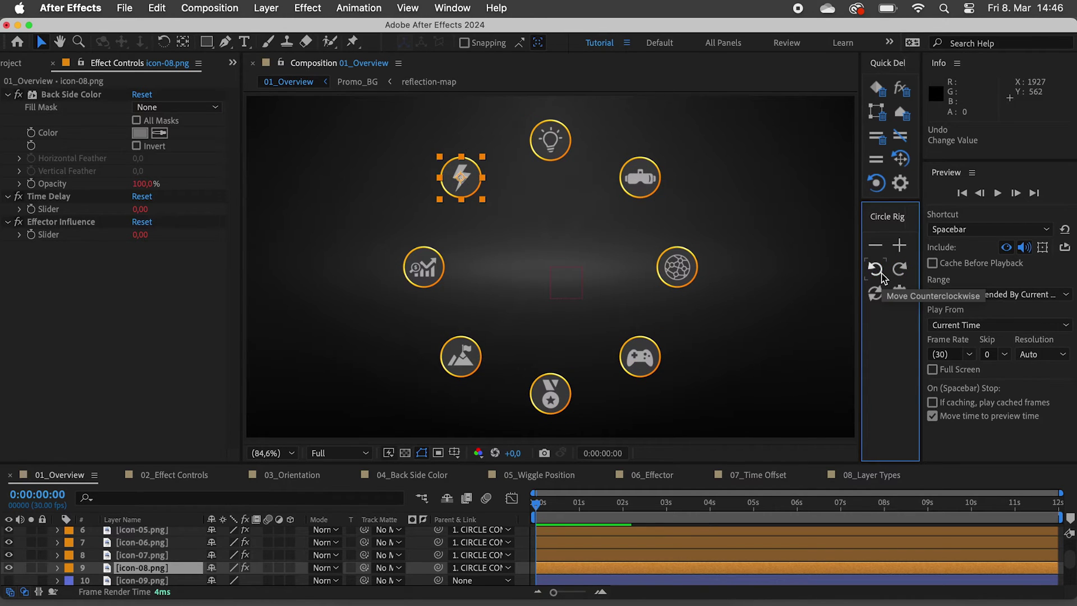
Rotate all icons one position clockwise and back counterclockwise, then deselect them
drag(338, 130, 762, 425)
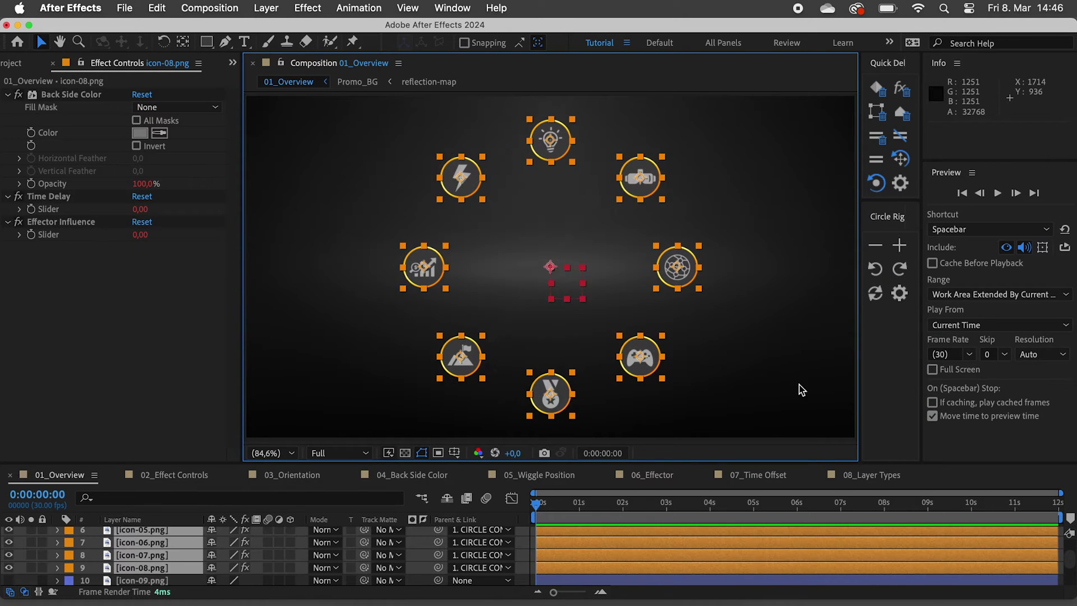
click(899, 270)
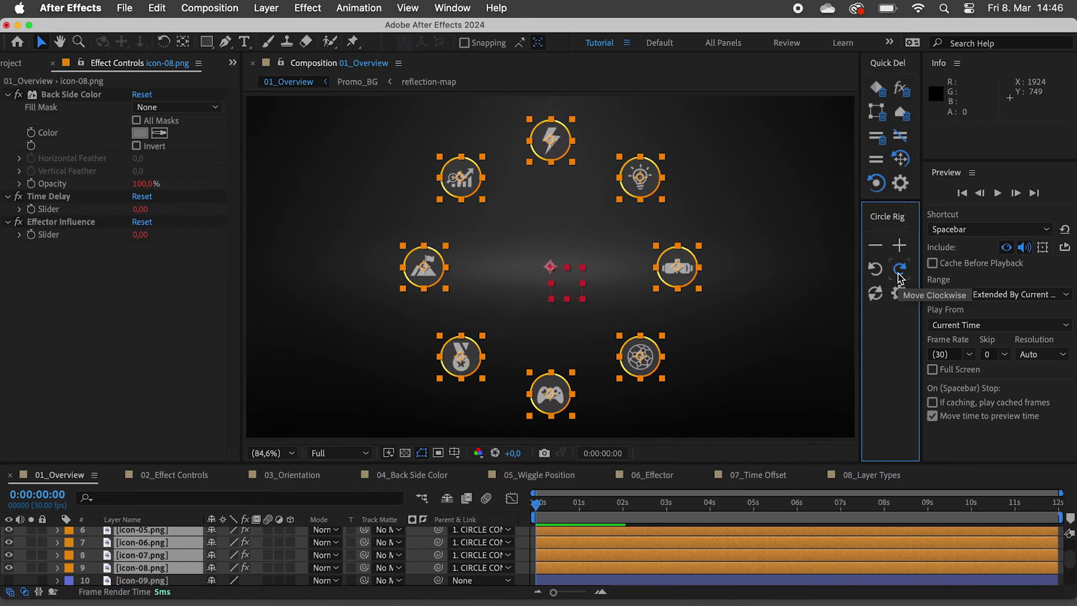
click(877, 272)
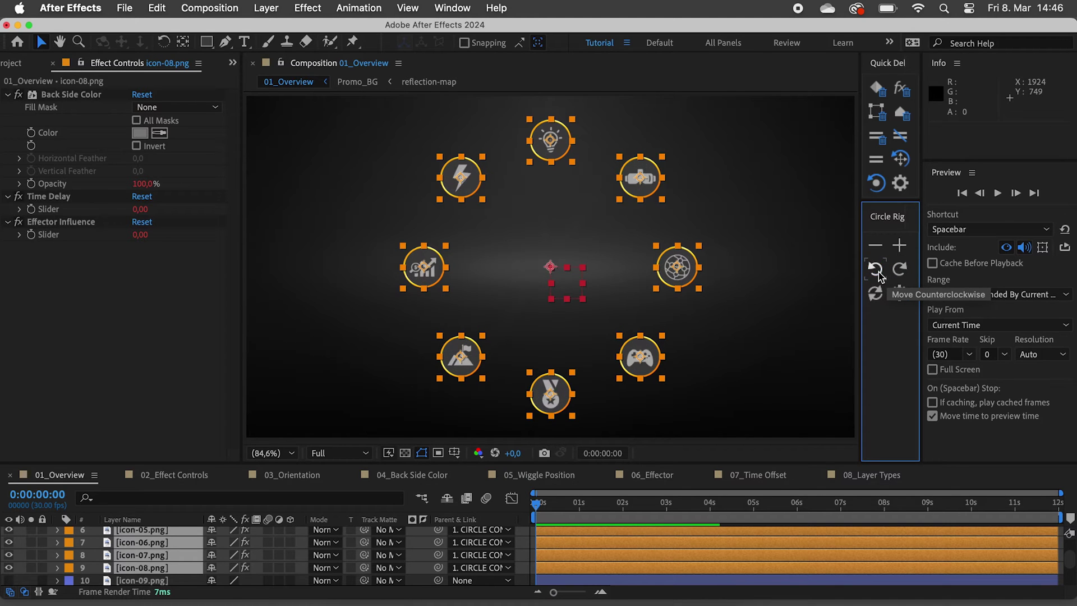
click(627, 245)
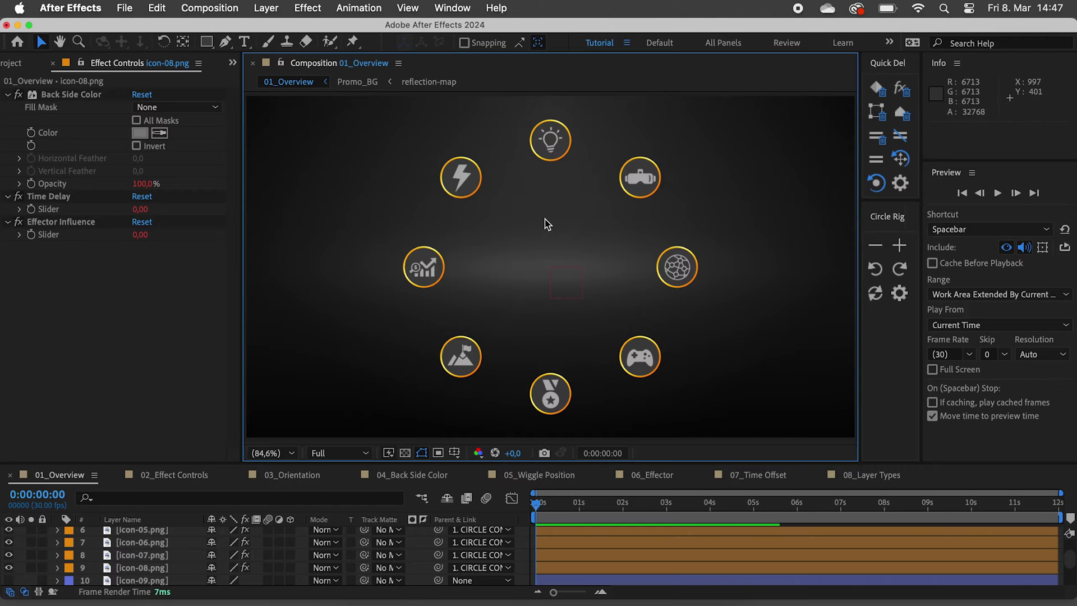
Swap the lightning and wheel icons, then cycle positions with the mountain and medal icons
click(466, 197)
shift+click(691, 280)
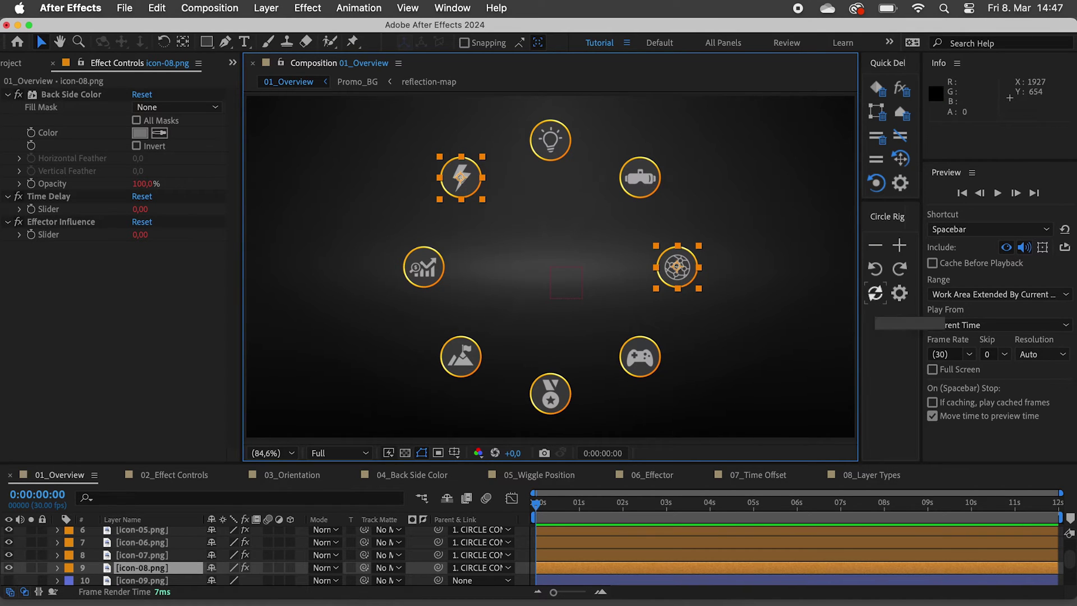
click(875, 302)
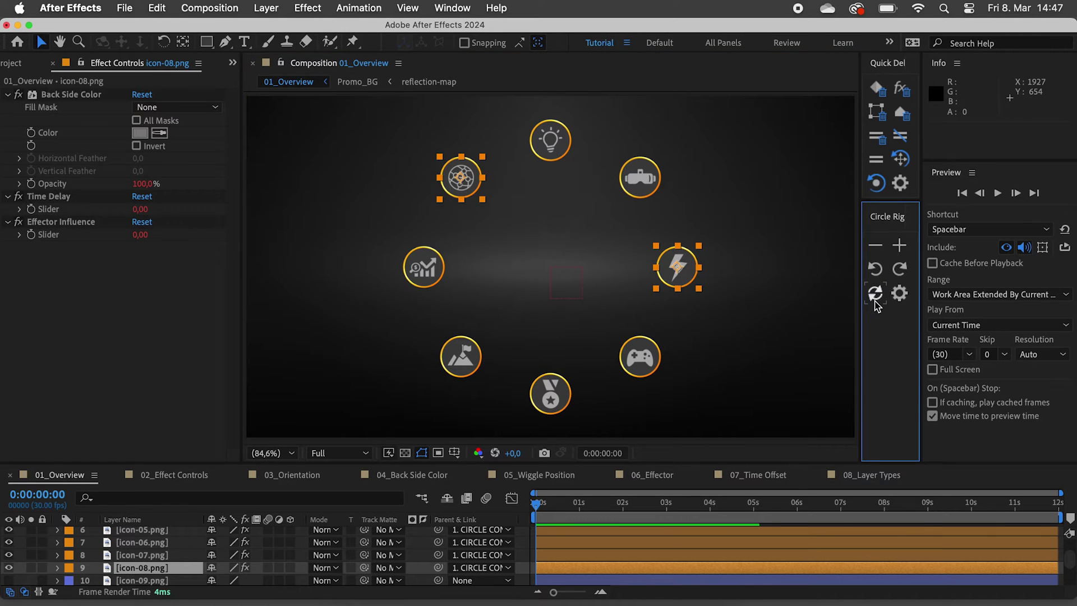
shift+click(461, 357)
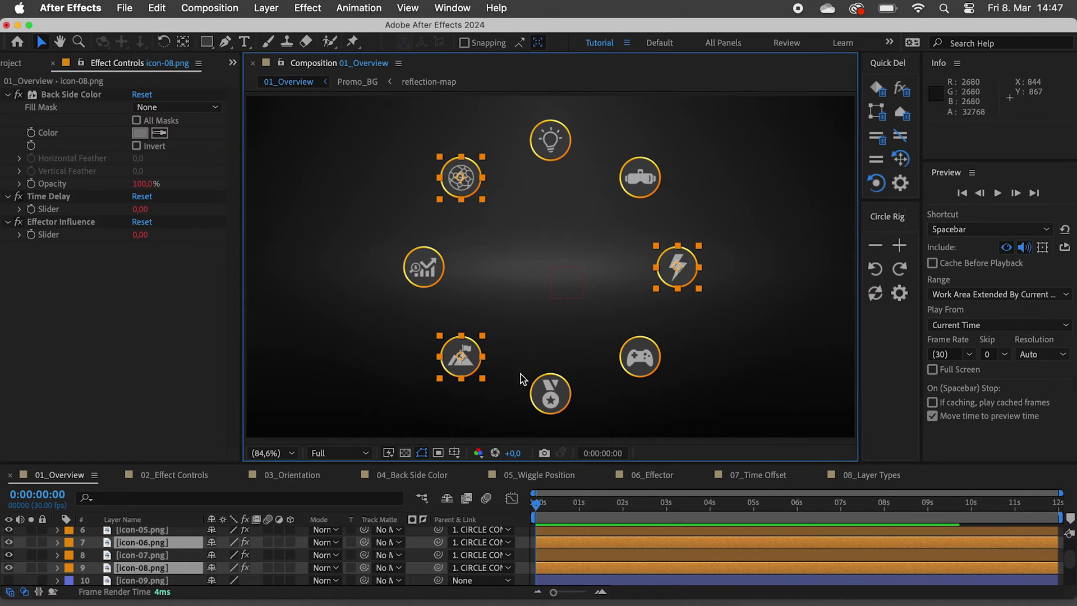
shift+click(552, 400)
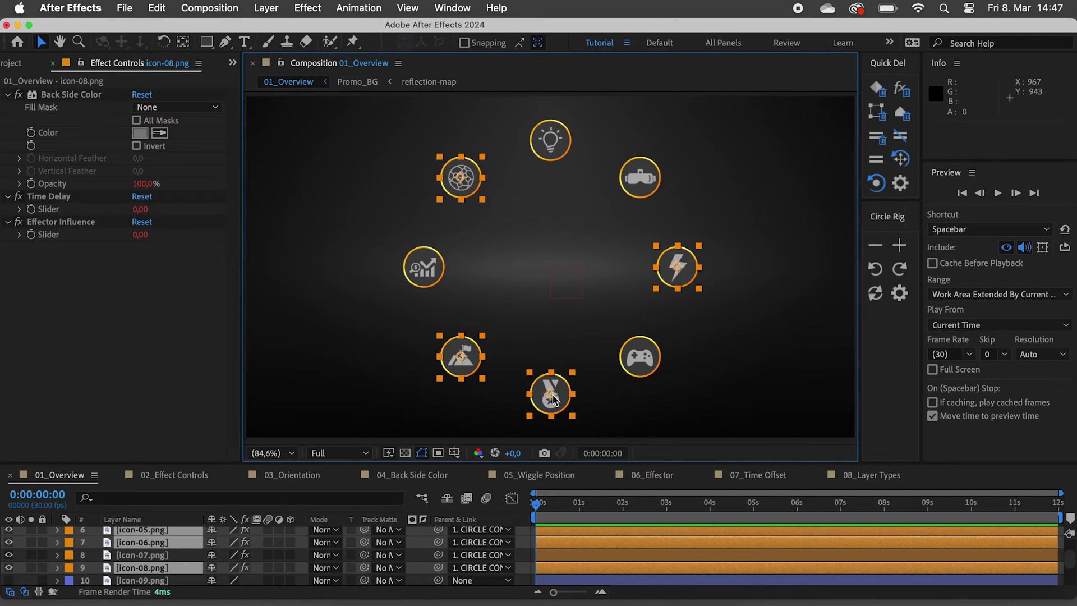
click(876, 294)
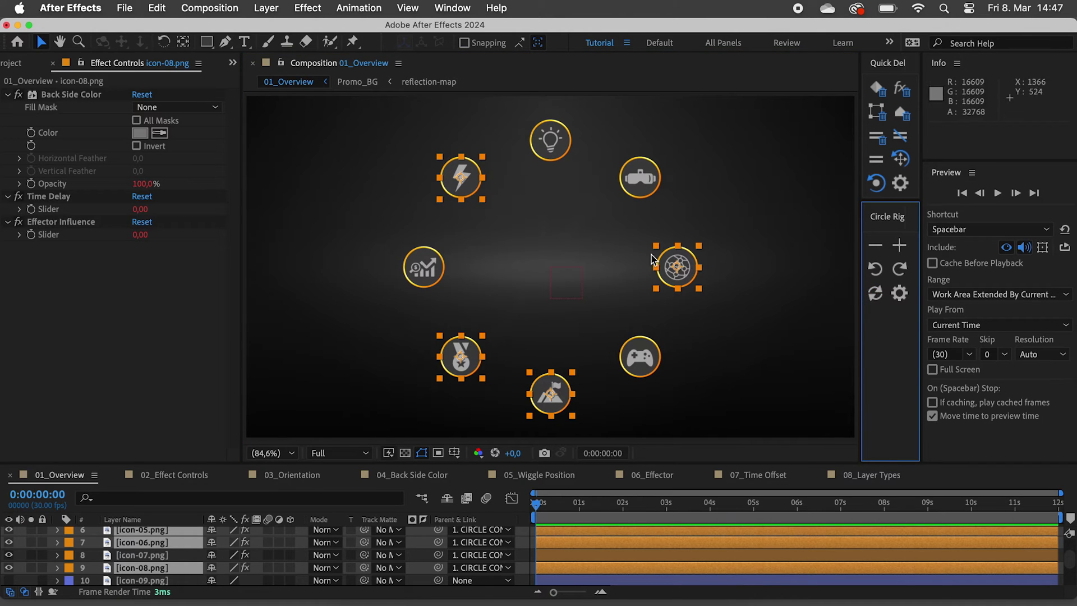
Remove the lightning, chart and medal icons from the rig, then re-add the repositioned medal
drag(370, 166, 519, 362)
click(877, 250)
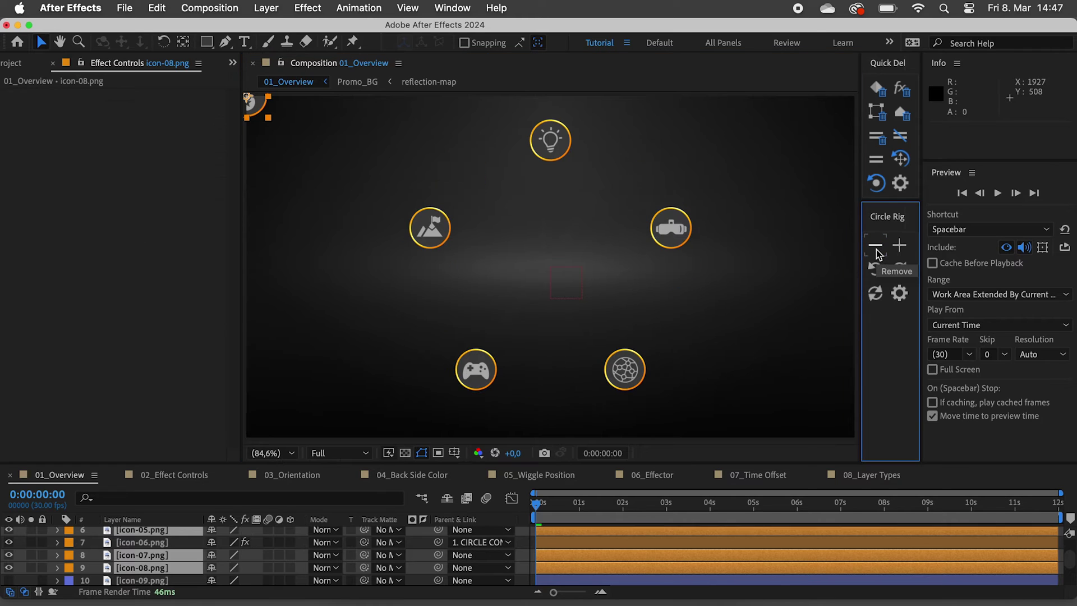
click(253, 105)
drag(254, 102, 331, 235)
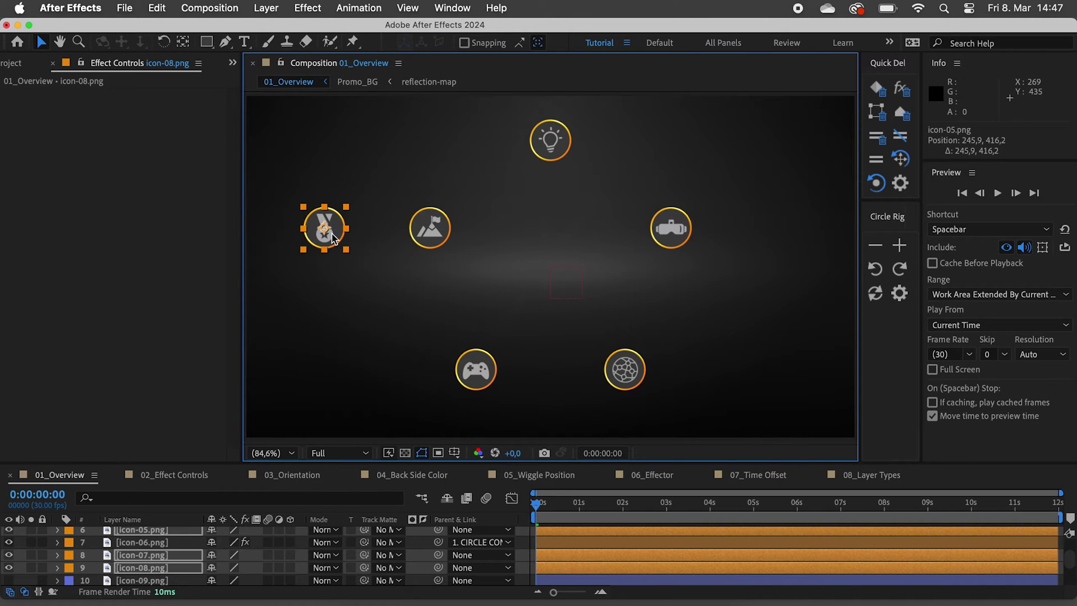
shift+click(568, 289)
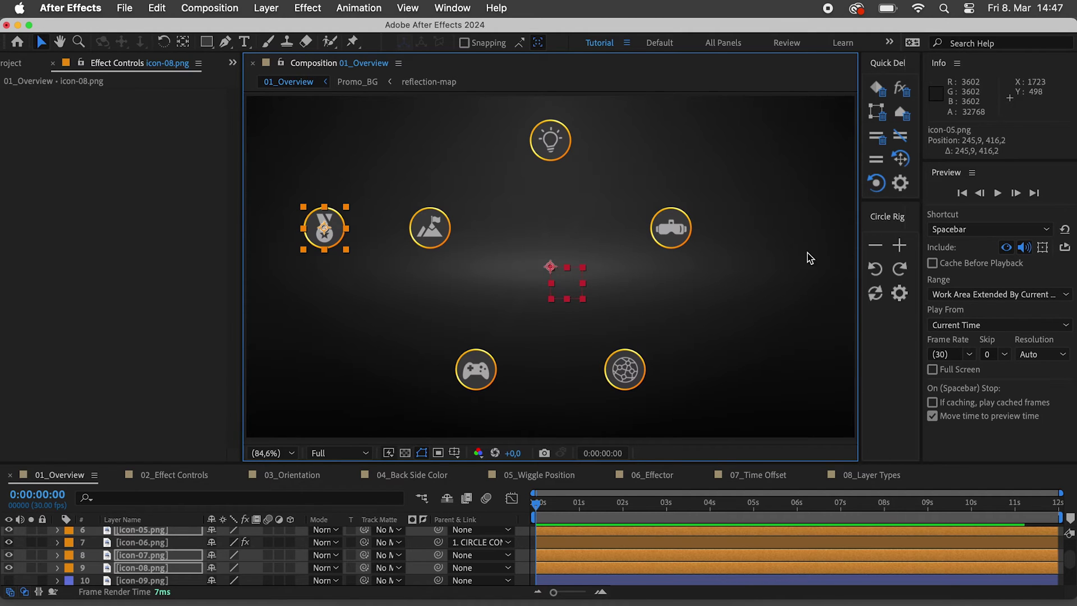
click(899, 247)
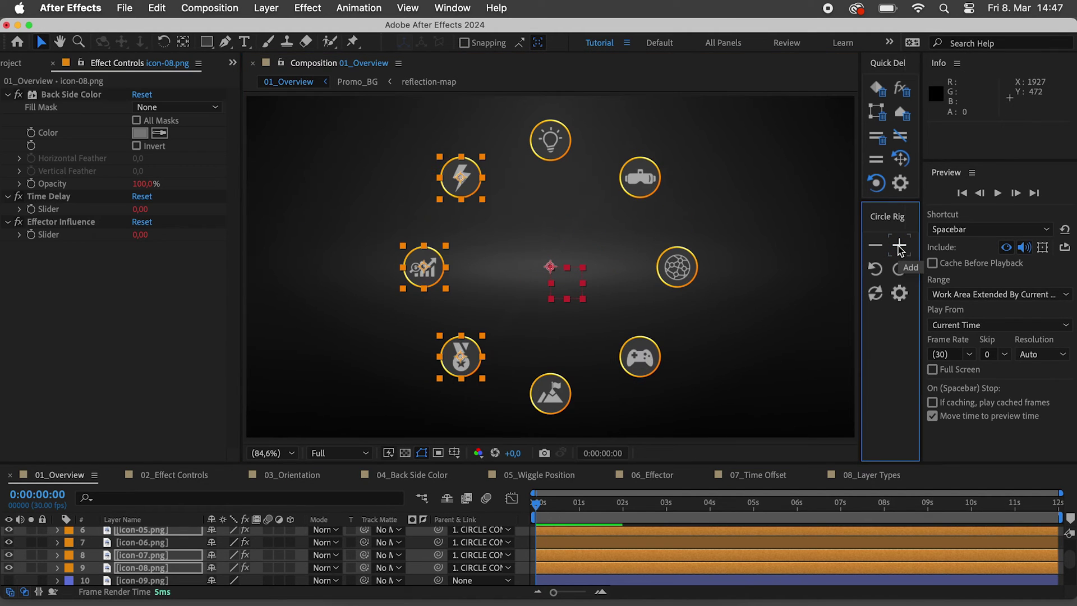
Select layers icon-09 through icon-16 and make the second set of icons visible
click(144, 580)
scroll(144, 561, down, 3)
shift+click(141, 565)
click(9, 565)
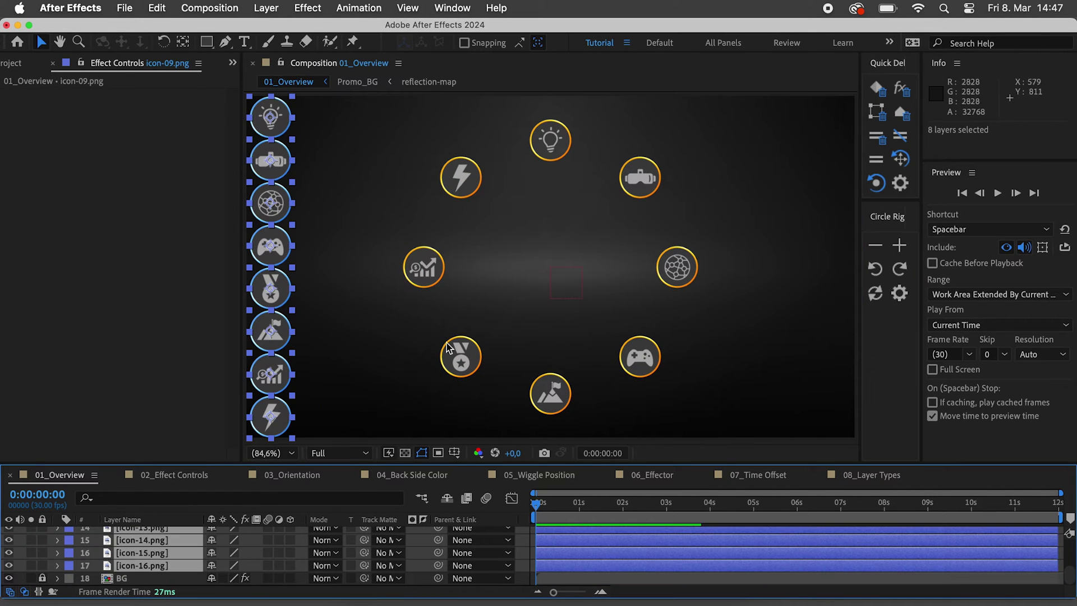
click(566, 298)
drag(566, 298, 727, 299)
drag(144, 107, 51, 107)
Rig the eight blue icons into a second circle, shifted left with Radius 192
drag(324, 118, 243, 428)
click(905, 249)
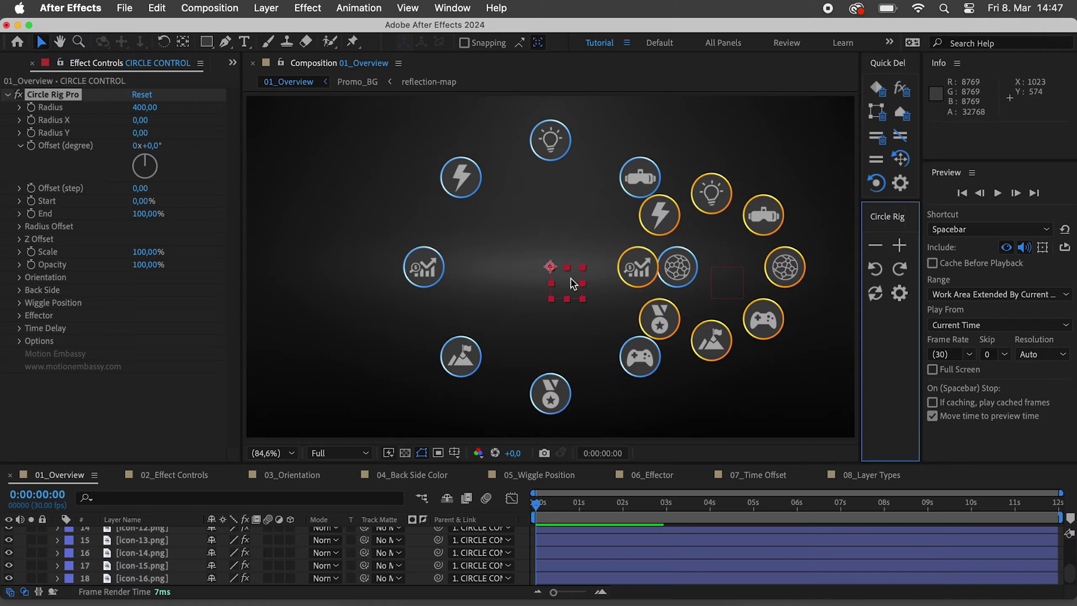
drag(572, 283, 406, 283)
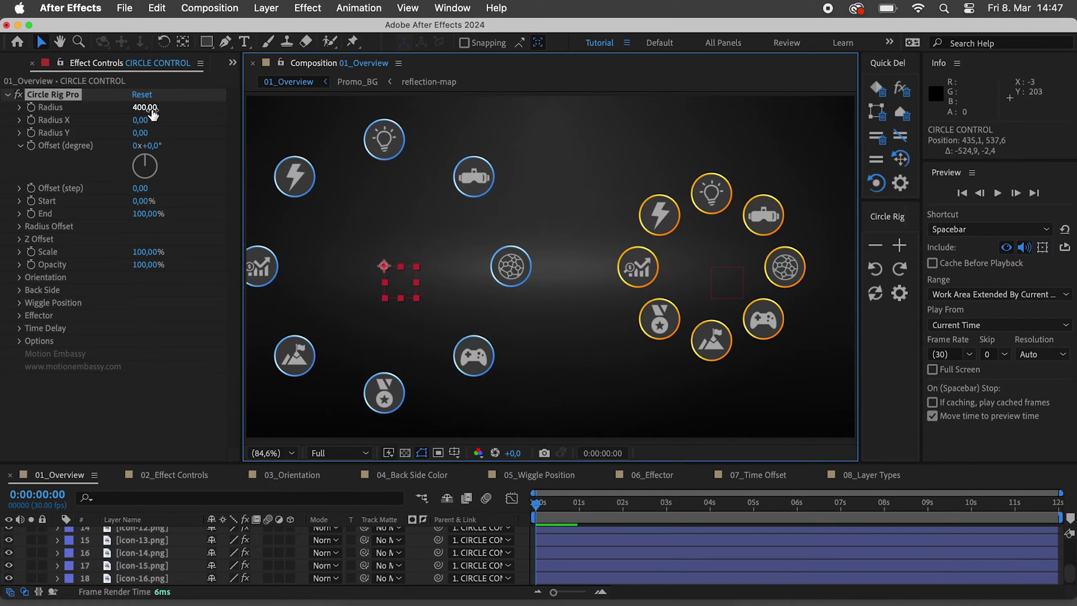
drag(151, 109, 29, 146)
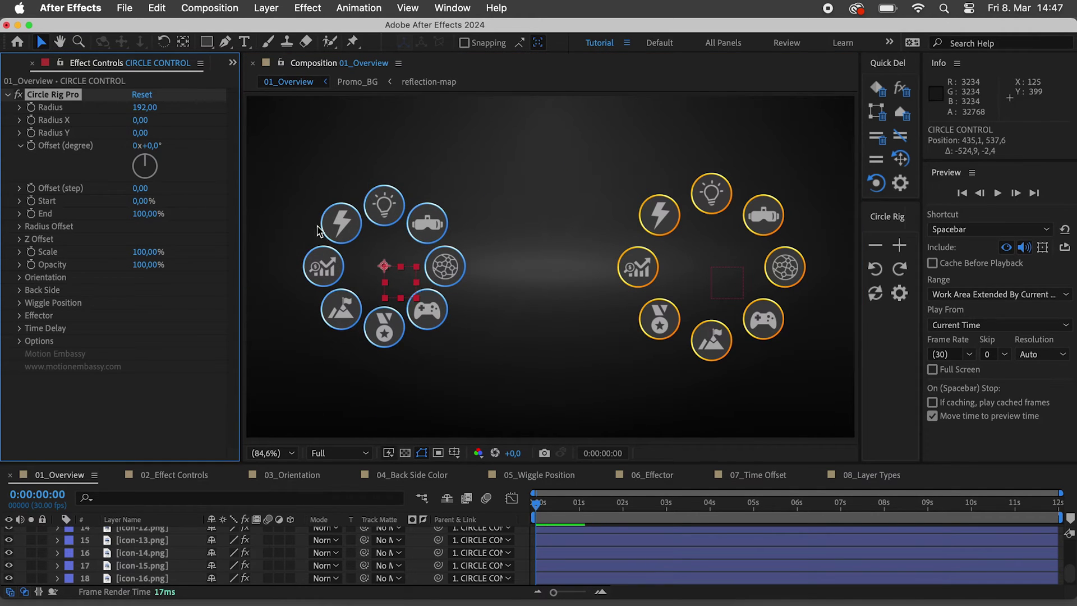
Swap the car and chart icons between rings and move the gamepad into the right ring
click(446, 235)
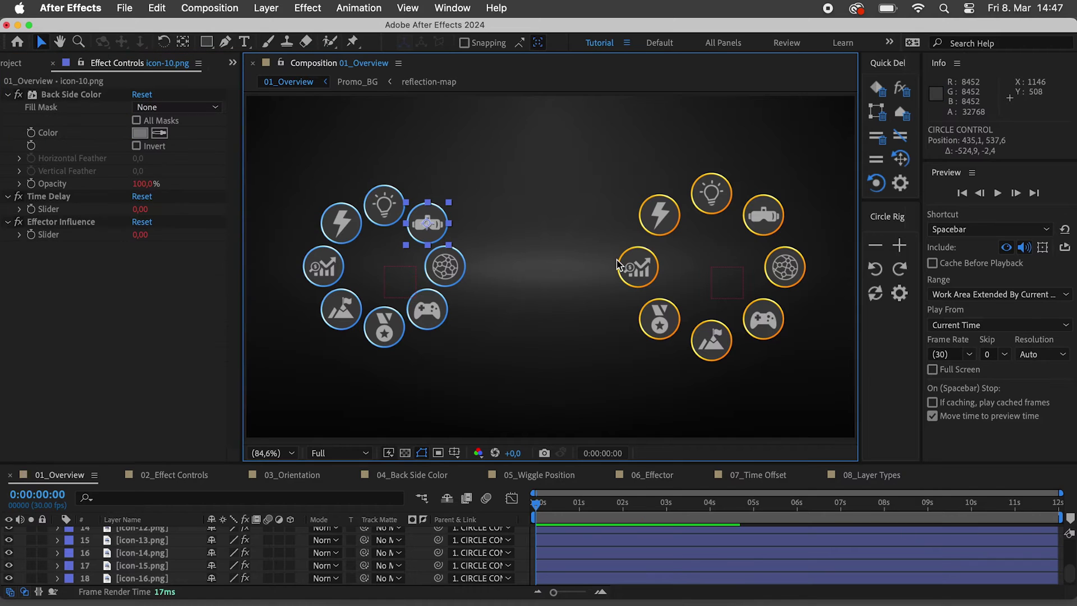
shift+click(638, 268)
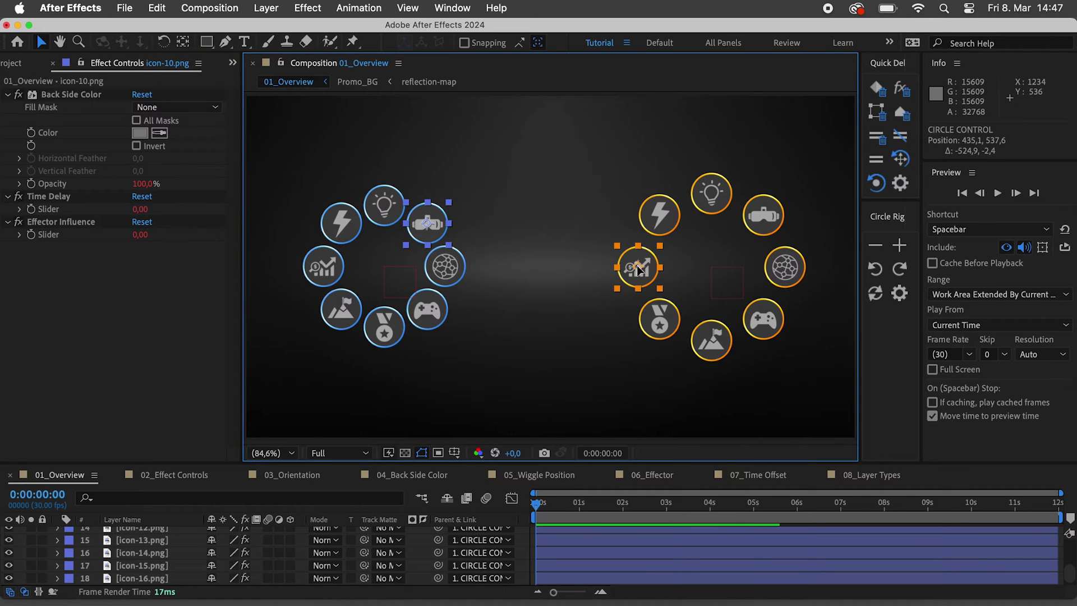
click(871, 295)
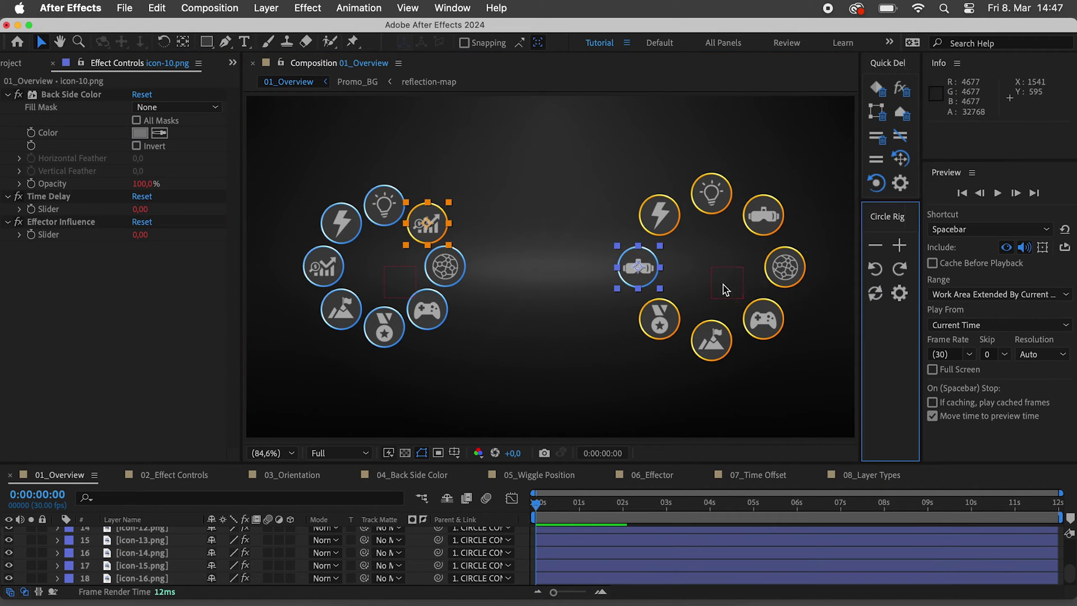
click(442, 315)
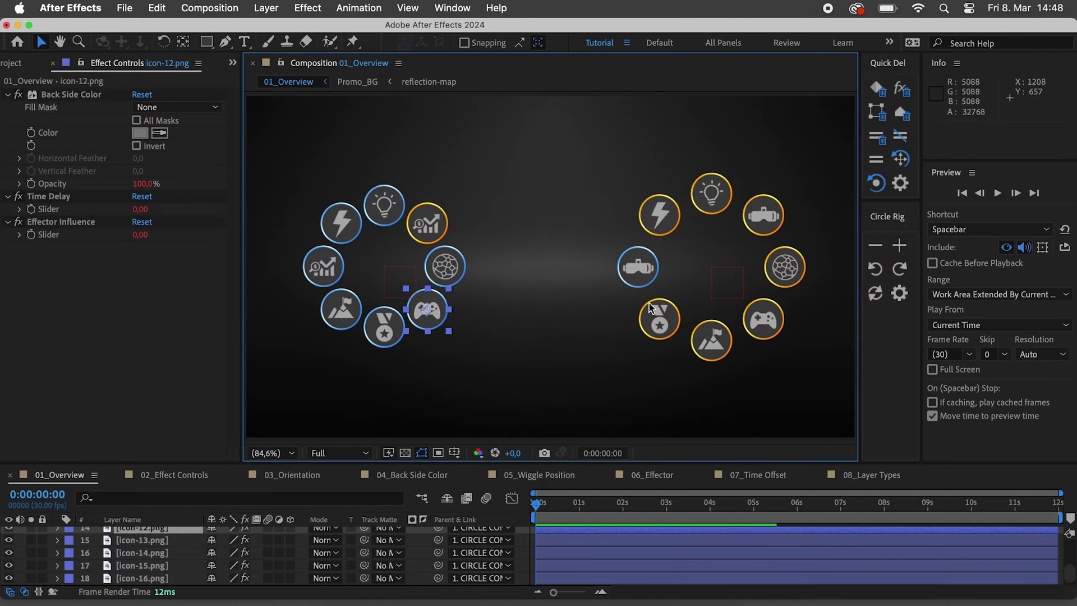
shift+click(729, 288)
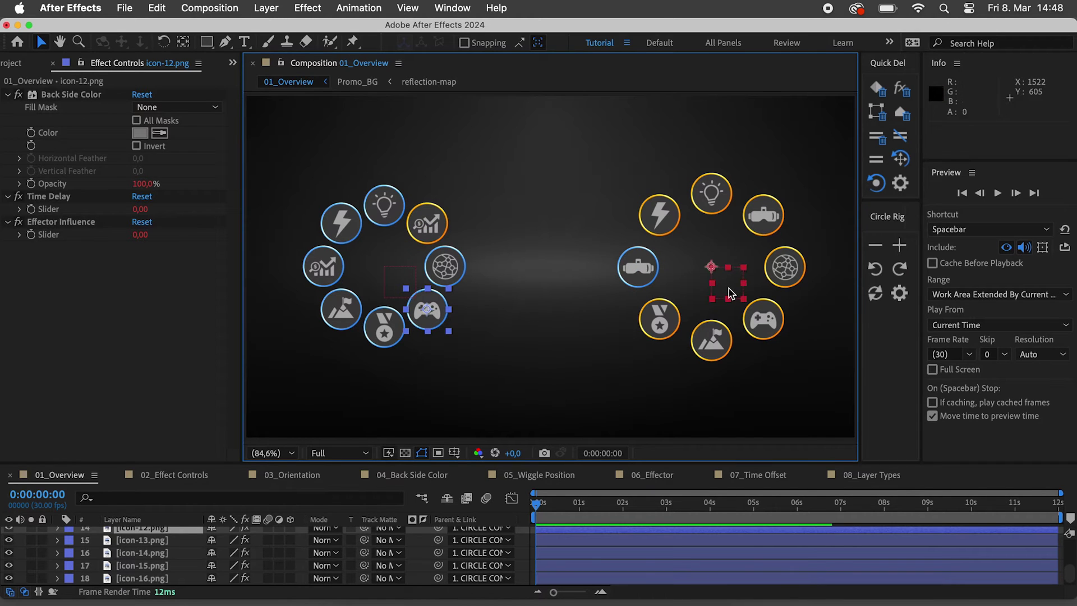
click(897, 254)
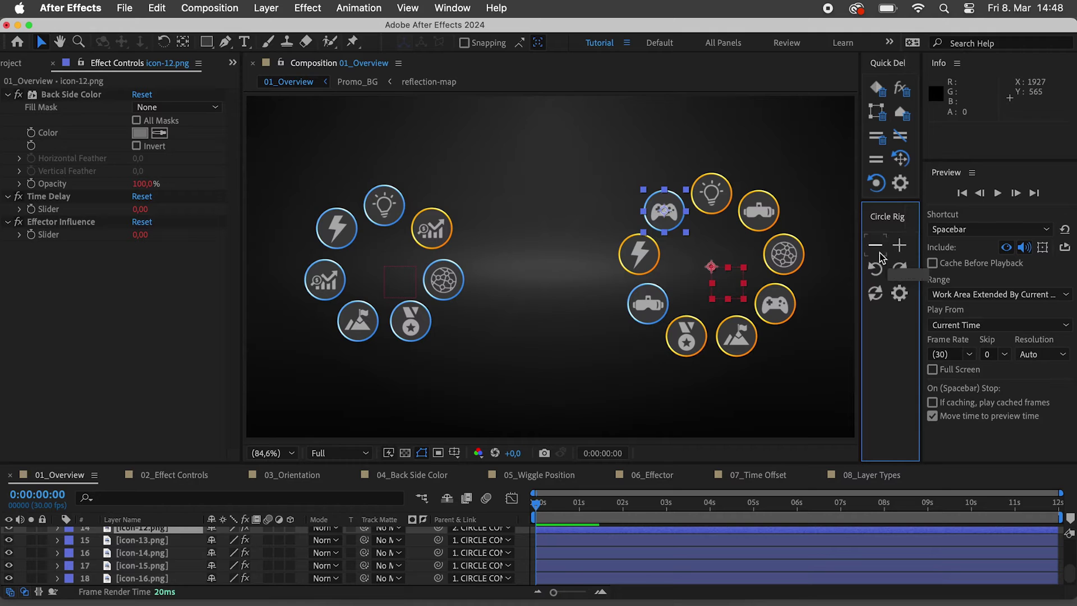
Step the chart, gamepad and lightning icons around their rings, then rig them onto a new circle moved up
click(441, 233)
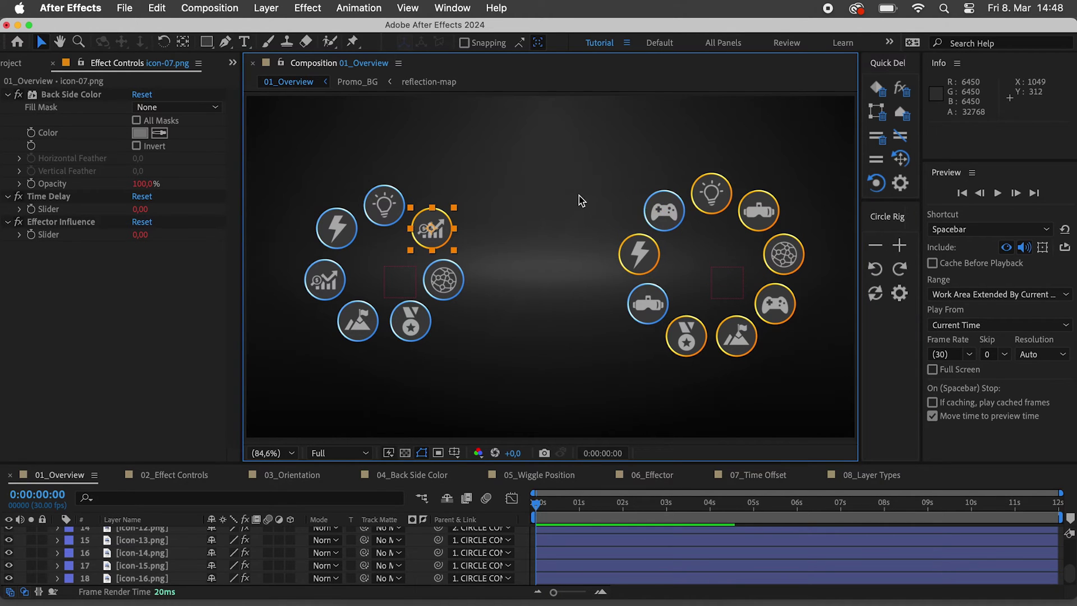
drag(582, 200, 676, 264)
click(903, 271)
click(905, 273)
click(904, 274)
click(904, 273)
click(877, 274)
click(877, 274)
click(877, 274)
click(877, 274)
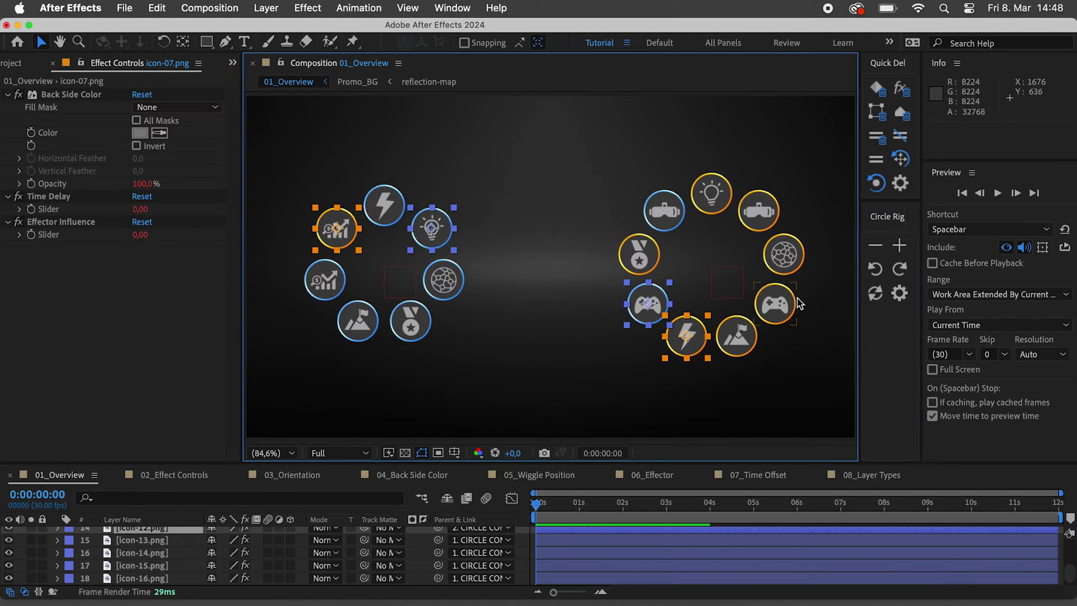
click(899, 247)
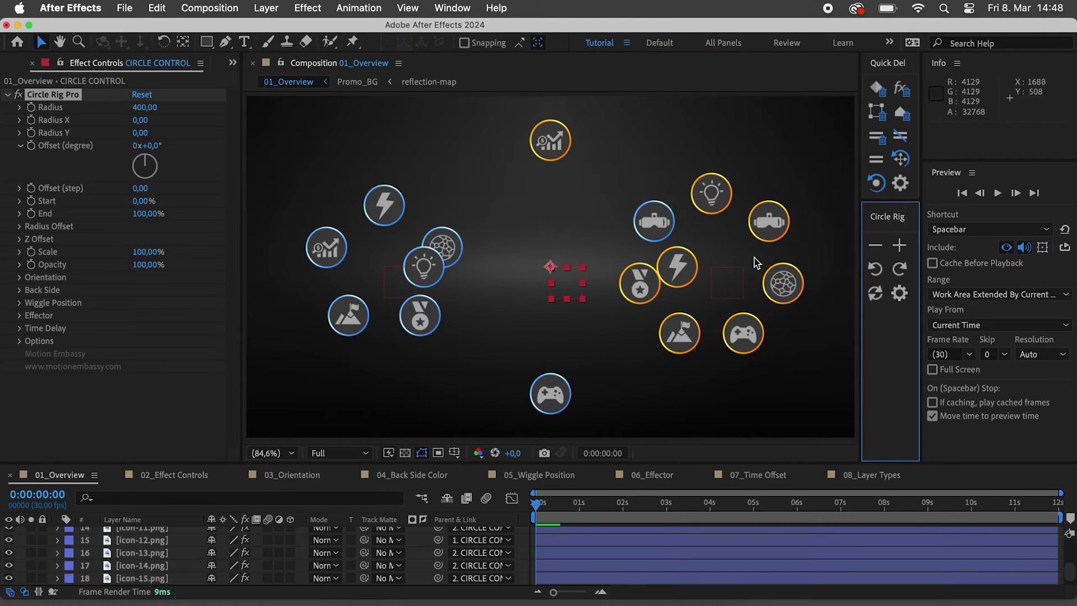
drag(560, 279, 545, 184)
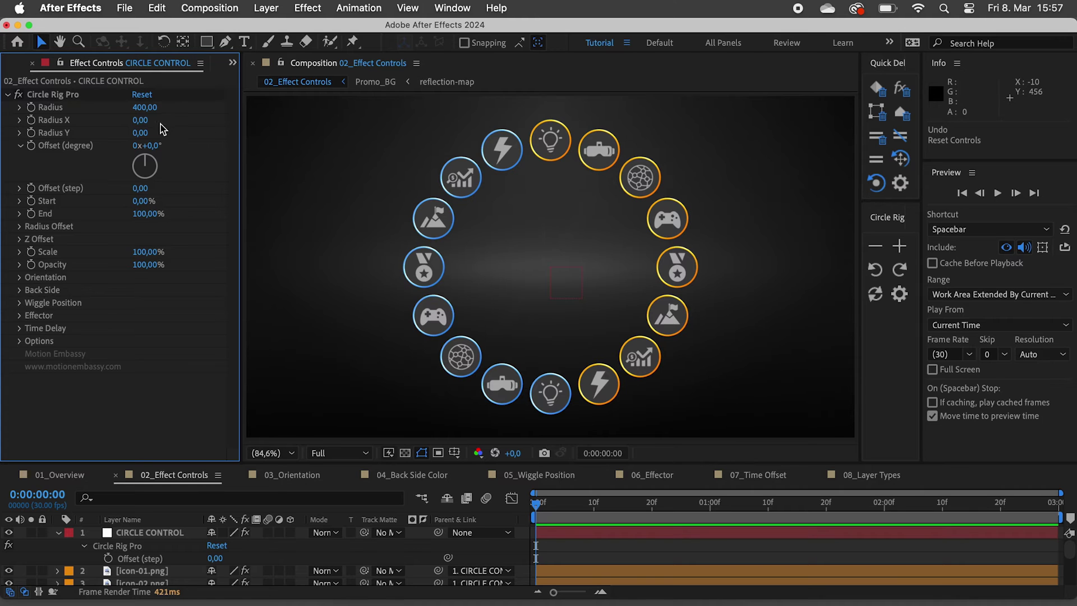
Test the ring's Radius, squash it into an oval, and try a rotation before undoing it
drag(148, 117, 301, 137)
drag(138, 138, 30, 141)
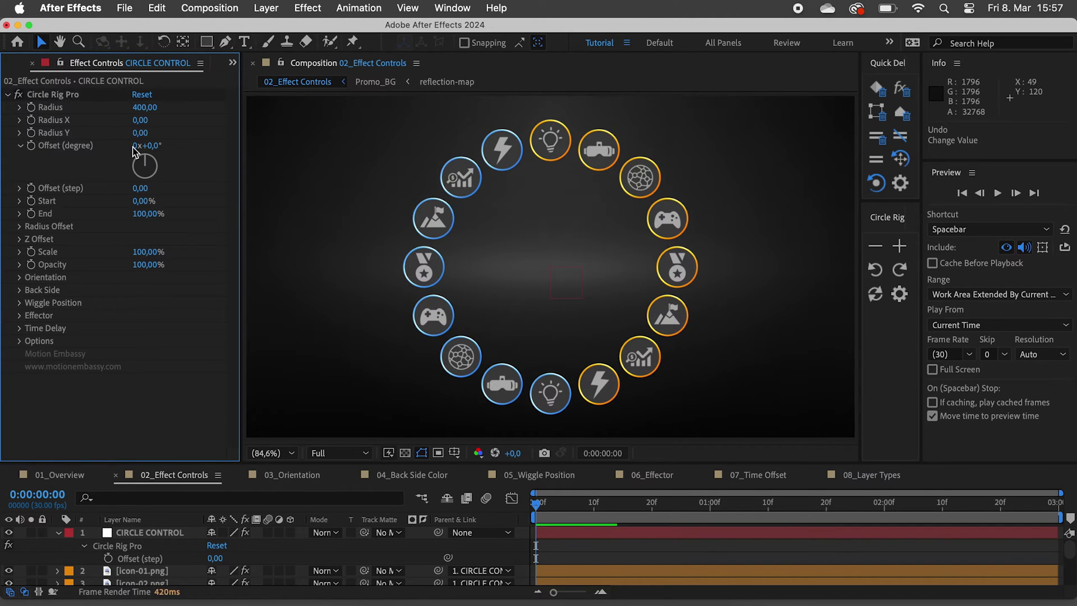
drag(150, 145, 109, 142)
key(super+z)
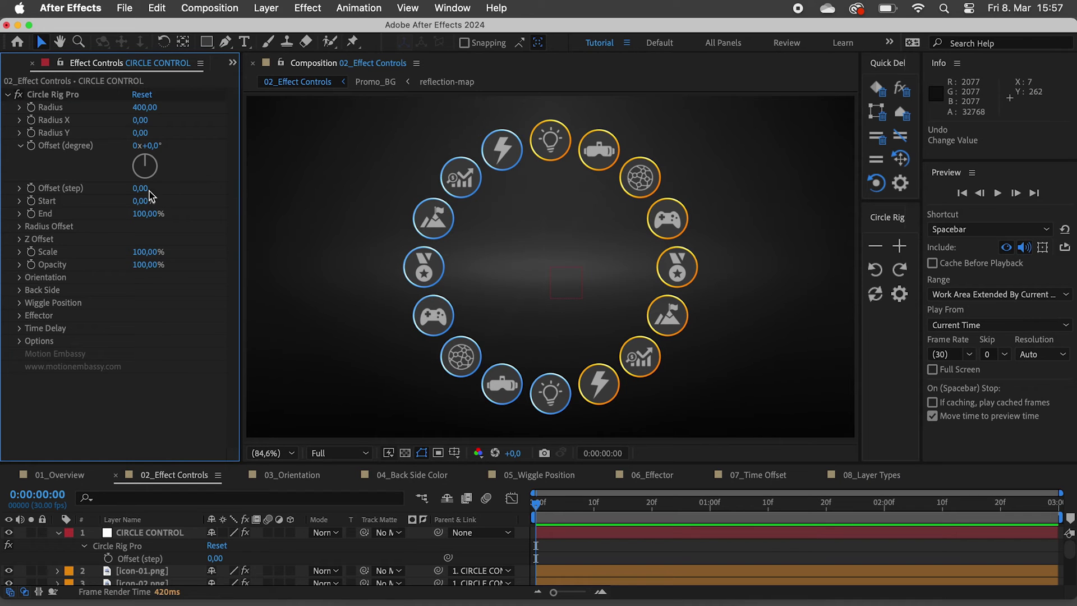
Keyframe Offset (step) at 1 on frame 0 and 2 on frame 10
key(Return)
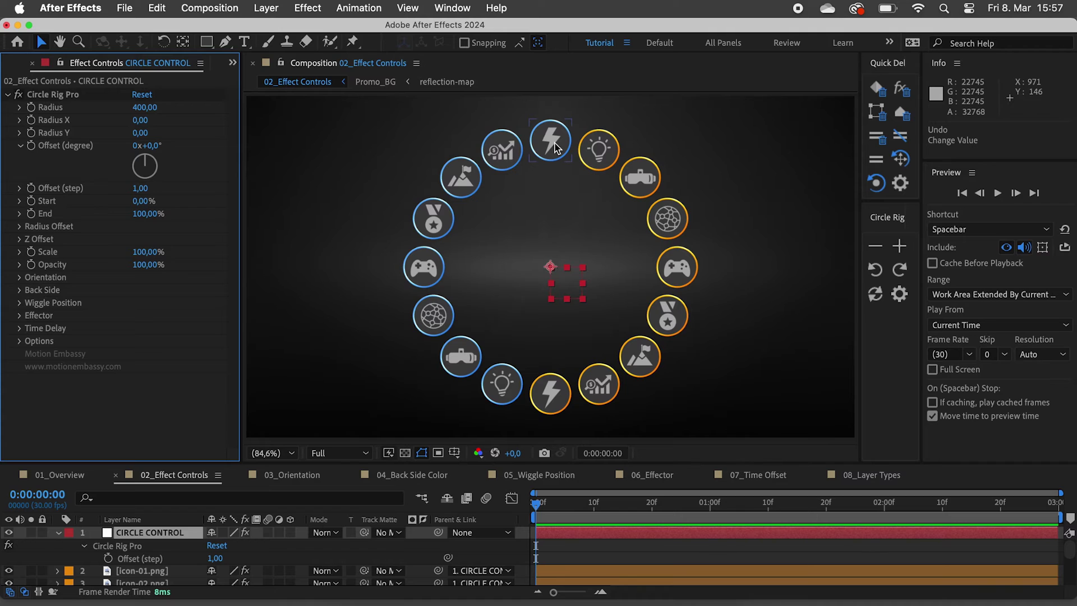
click(32, 188)
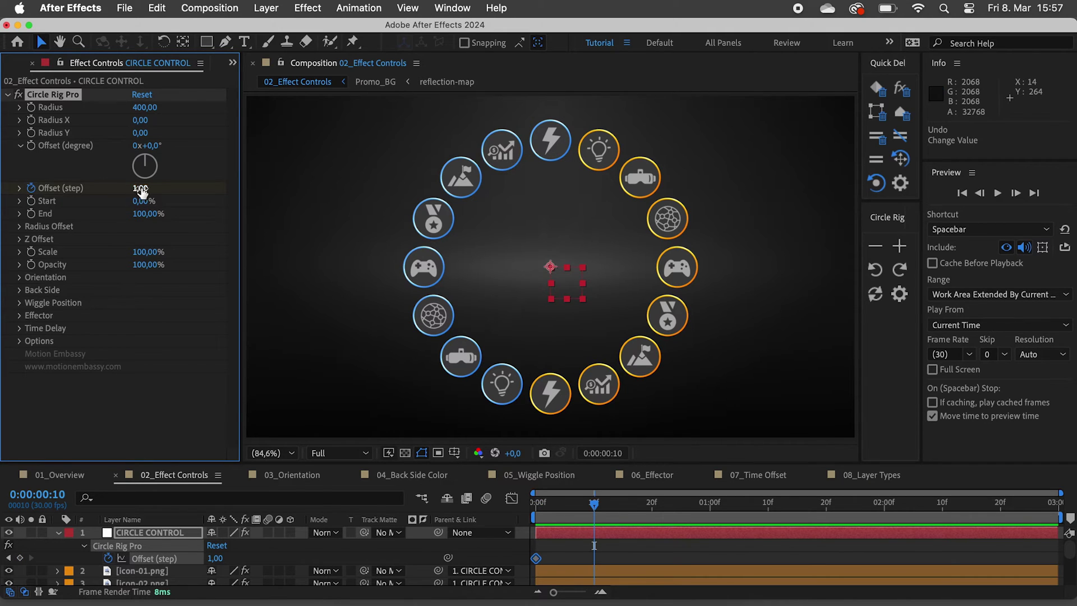
text(2)
key(Return)
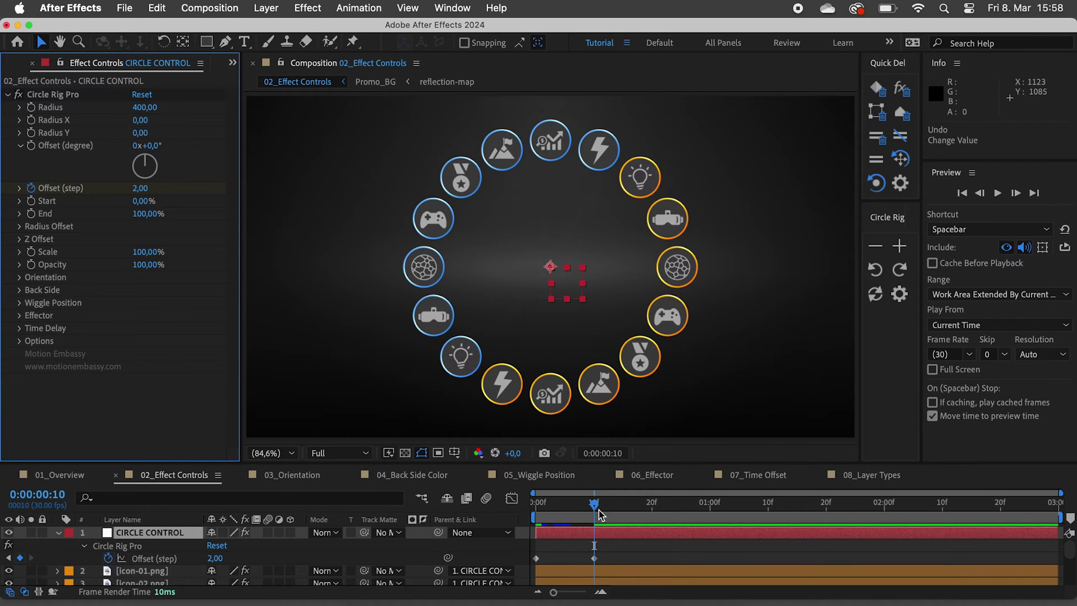
drag(596, 505, 530, 512)
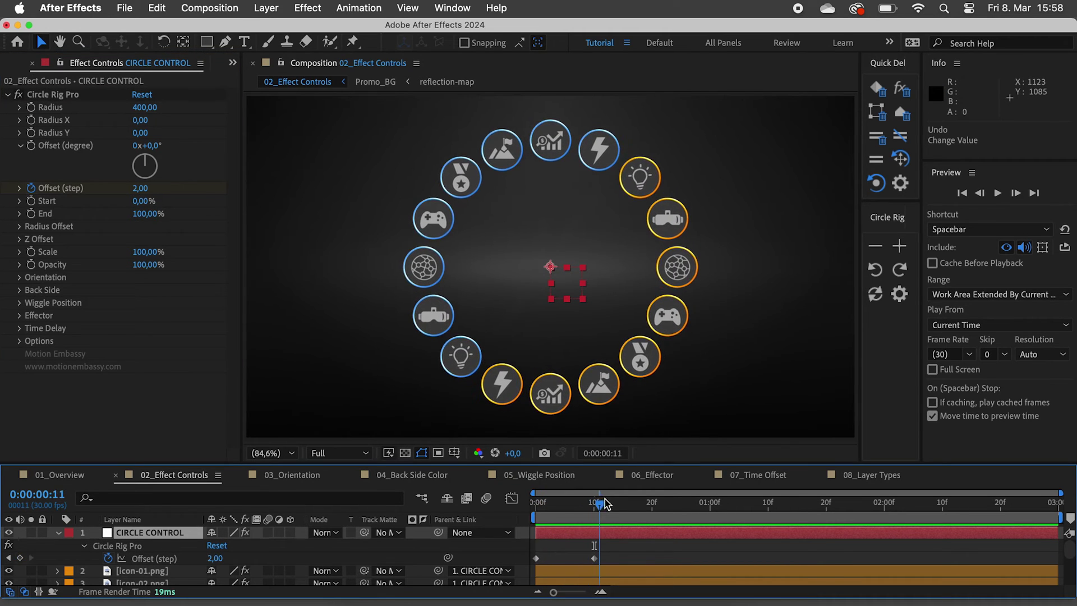
Delete the five lower-left icons from the ring and preview the step animation
drag(366, 329, 611, 424)
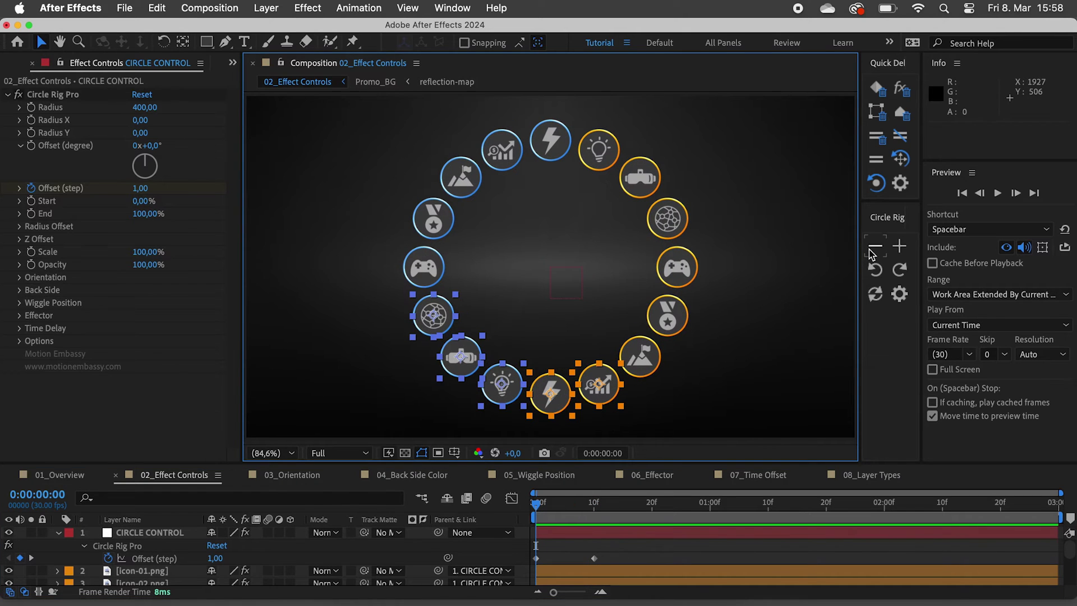
key(Delete)
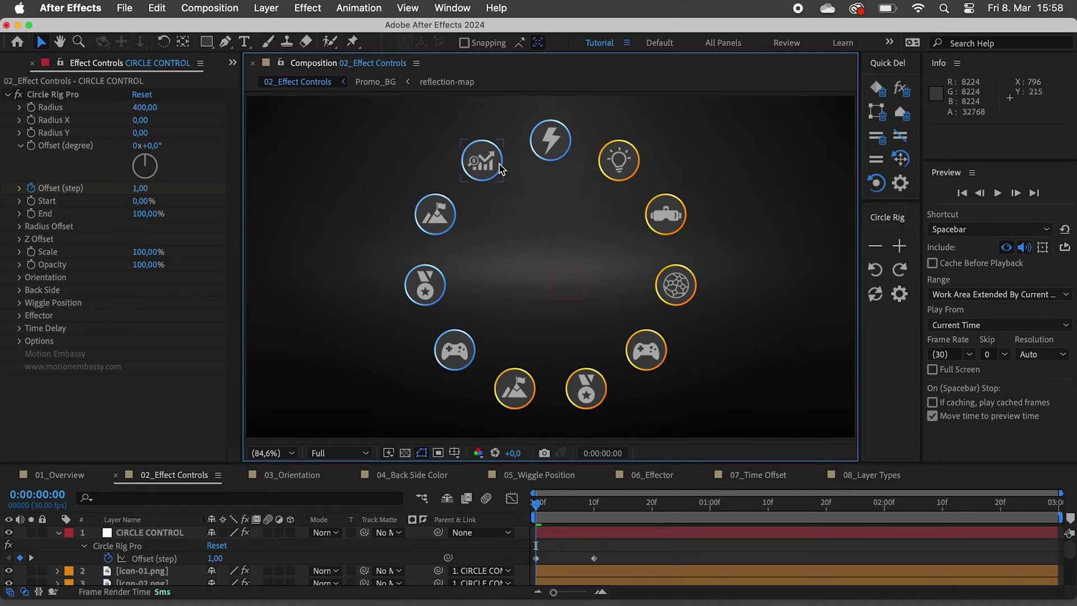
mouse_move(537, 503)
mouse_down()
mouse_move(606, 507)
mouse_move(530, 505)
mouse_up()
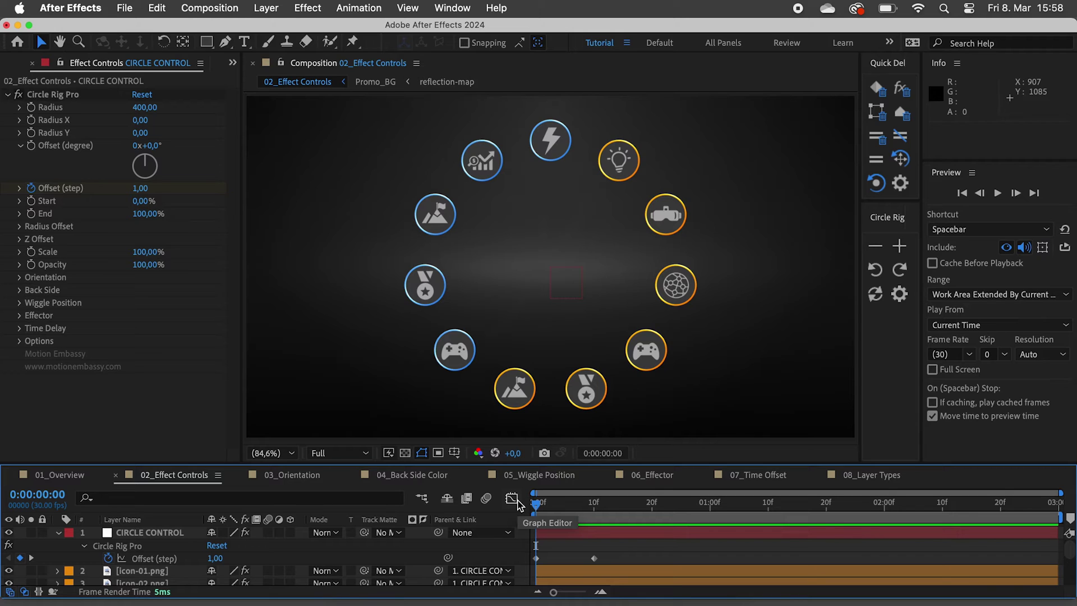
Undo back to the full unkeyed ring, then trial a partial arc via Start and reset it to 0%
key(super+z)
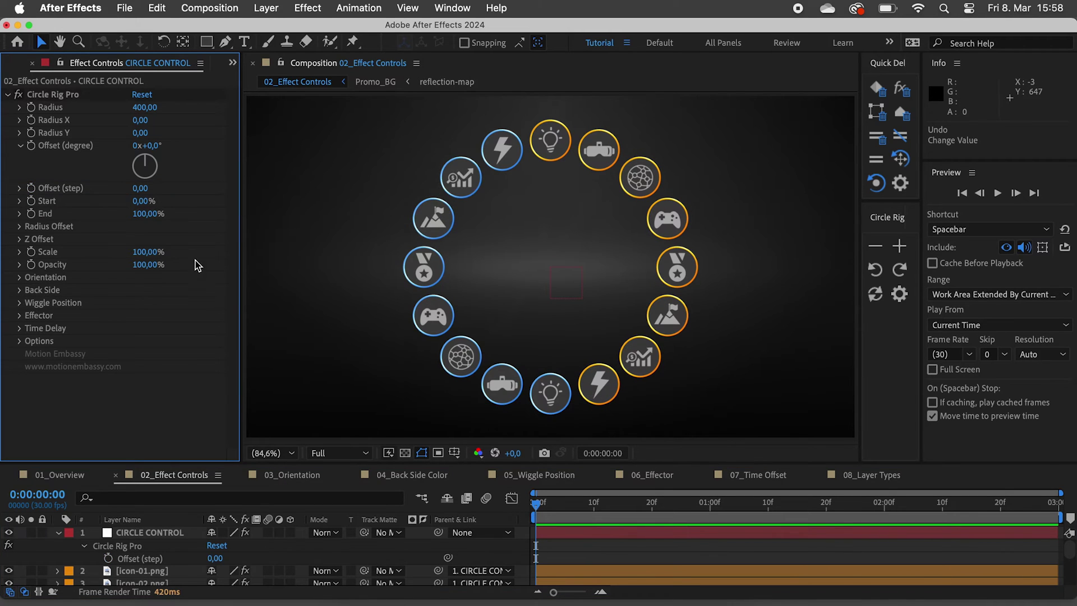
drag(149, 218, 98, 222)
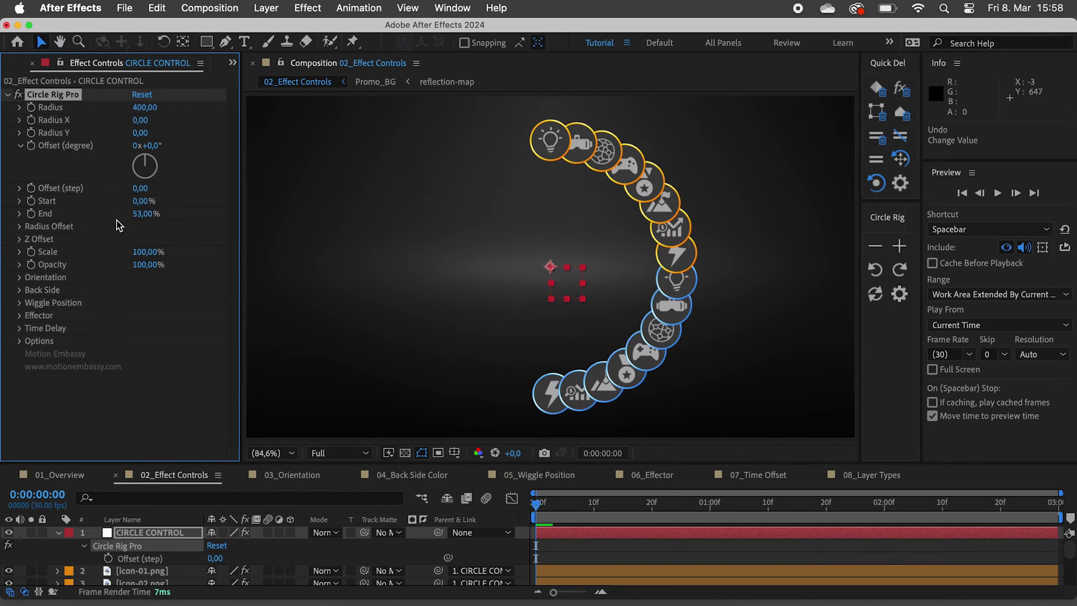
drag(134, 214, 207, 199)
key(super+z)
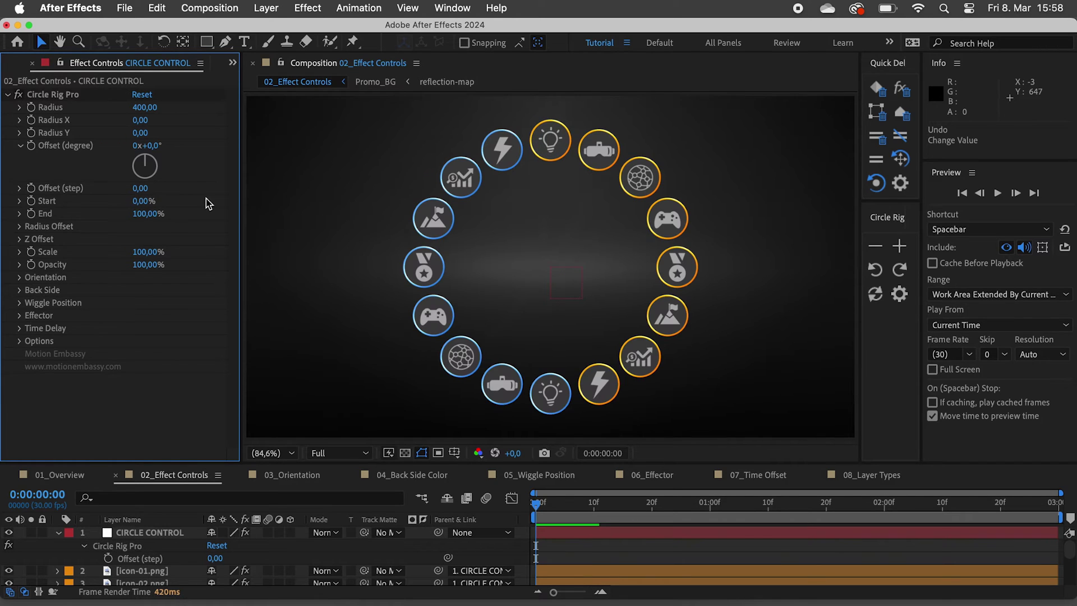
Try the Stationary and Close Gap distribution methods on a ring trimmed to a half circle
click(20, 341)
click(169, 356)
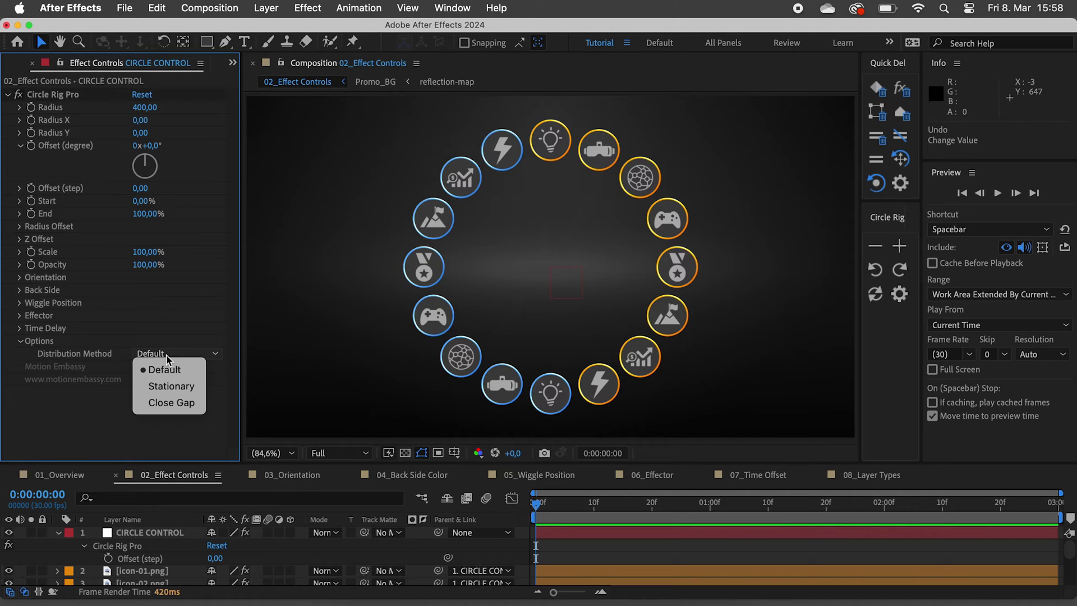
click(174, 386)
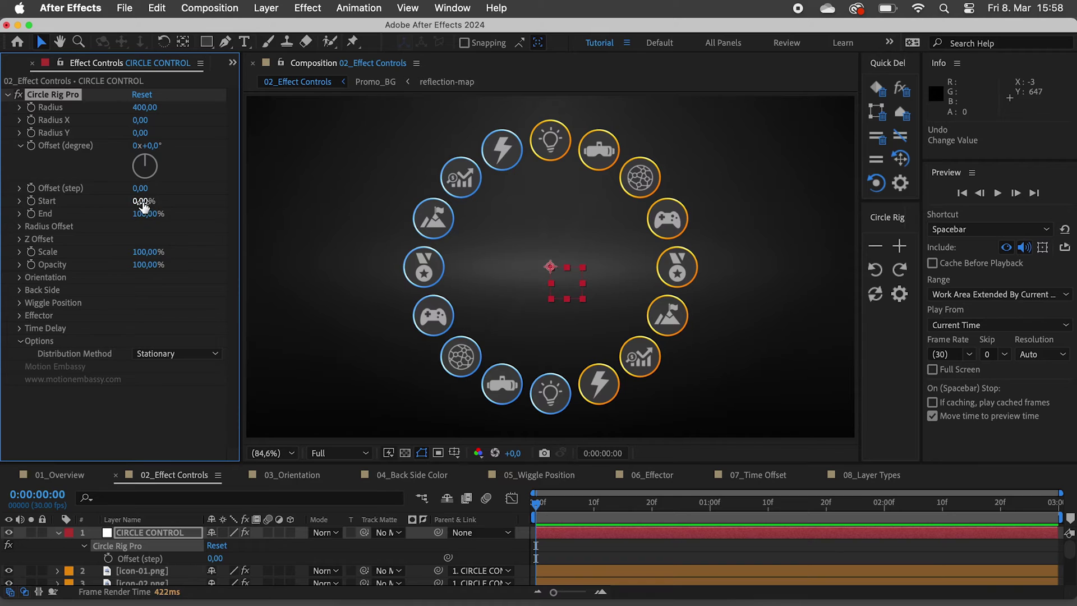
drag(144, 207, 207, 192)
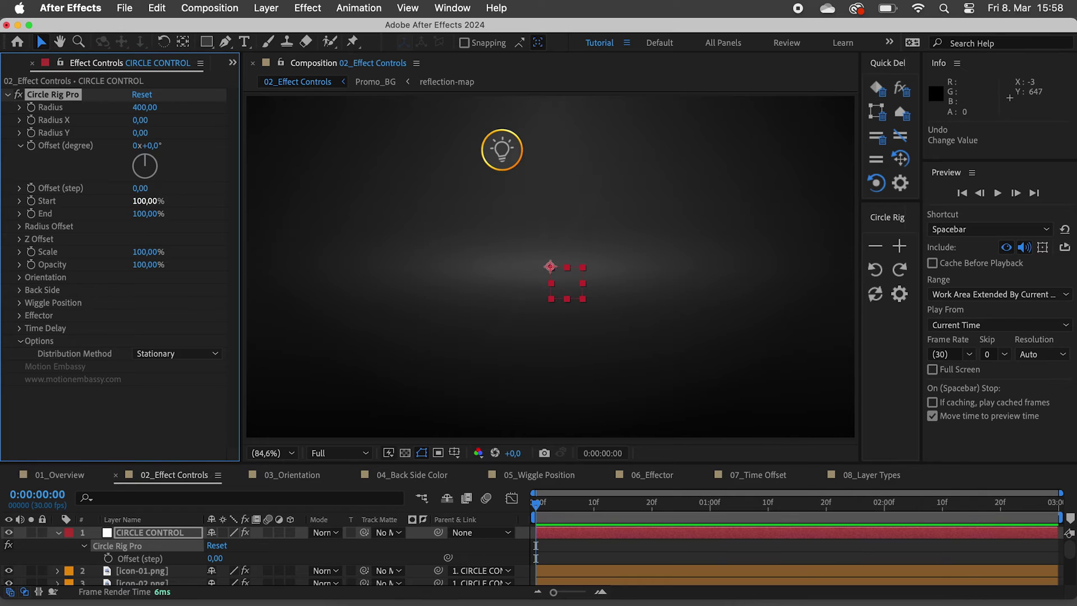
key(Tab)
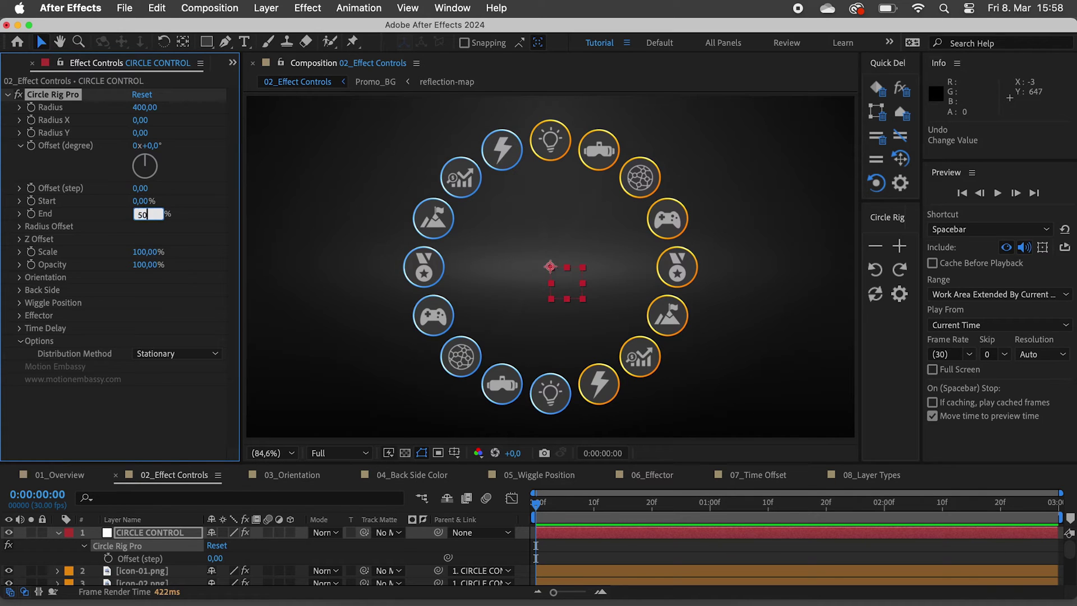
key(Return)
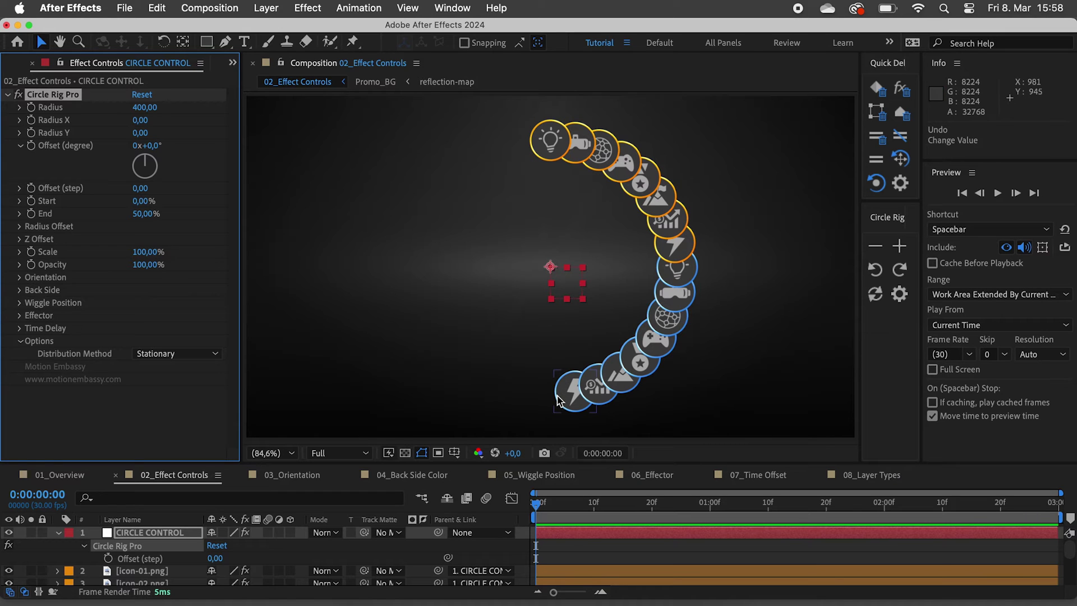
click(201, 355)
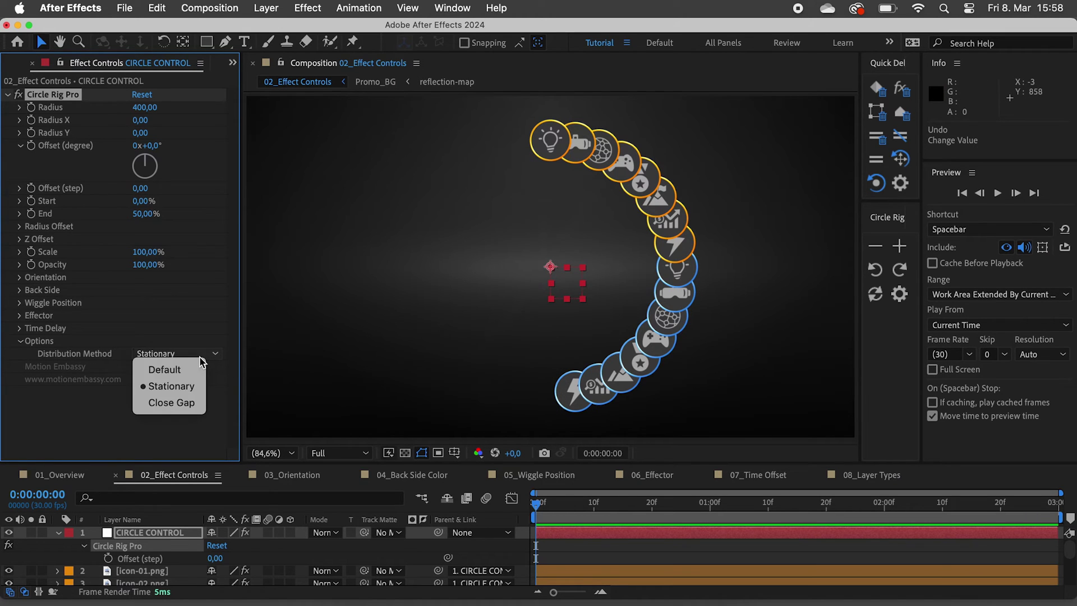
click(169, 403)
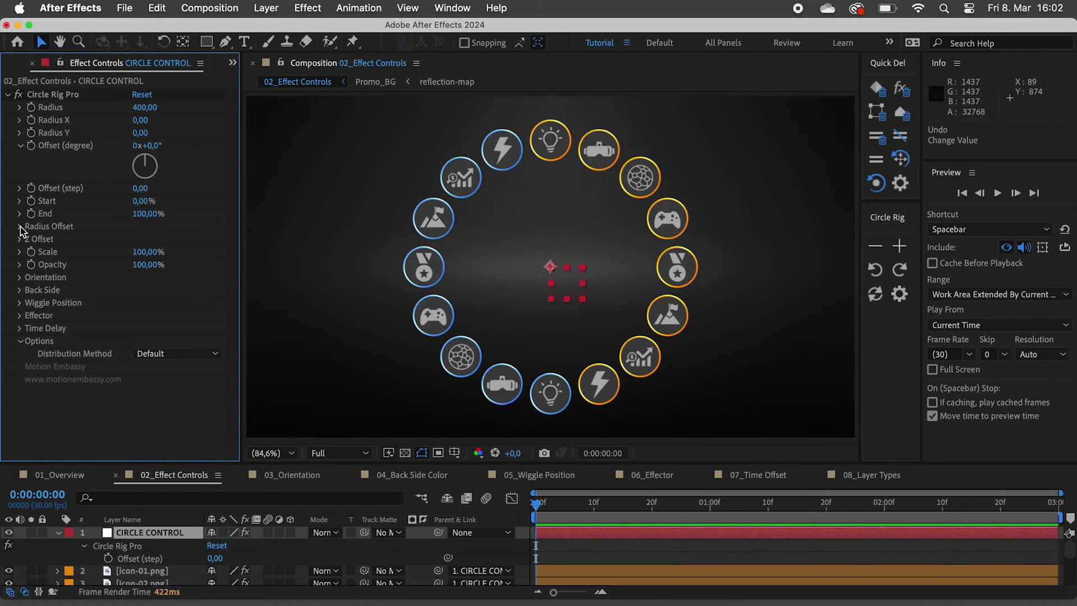
Enable Radius Offset and spiral the icons with Radius Start and End, then undo
click(20, 227)
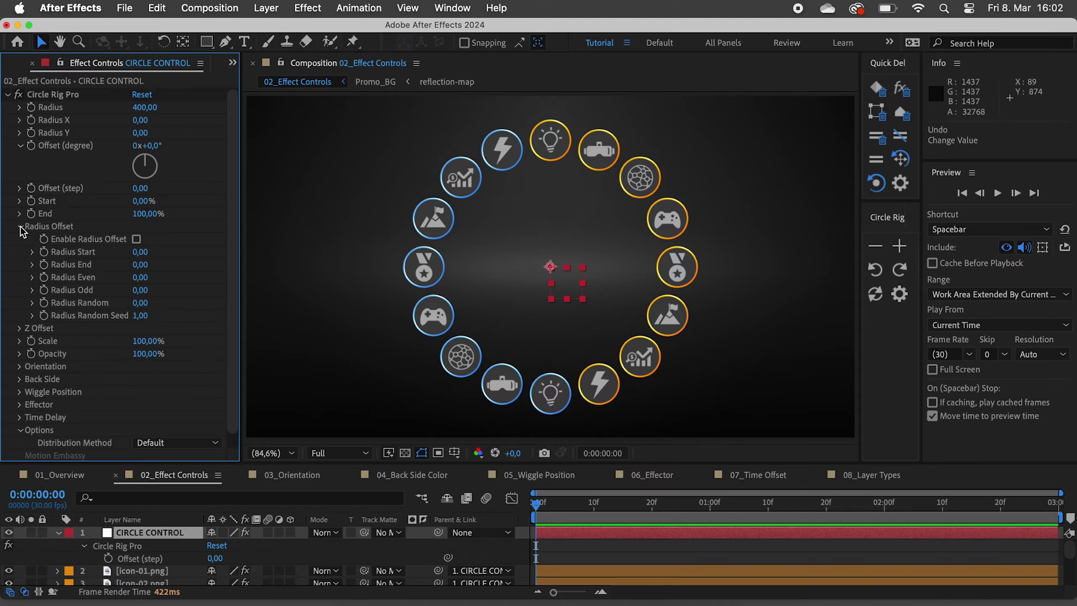
click(136, 239)
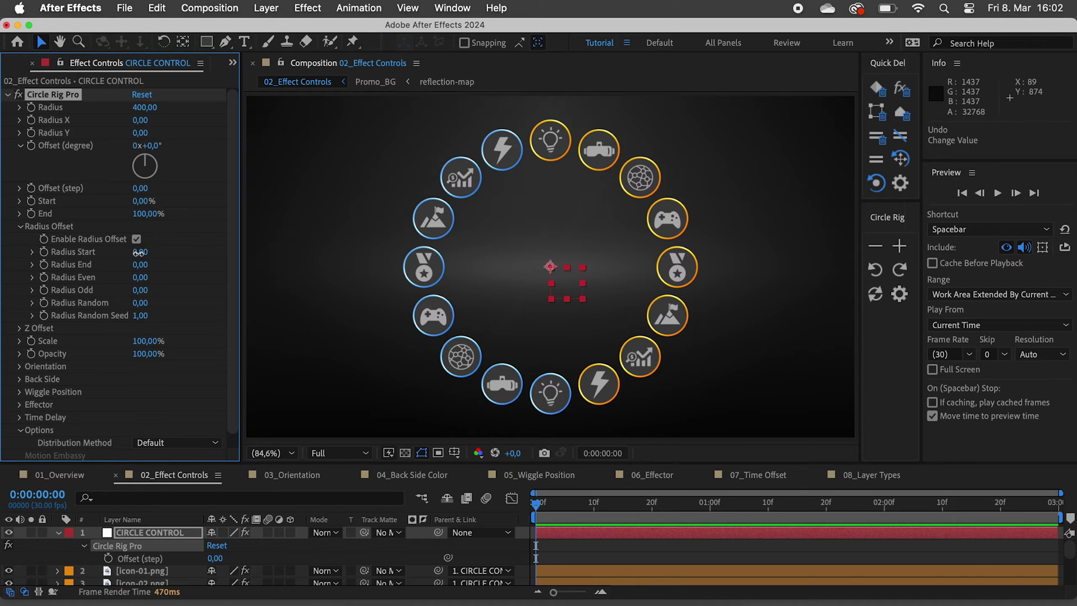
drag(137, 253, 67, 330)
drag(136, 265, 145, 288)
drag(151, 222, 192, 233)
key(super+z)
key(super+z)
key(super+z)
key(super+z)
Test Radius Even, Odd and Random Seed, then disable and collapse Radius Offset
drag(141, 277, 55, 304)
key(super+z)
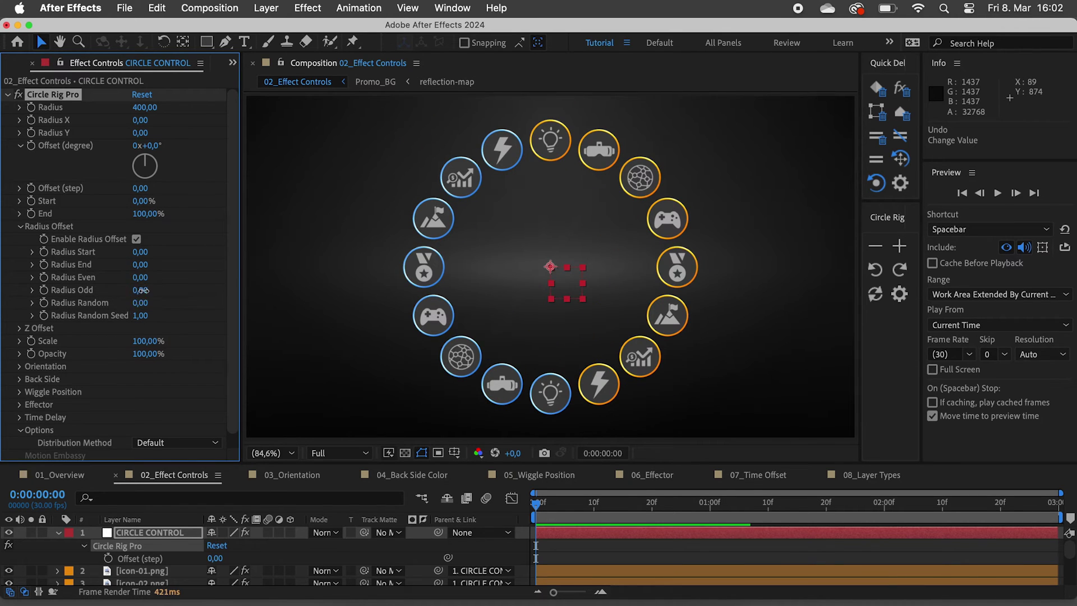
drag(145, 290, 287, 281)
key(super+z)
drag(145, 315, 166, 310)
click(132, 239)
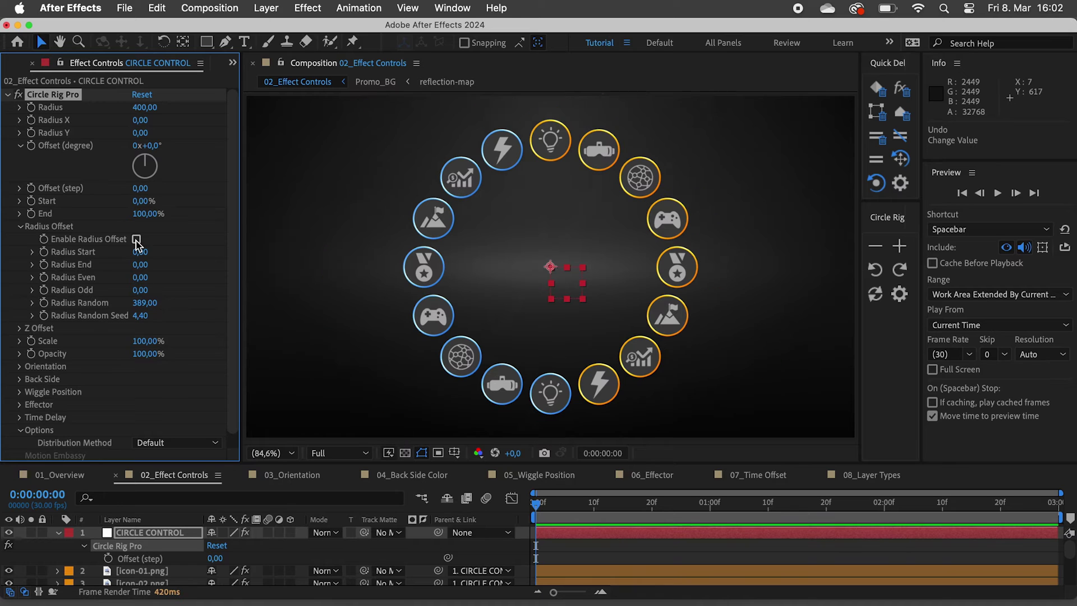
click(20, 227)
Reveal the Z Offset settings and switch all icon layers to 3D
click(20, 239)
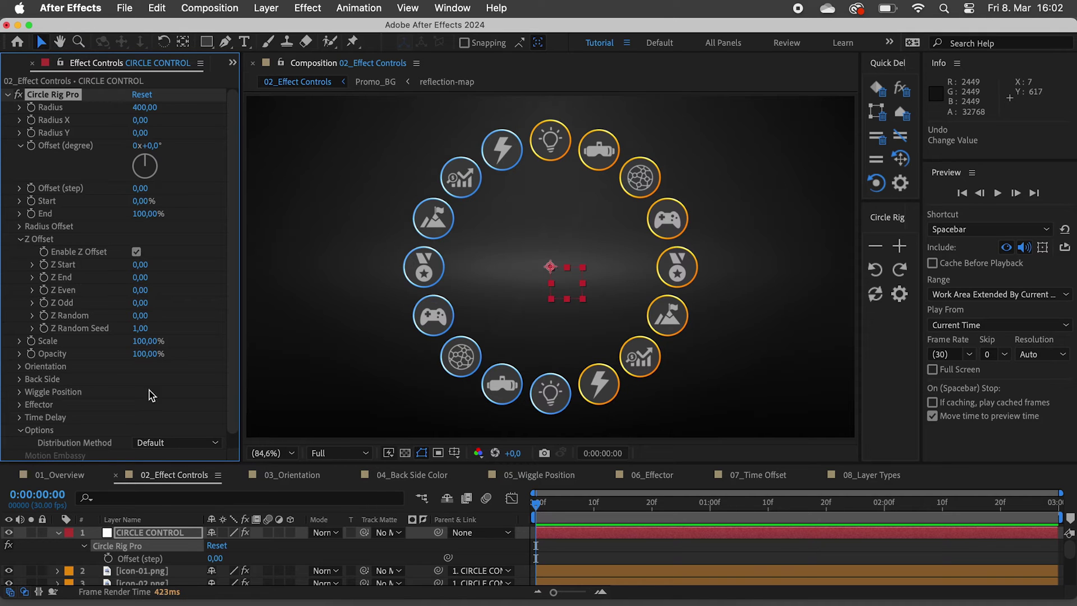
shift+click(155, 570)
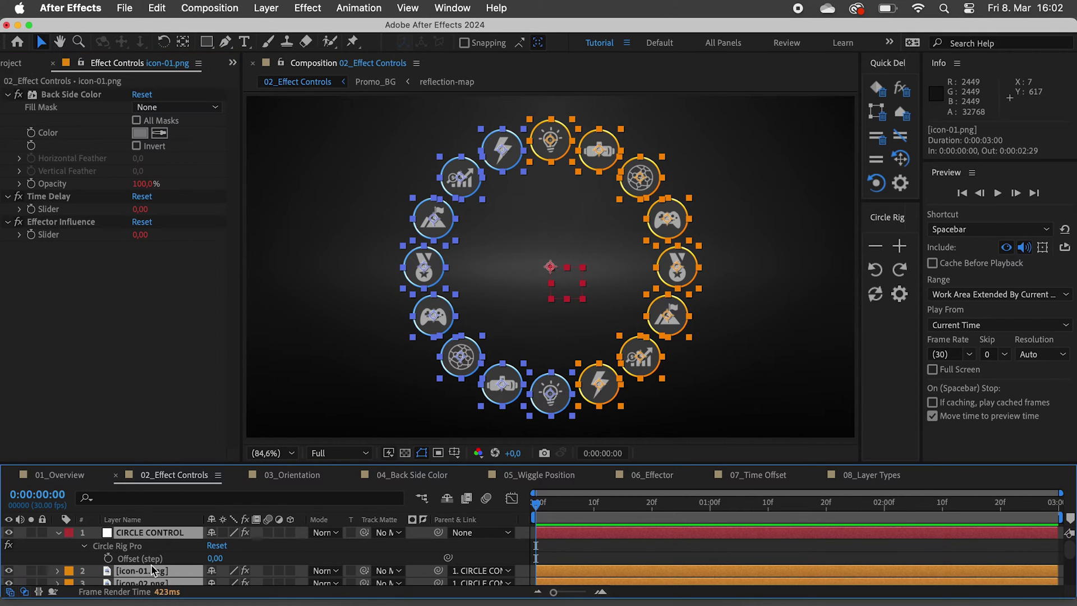
click(290, 532)
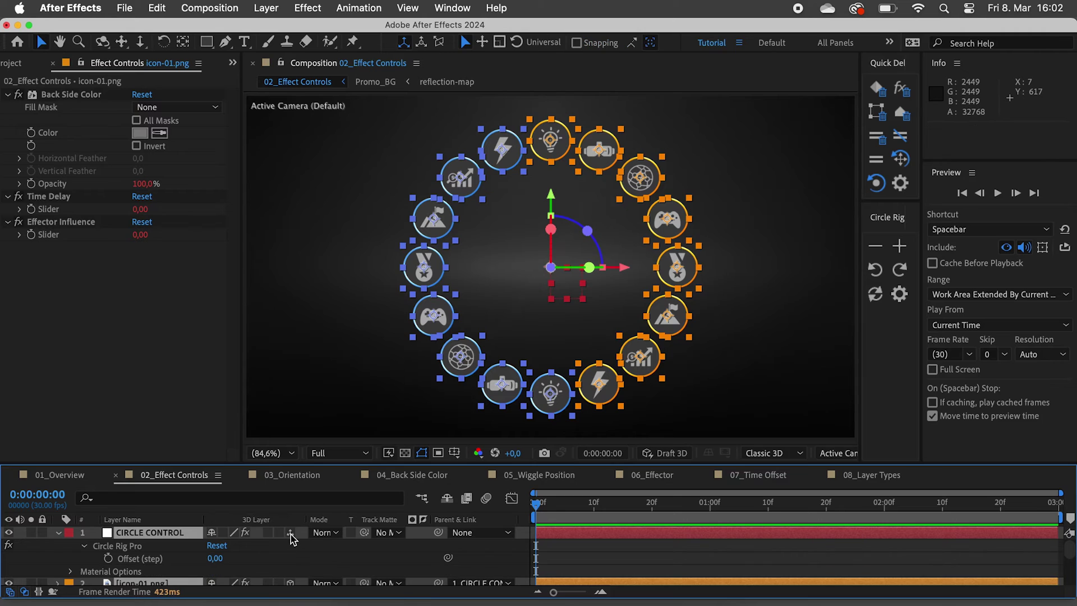
On CIRCLE CONTROL, try Z Start and Z Odd depth values, undoing each, then scatter with Z Random
click(168, 536)
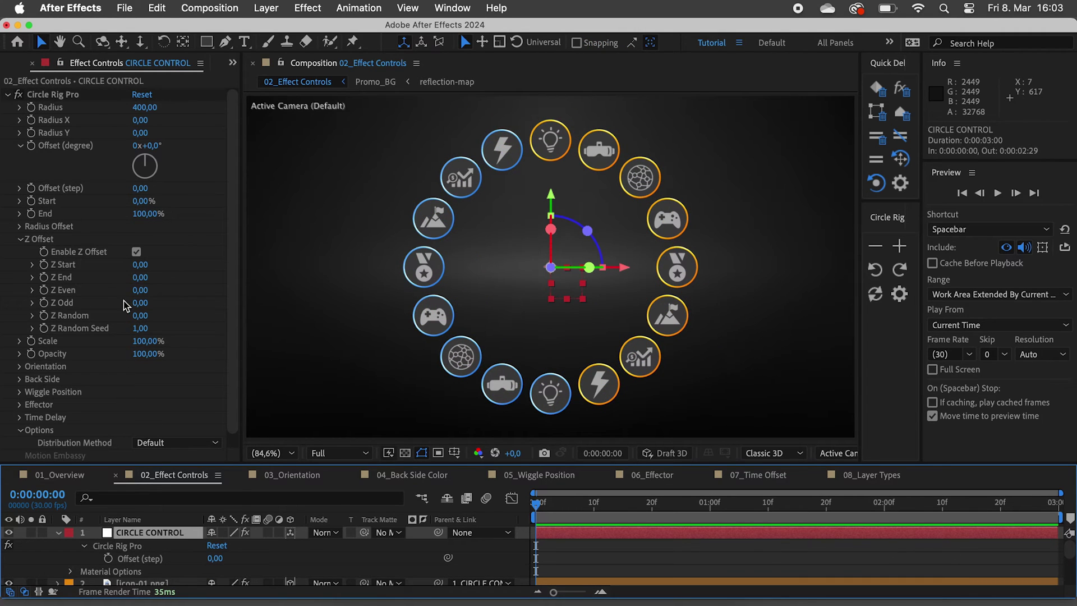
drag(140, 271, 15, 286)
key(super+z)
drag(135, 277, 26, 308)
key(super+z)
drag(140, 303, 227, 305)
key(super+z)
drag(140, 315, 157, 328)
Disable and collapse Z Offset, then change the ring's overall icon Scale
click(136, 252)
click(20, 240)
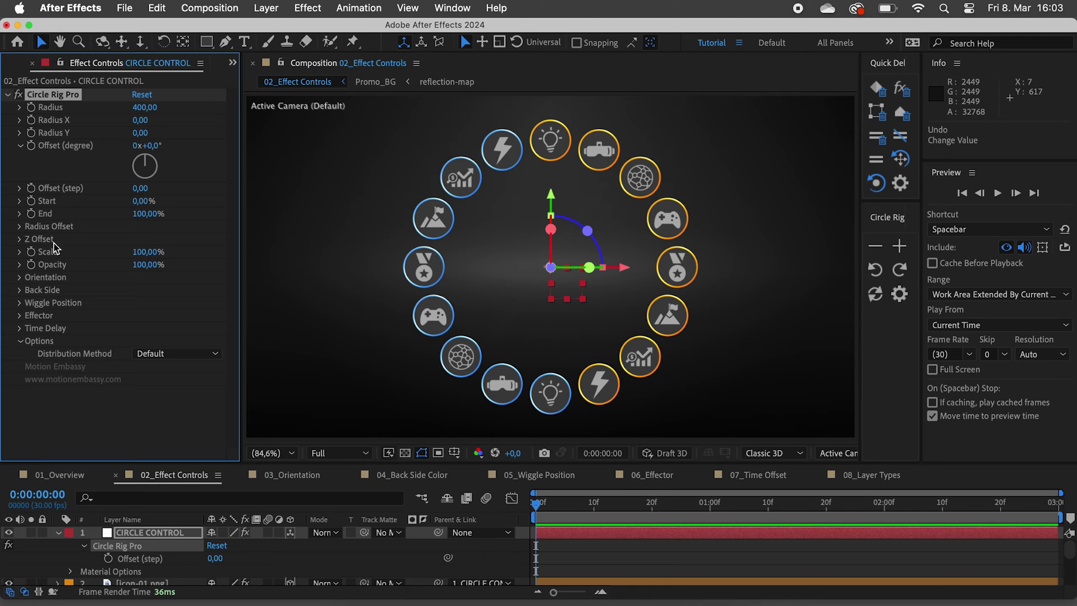
drag(135, 253, 163, 263)
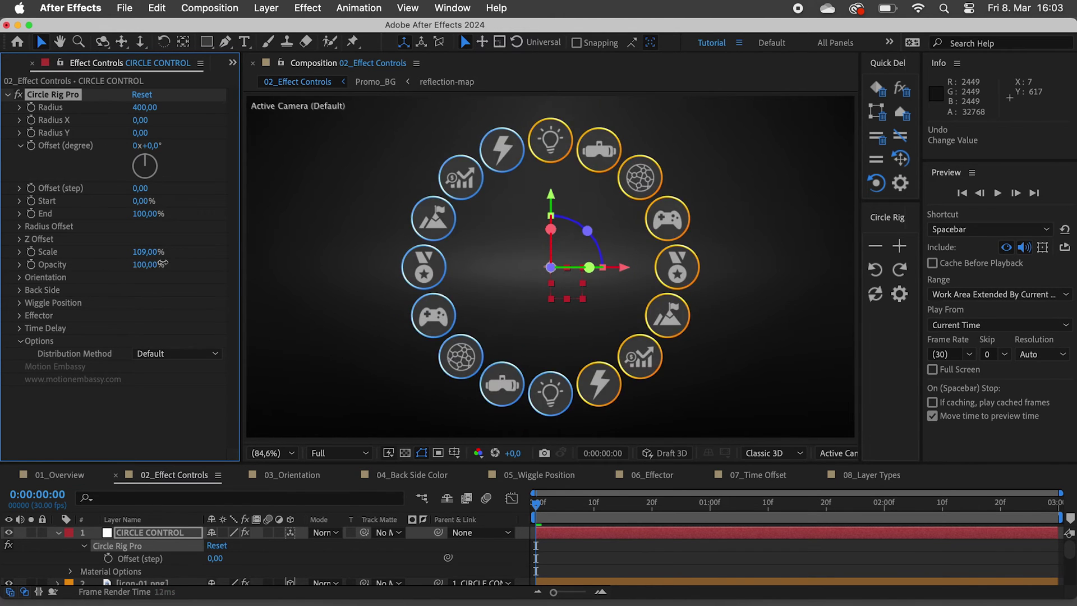
Enlarge the mountain icon to about 113% Scale and readjust the ring's overall icon scale
click(433, 220)
key(s)
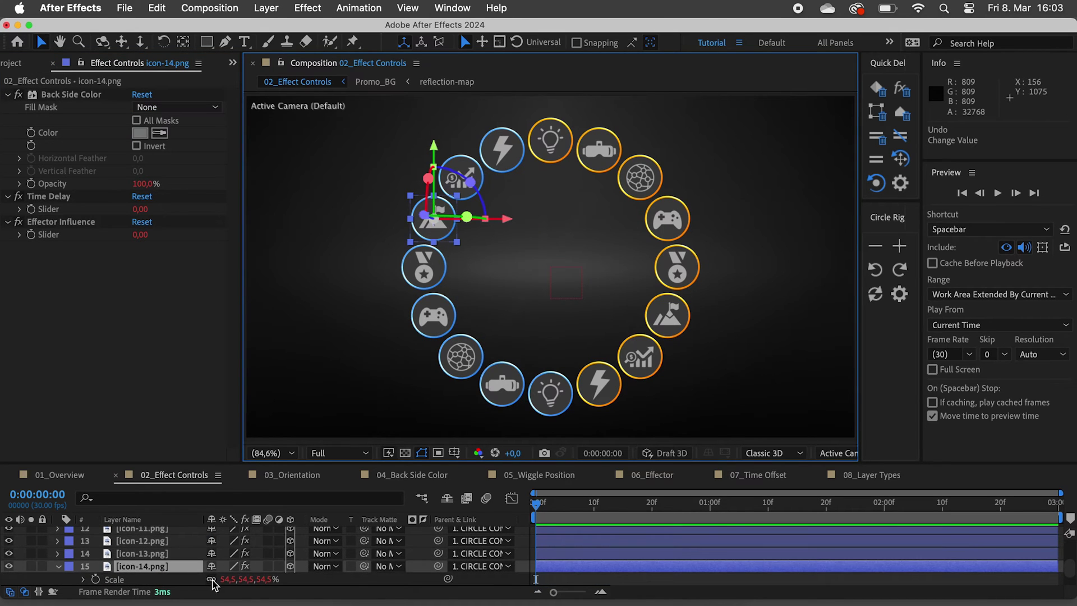
drag(228, 579, 277, 579)
click(560, 301)
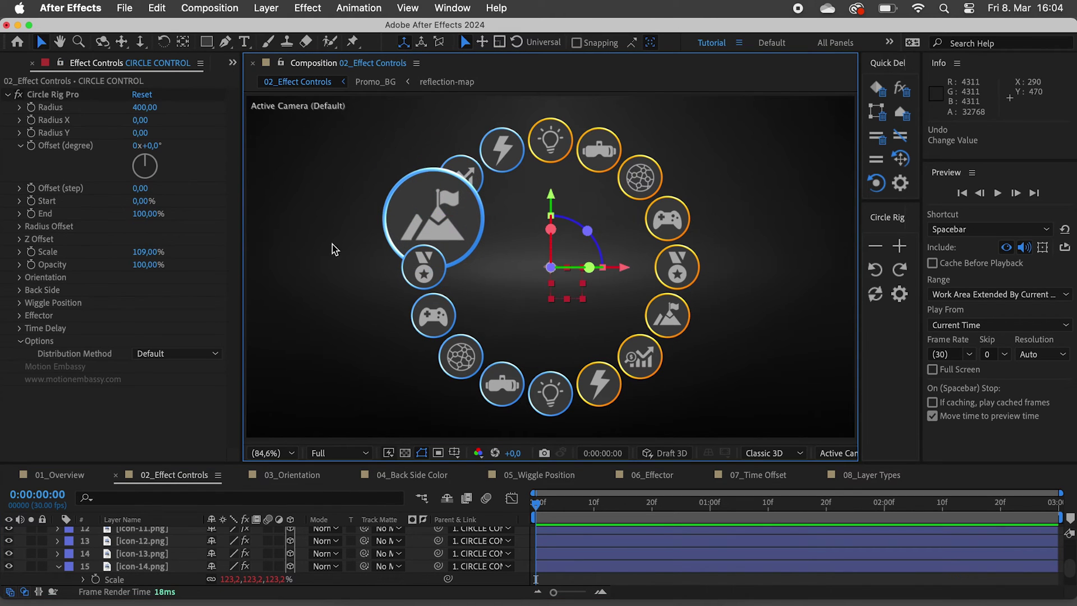
mouse_move(141, 255)
mouse_down()
mouse_move(81, 269)
mouse_move(153, 252)
mouse_up()
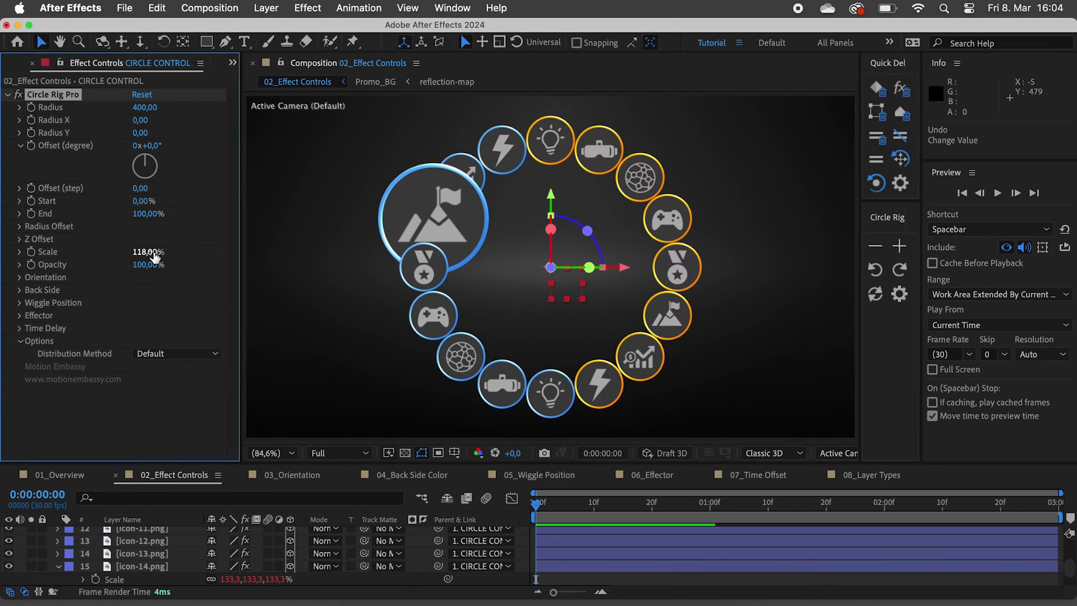
Drag the gamepad and lightbulb icons out of the ring
click(404, 326)
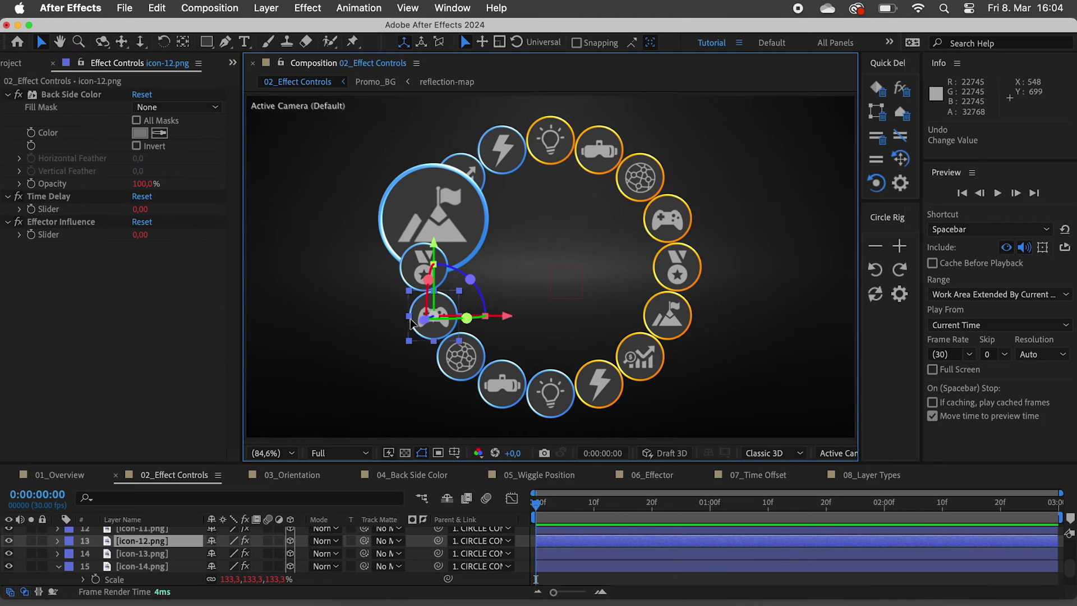
drag(404, 325, 310, 344)
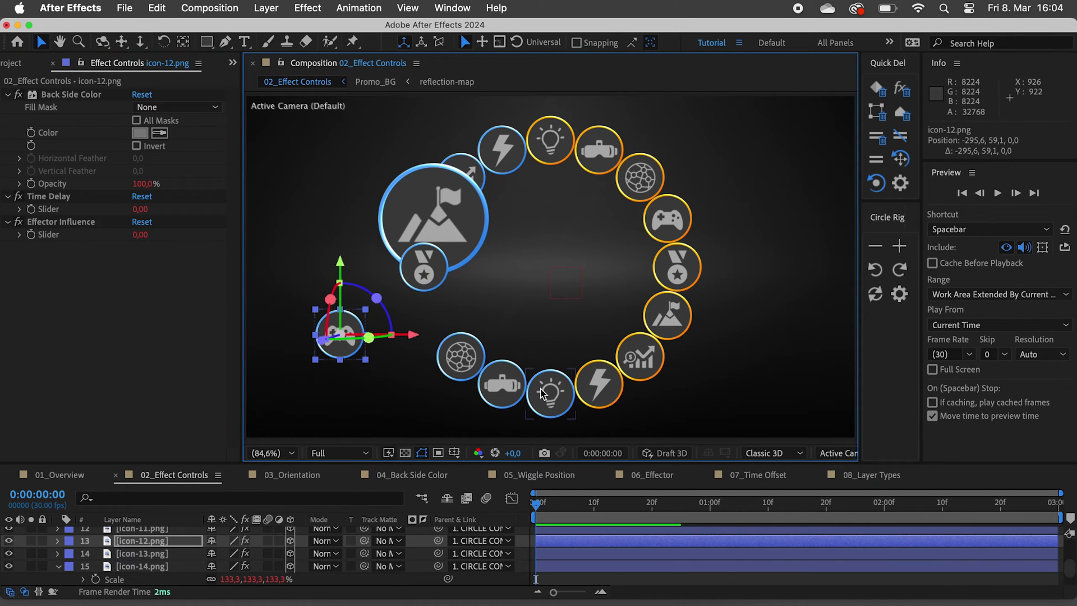
drag(542, 393, 633, 429)
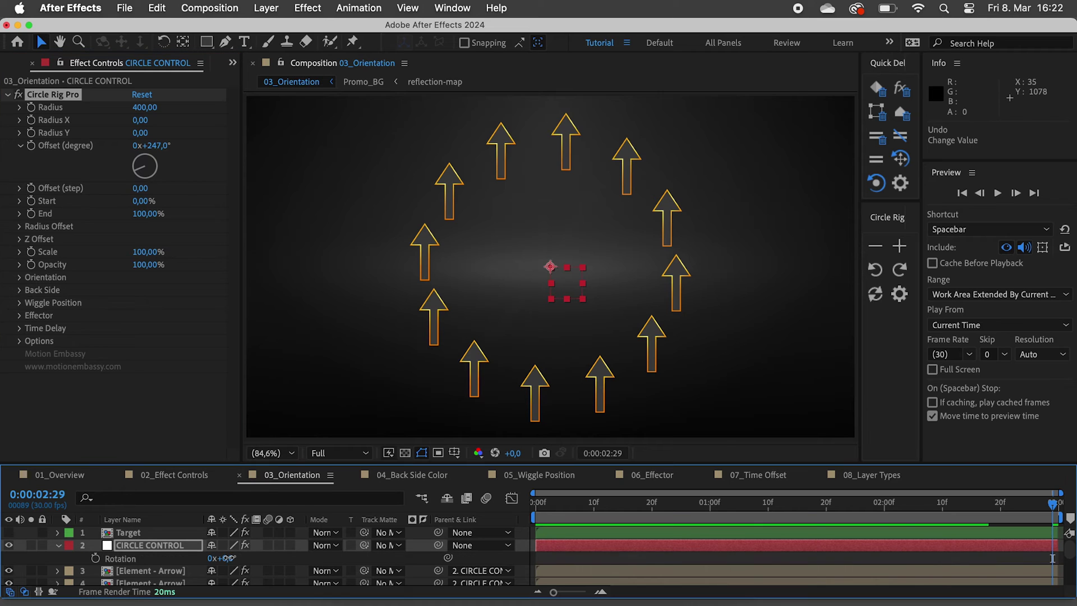
Rotate the control layer and try a Rotation Offset that turns every arrow to point right
drag(221, 558, 331, 540)
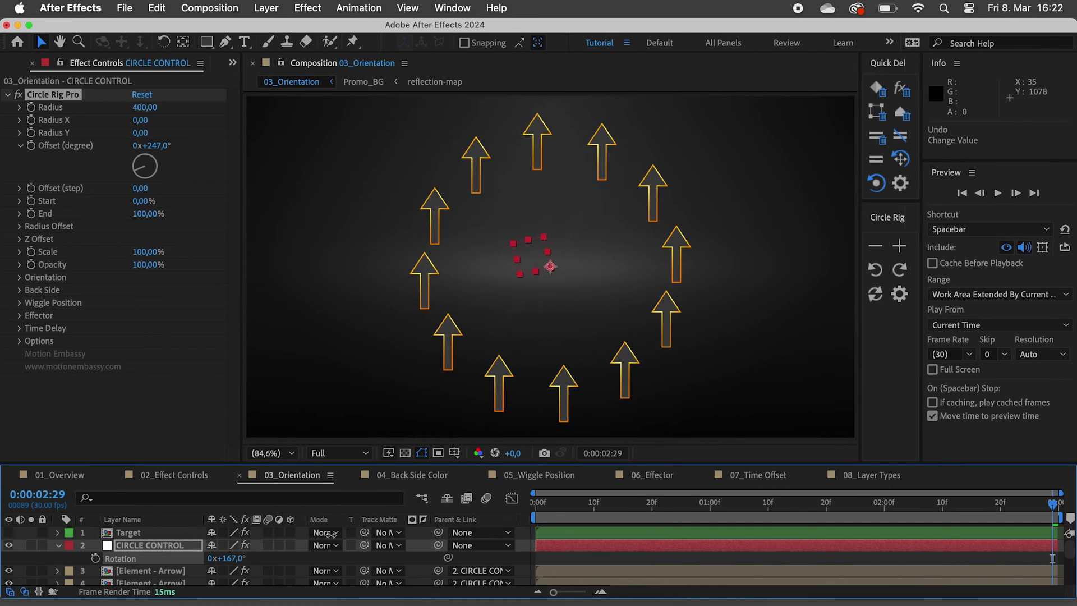
click(21, 279)
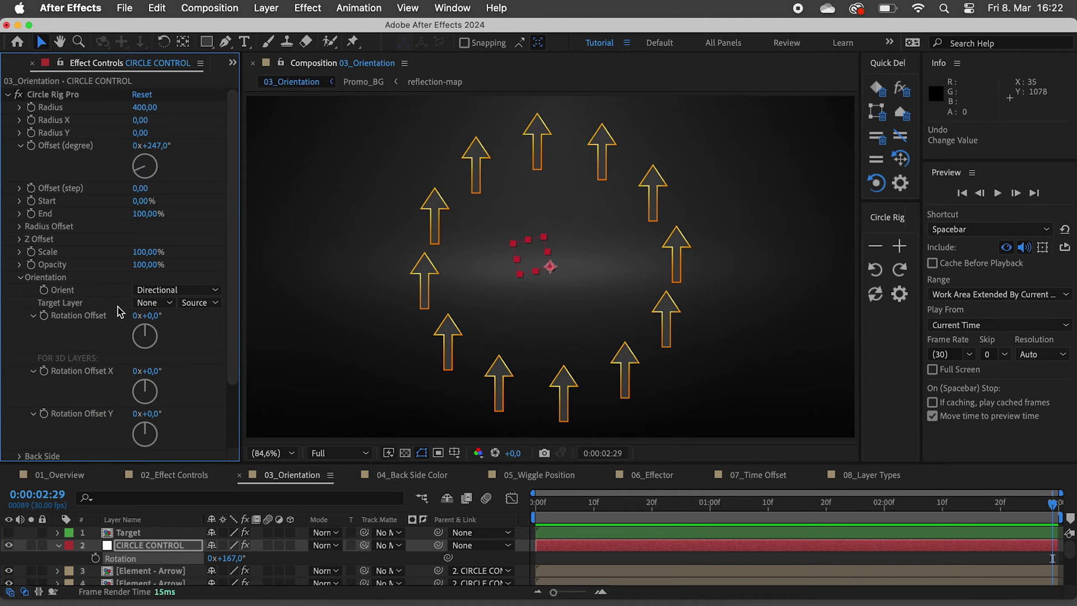
drag(151, 316, 215, 316)
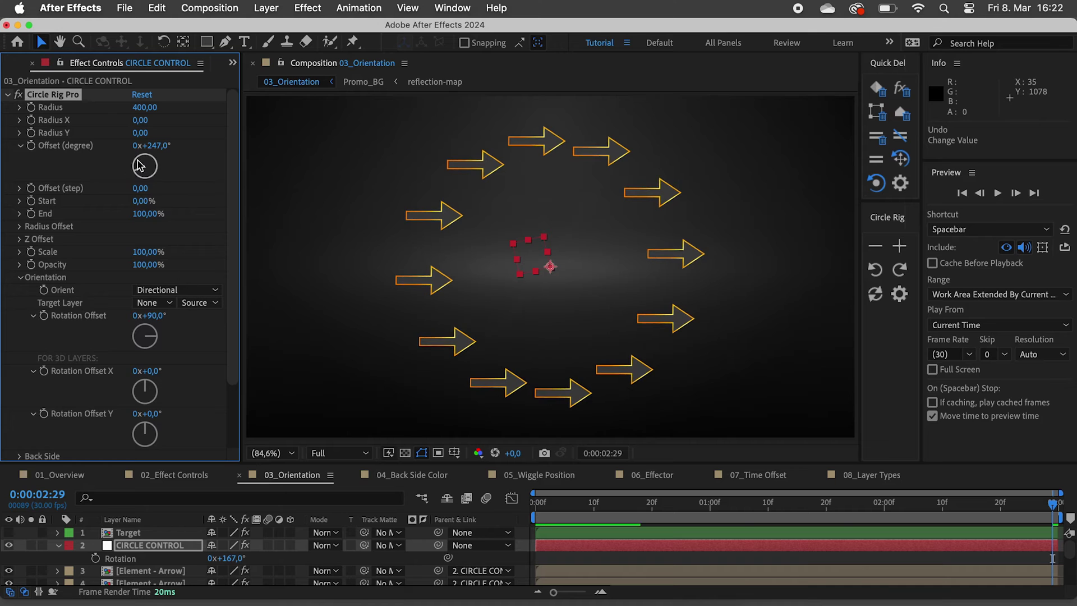
mouse_move(165, 146)
mouse_down()
mouse_move(181, 146)
mouse_move(160, 146)
mouse_up()
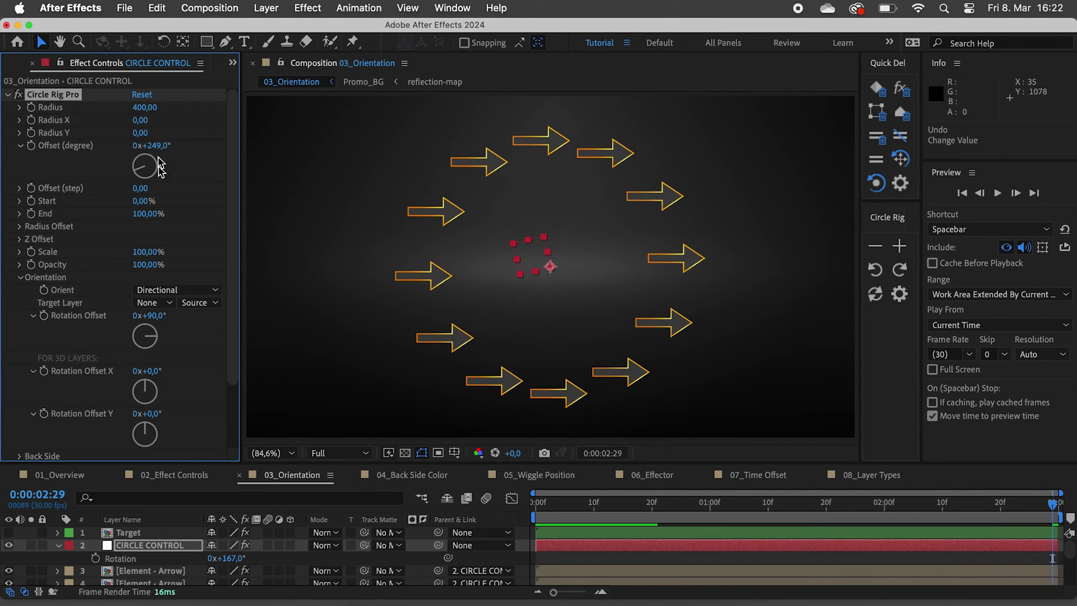
key(super+z)
Set Orient to Auto Aligned, test the Offset angle and Rotation Offset, then undo the spins
click(161, 289)
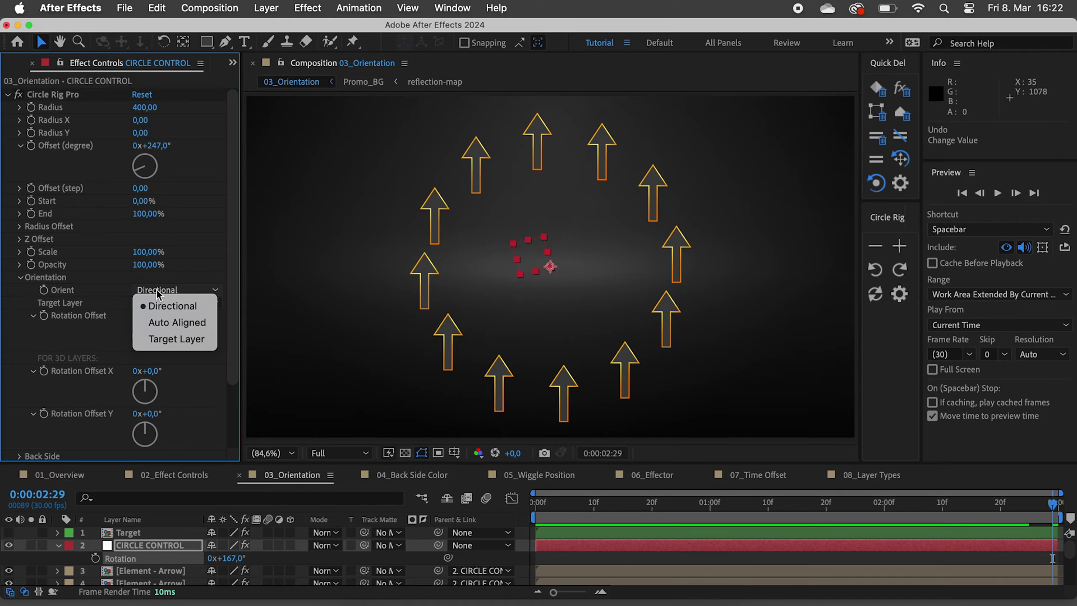
click(163, 322)
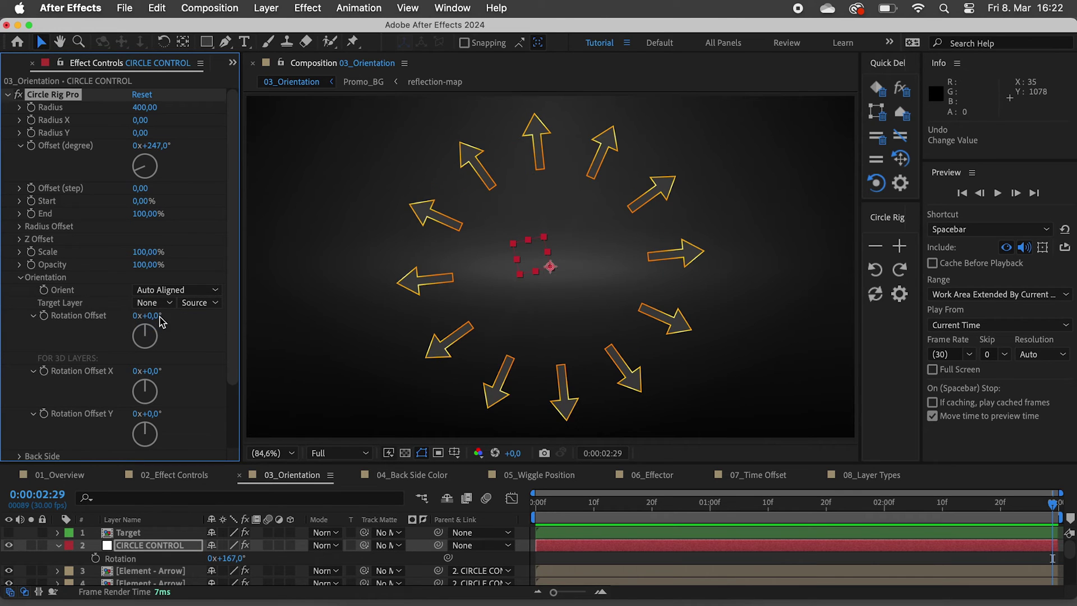
drag(159, 146, 169, 143)
key(super+z)
drag(147, 316, 214, 310)
drag(156, 150, 270, 159)
key(super+z)
key(super+z)
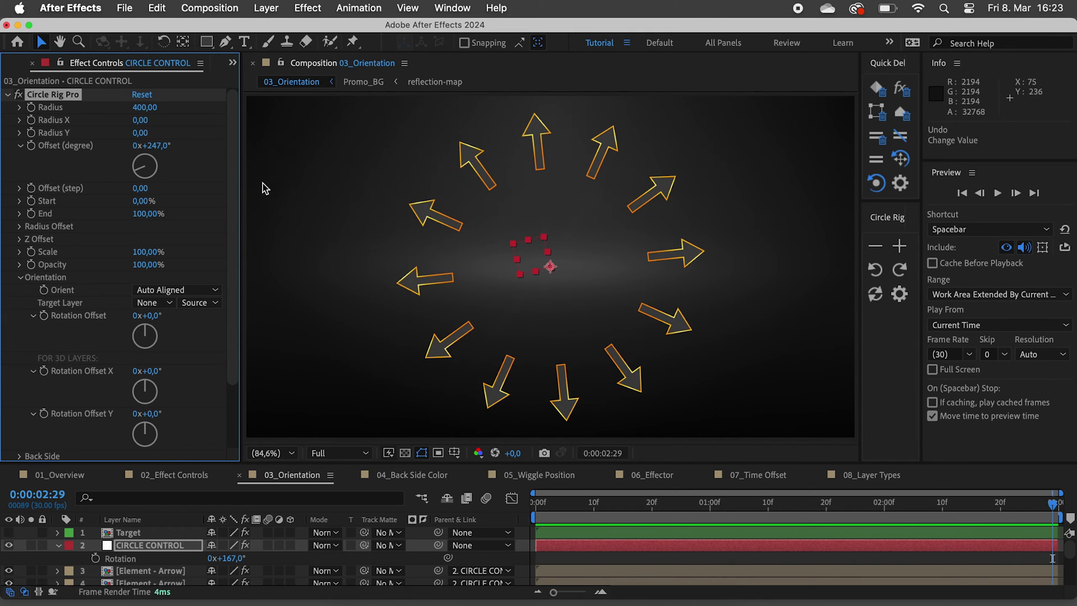
Aim the arrows at the 1. Target layer, show it, drag the ball, then undo
click(185, 290)
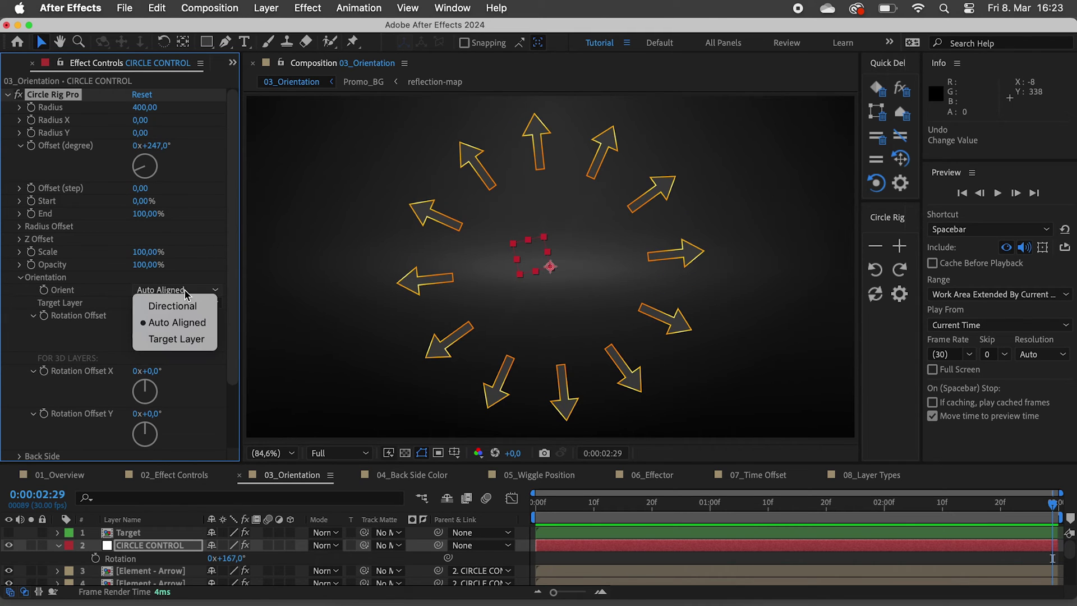
click(175, 341)
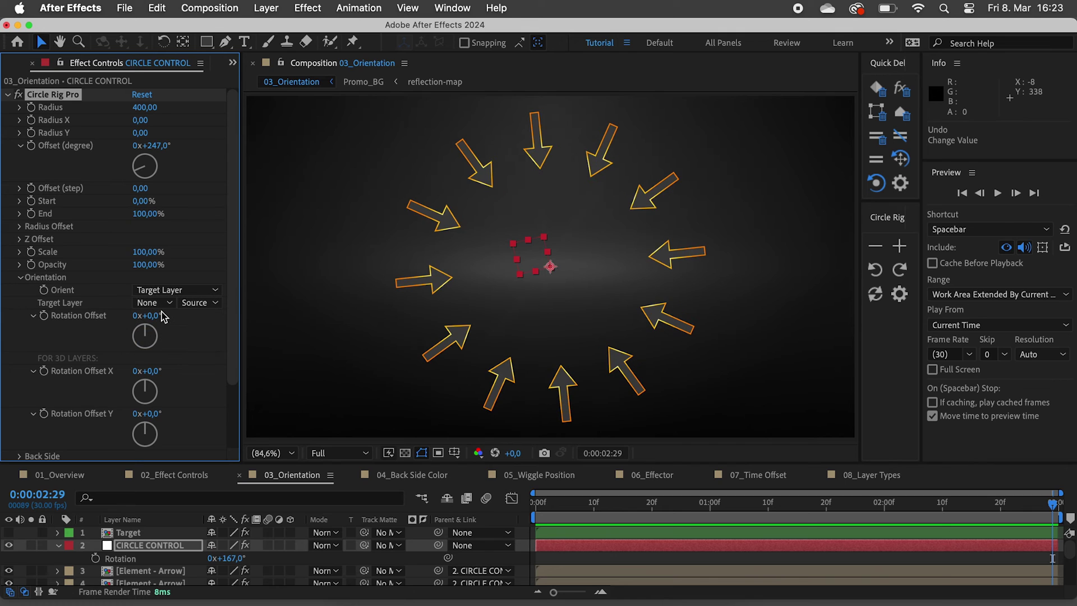
click(155, 303)
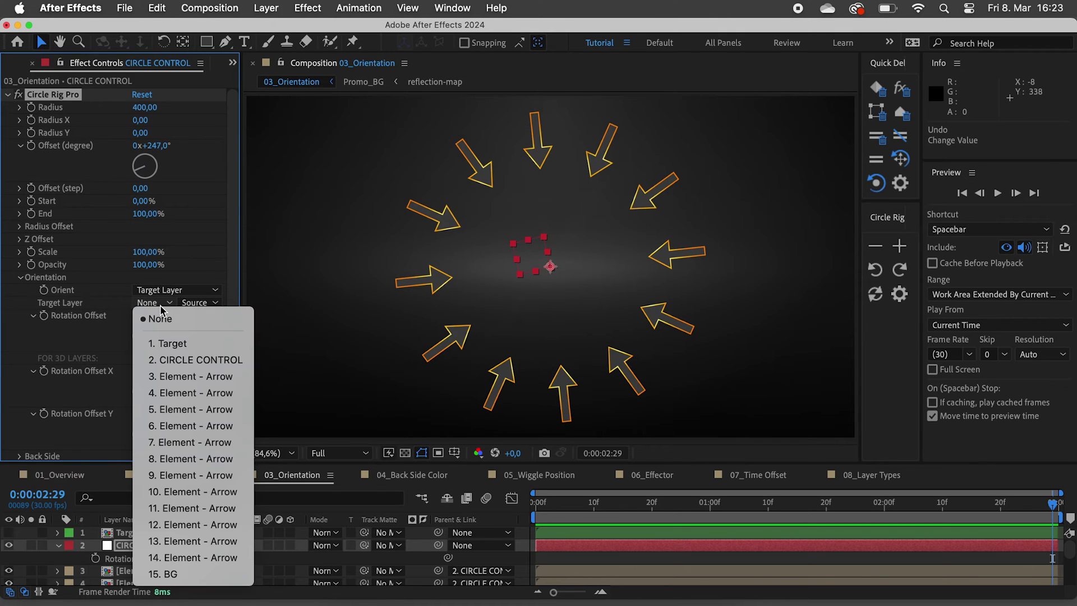
click(168, 344)
click(8, 533)
drag(771, 379, 432, 265)
drag(508, 268, 741, 252)
key(super+z)
key(super+z)
key(super+z)
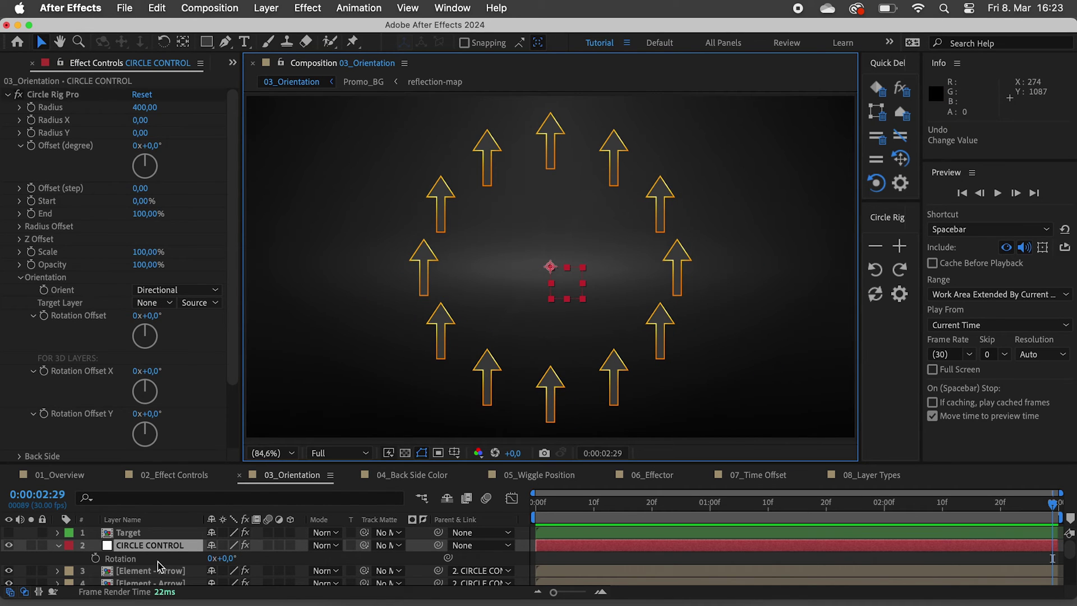
Replace the twelve arrow layers 3–14 with Element - Square from the Project panel
click(154, 569)
scroll(149, 569, down, 5)
shift+click(143, 572)
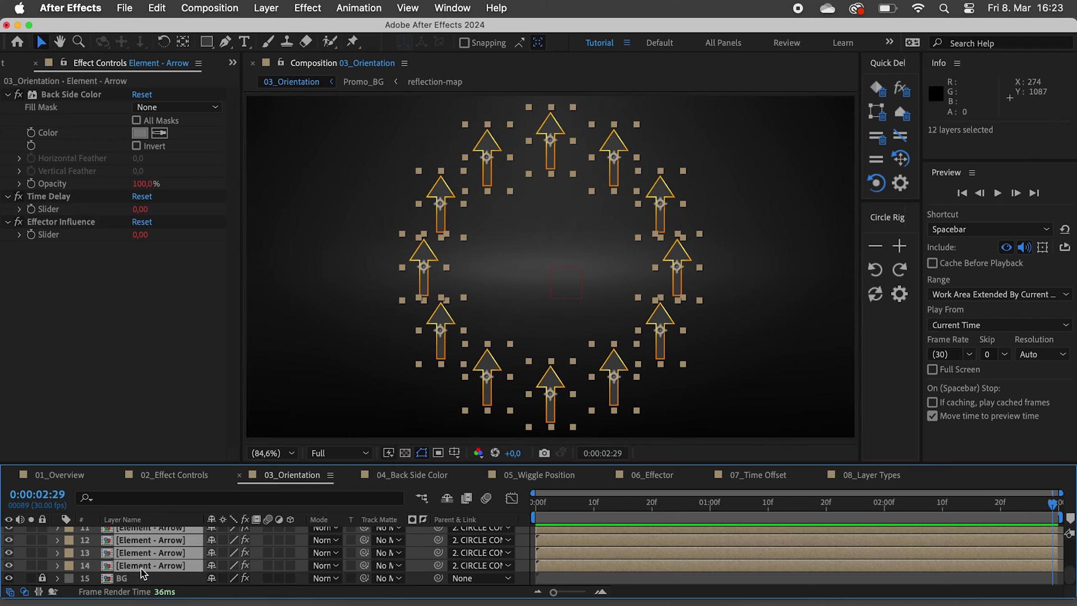
click(9, 65)
drag(96, 271, 171, 553)
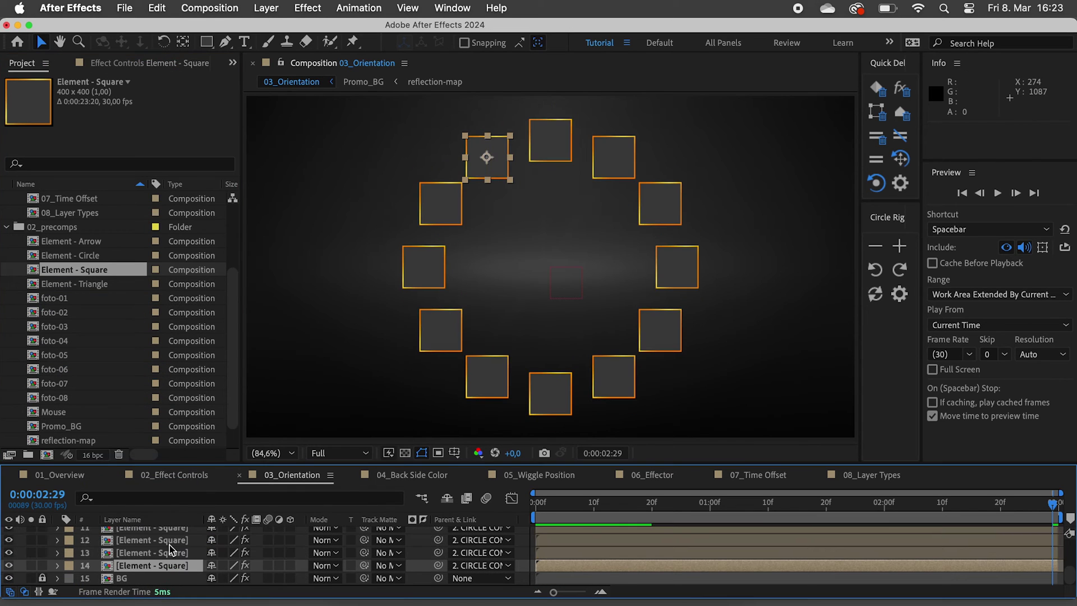
Make the square layers 3D and tilt CIRCLE CONTROL Orientation to 127°, 131°, 3°
scroll(297, 545, up, 2)
click(290, 541)
scroll(276, 549, up, 5)
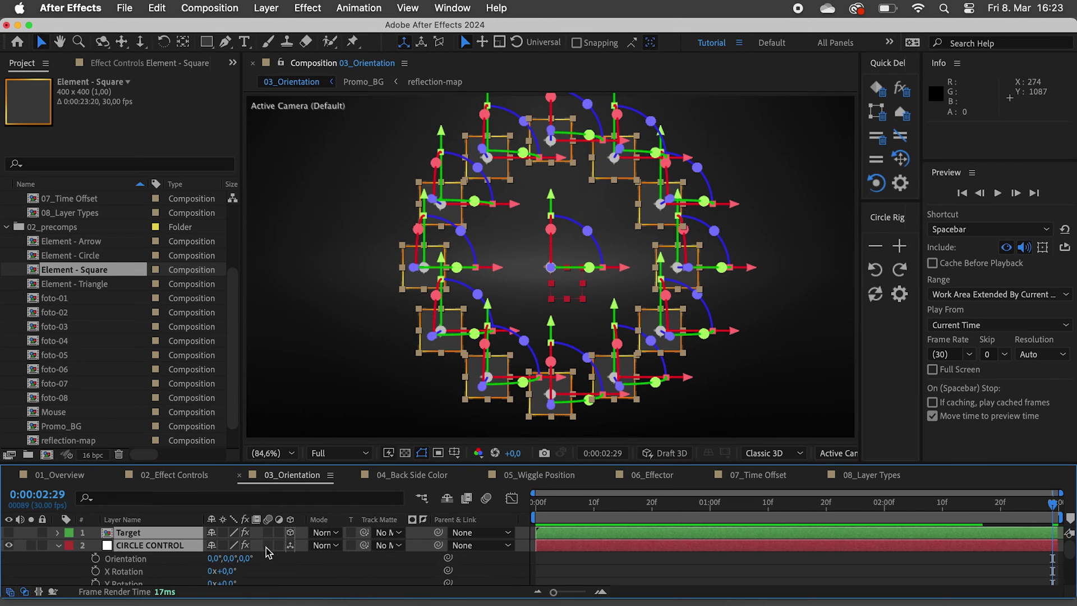
click(127, 547)
drag(229, 558, 301, 560)
drag(212, 559, 116, 331)
Scrub the ring Offset, test Rotation Offset X and Y (undone), and adjust the in-plane Rotation Offset
click(127, 64)
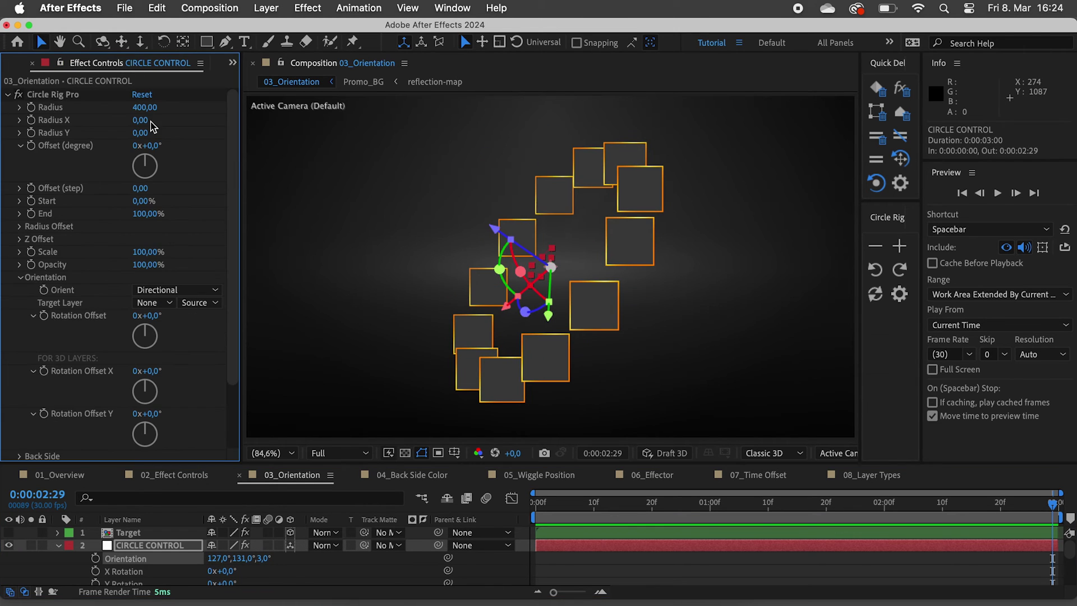
drag(142, 145, 144, 215)
drag(152, 370, 171, 349)
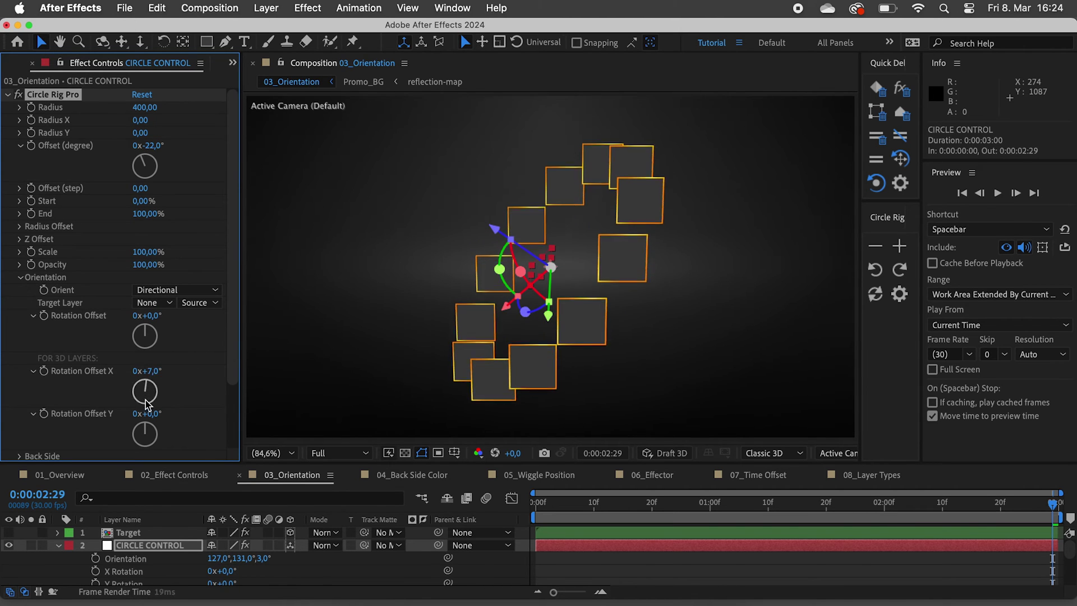
key(super+z)
drag(147, 413, 255, 405)
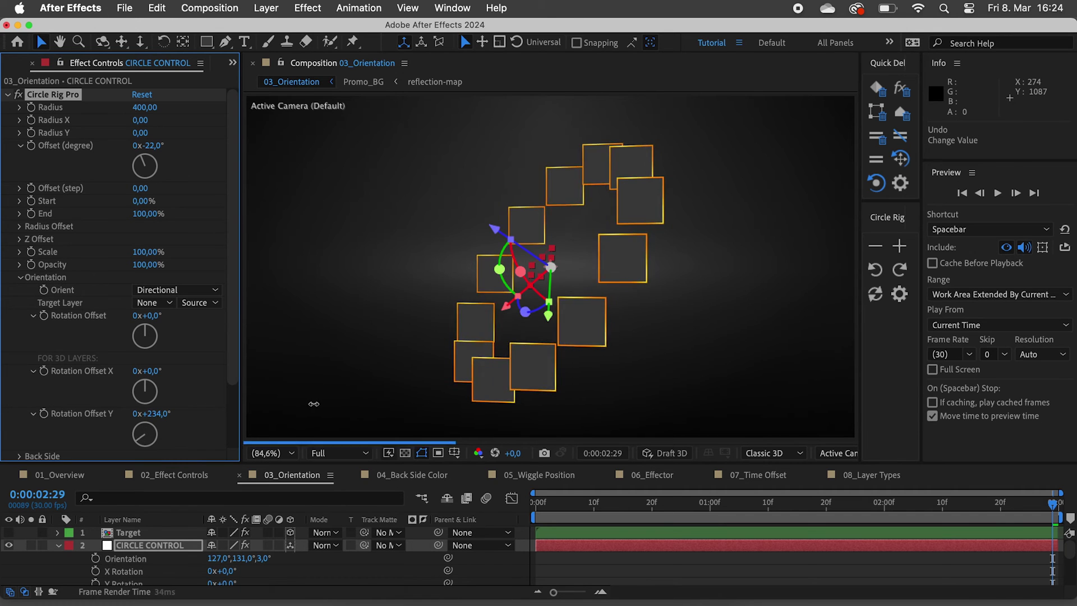
key(super+z)
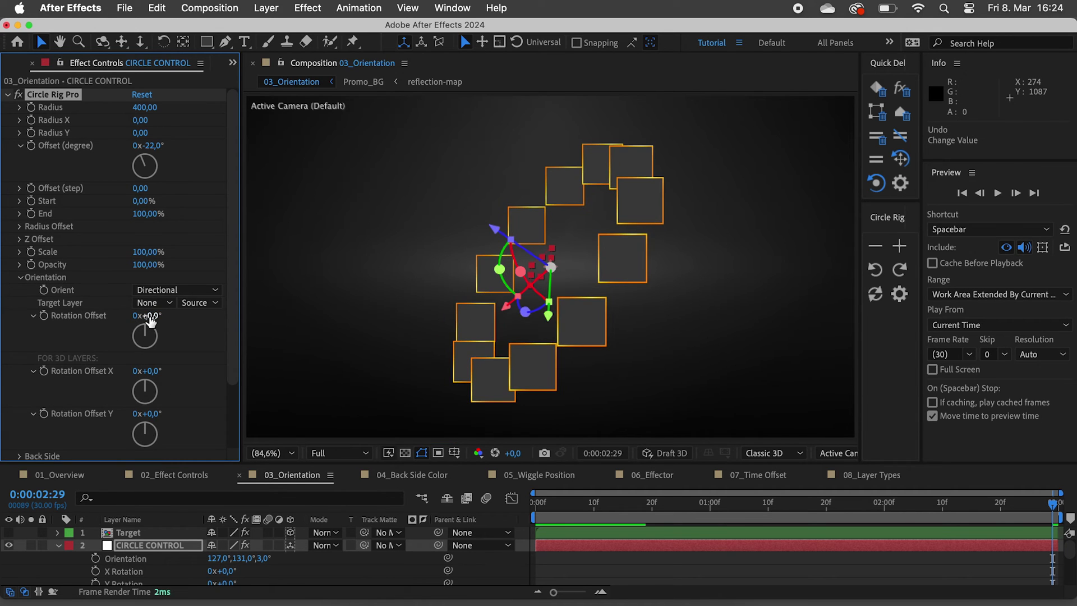
drag(149, 316, 211, 316)
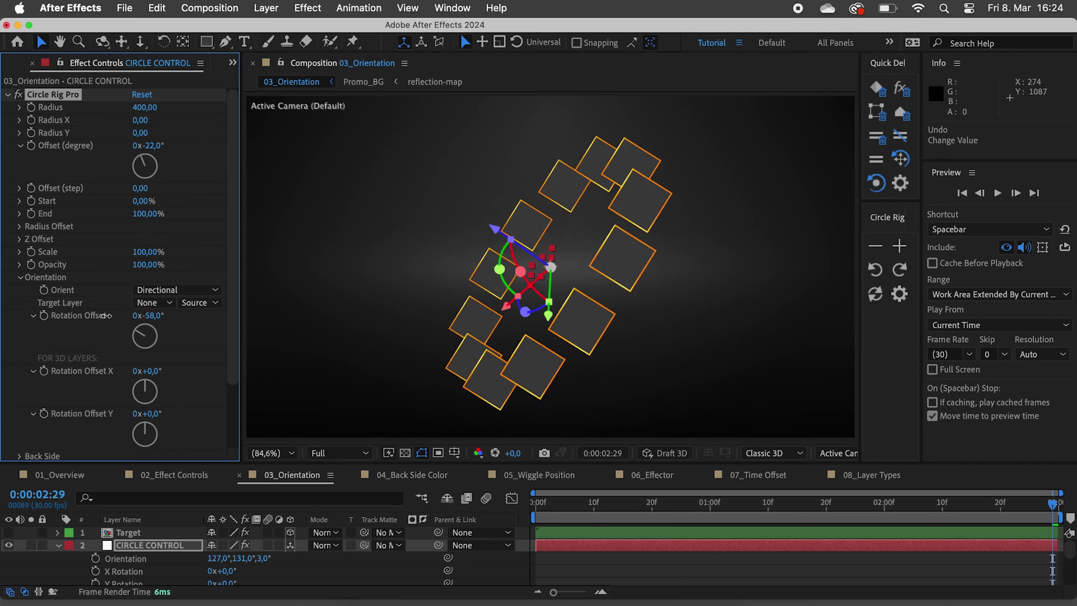
Set Orient to Auto Aligned, then scrub Offset, Rotation Offset X/Y and Rotation Offset
click(156, 291)
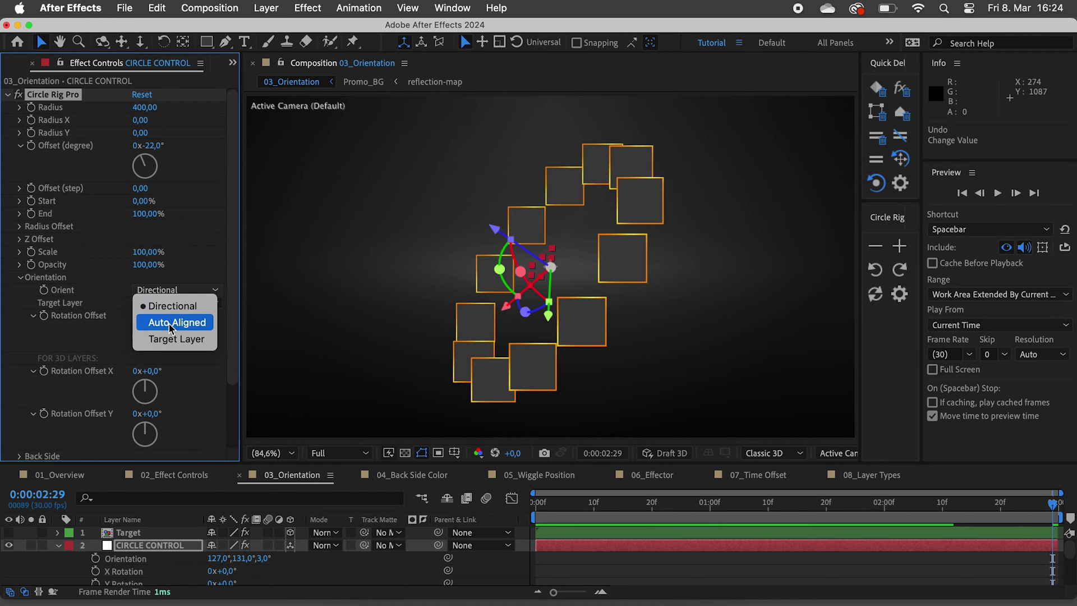
click(169, 323)
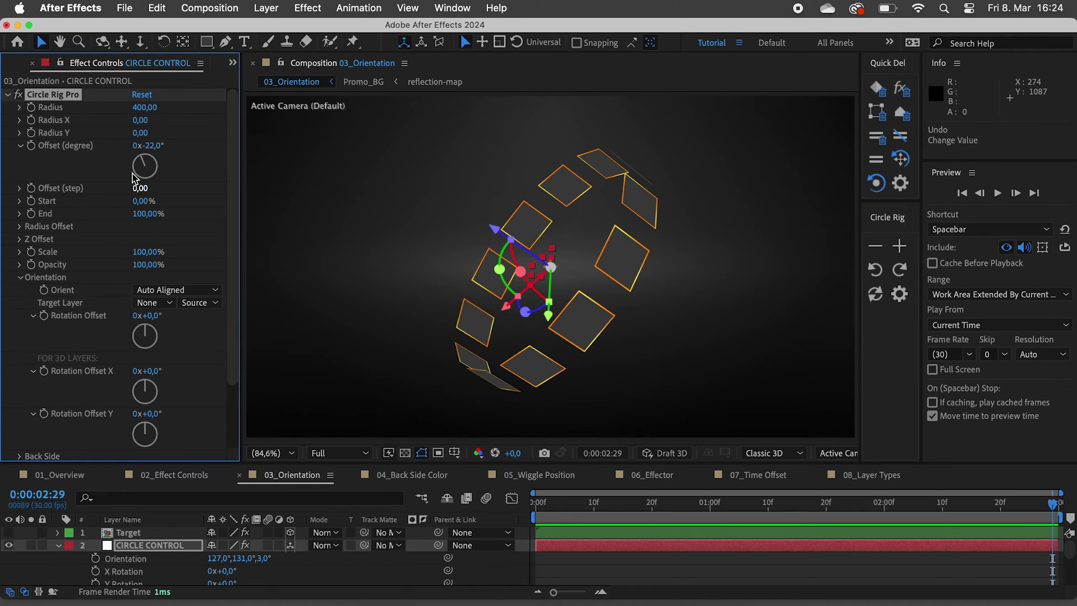
drag(149, 149, 180, 146)
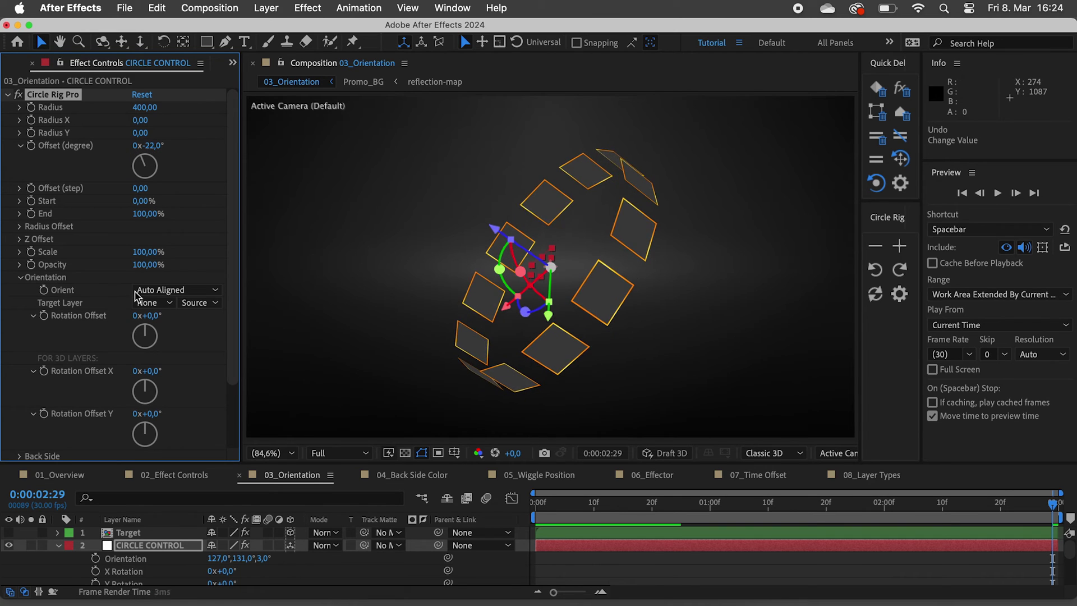
drag(128, 161, 139, 150)
drag(148, 371, 166, 371)
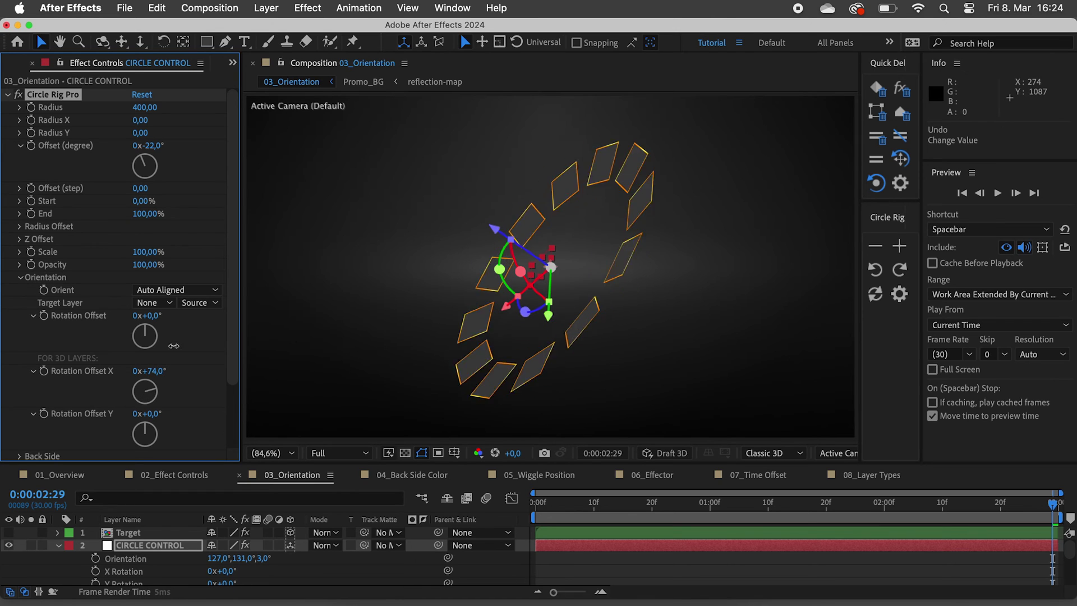
drag(147, 414, 198, 408)
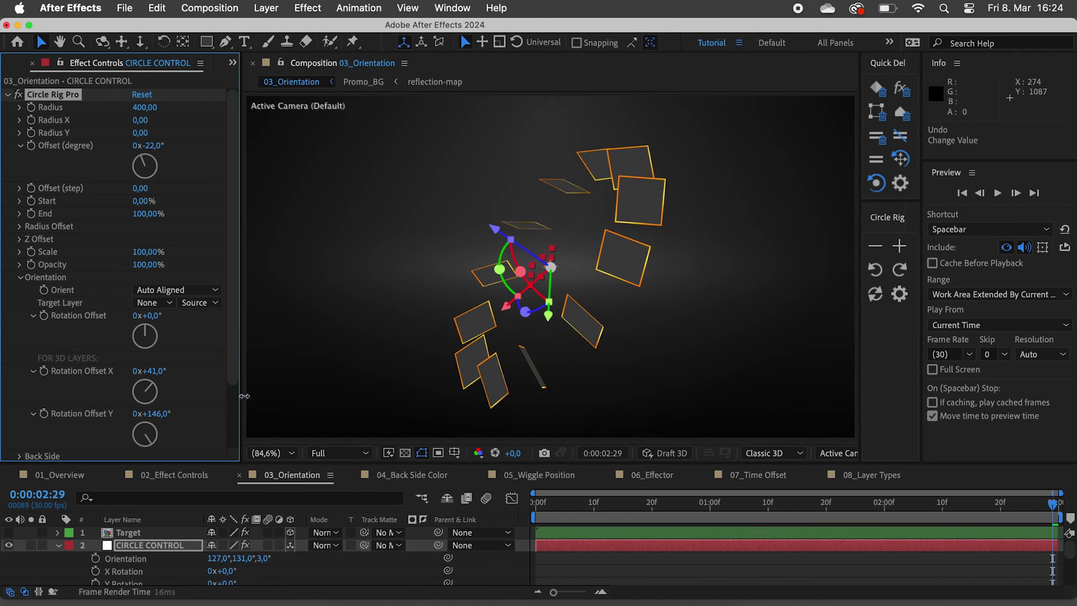
drag(91, 390, 111, 374)
drag(152, 318, 189, 317)
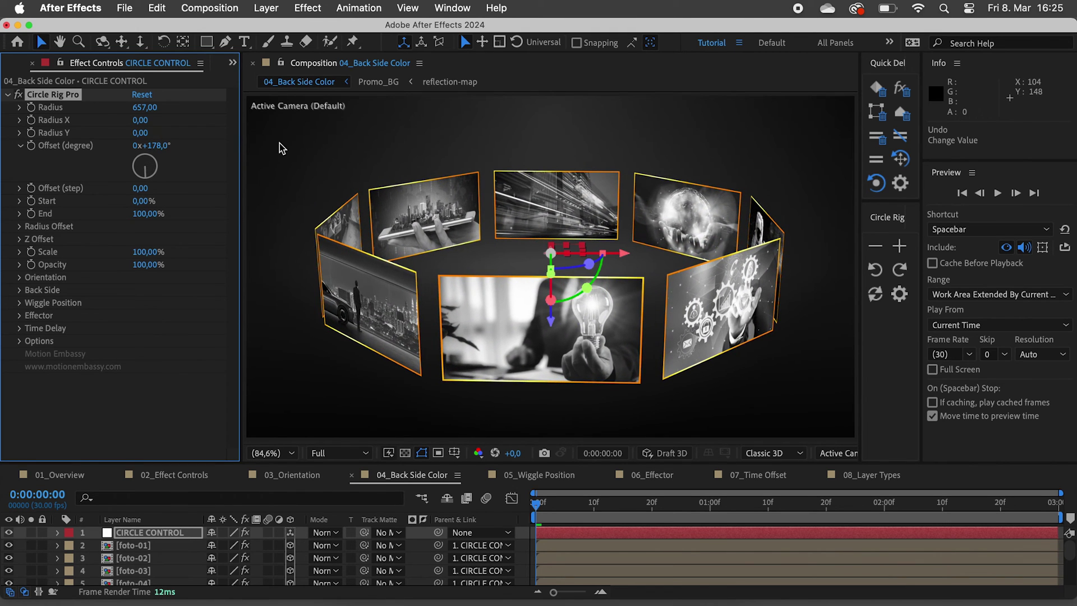
Enable Back Side Color and set it to dark red 6E1919
click(20, 291)
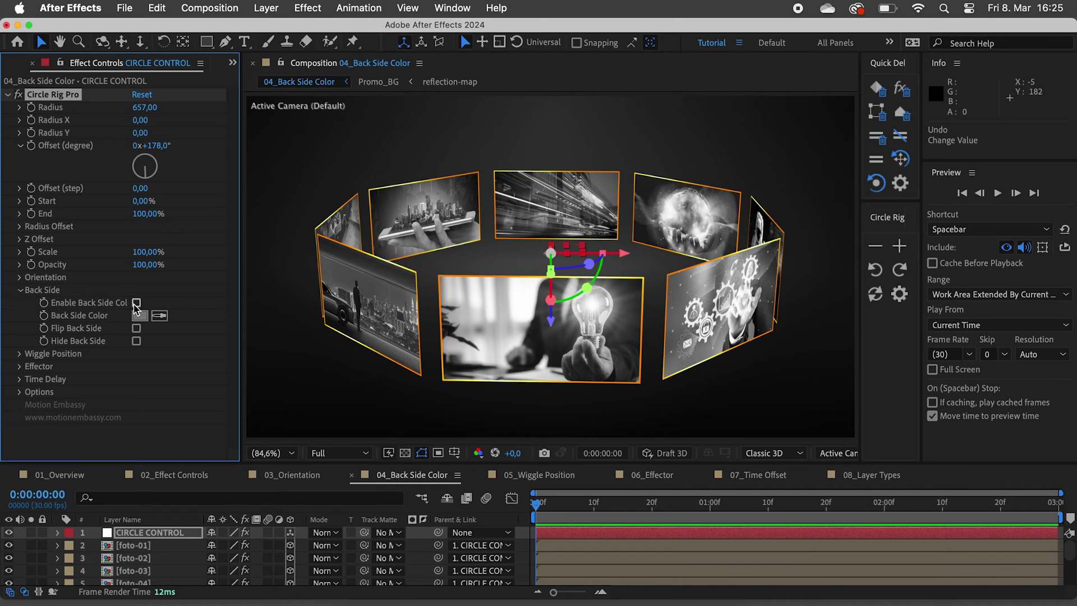
click(136, 303)
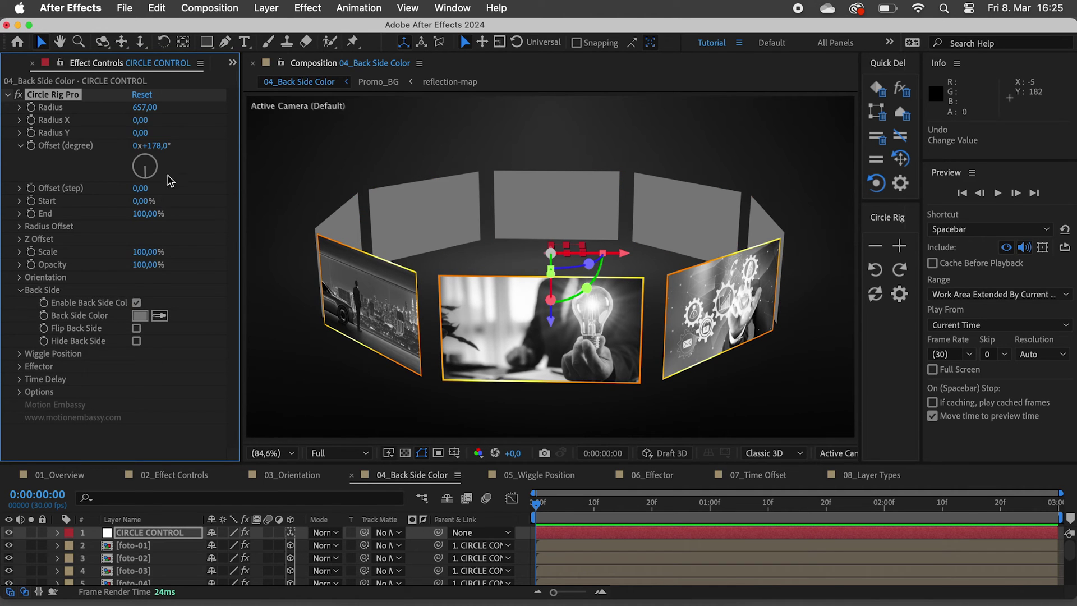
drag(163, 153, 245, 148)
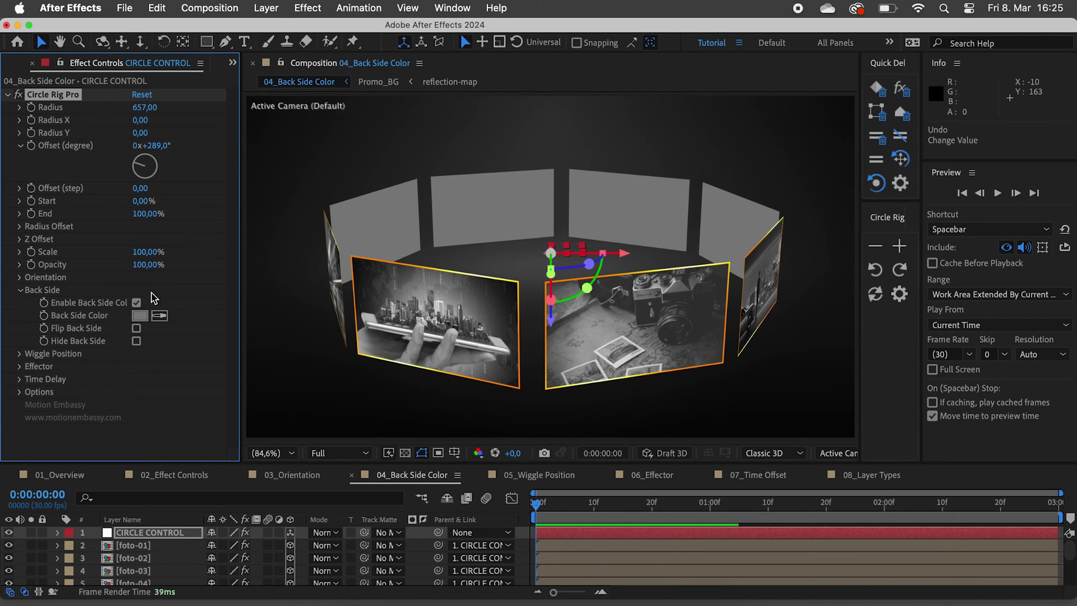
click(140, 316)
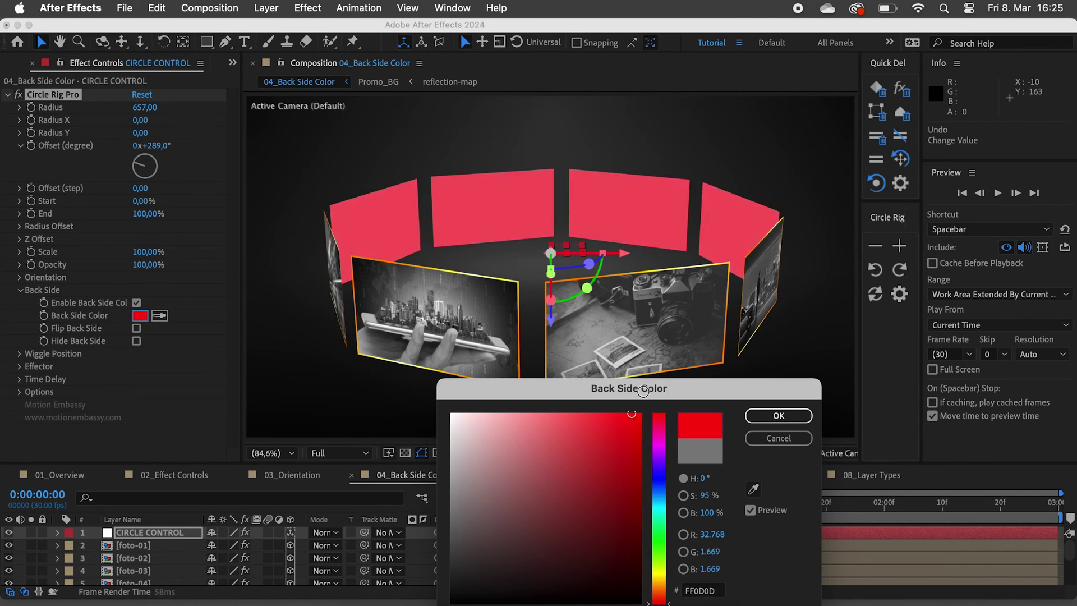
click(624, 419)
click(597, 522)
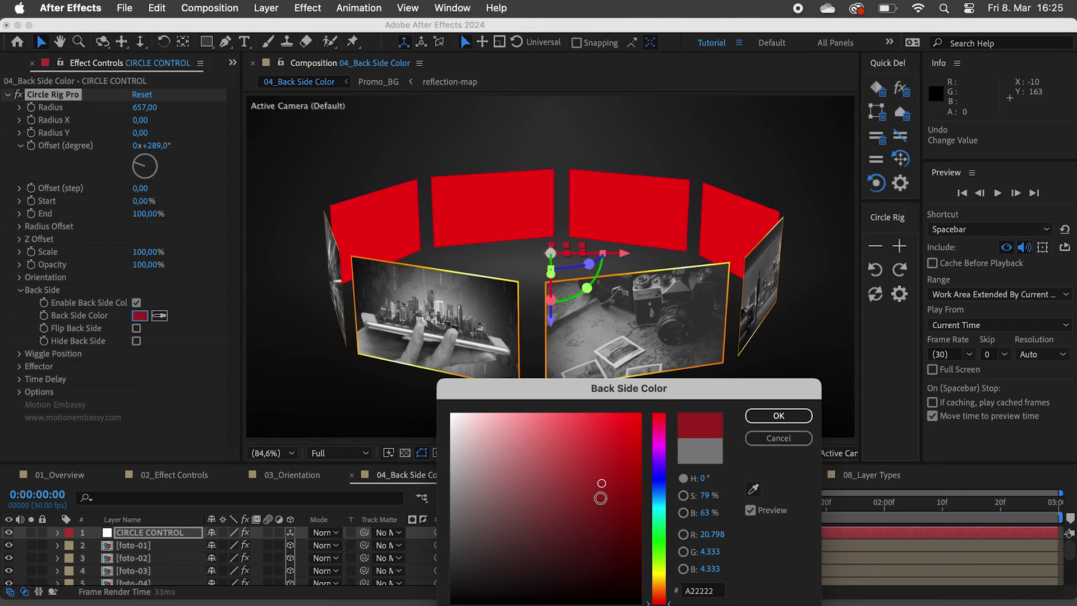
click(759, 421)
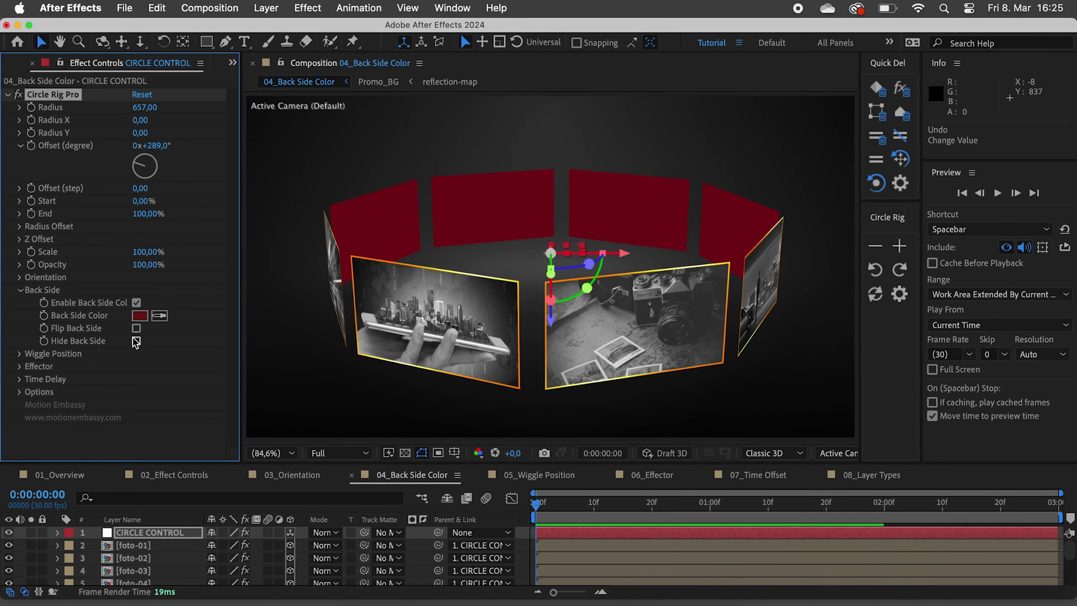
Toggle Flip Back Side on and off, then enable Hide Back Side
click(136, 329)
click(136, 329)
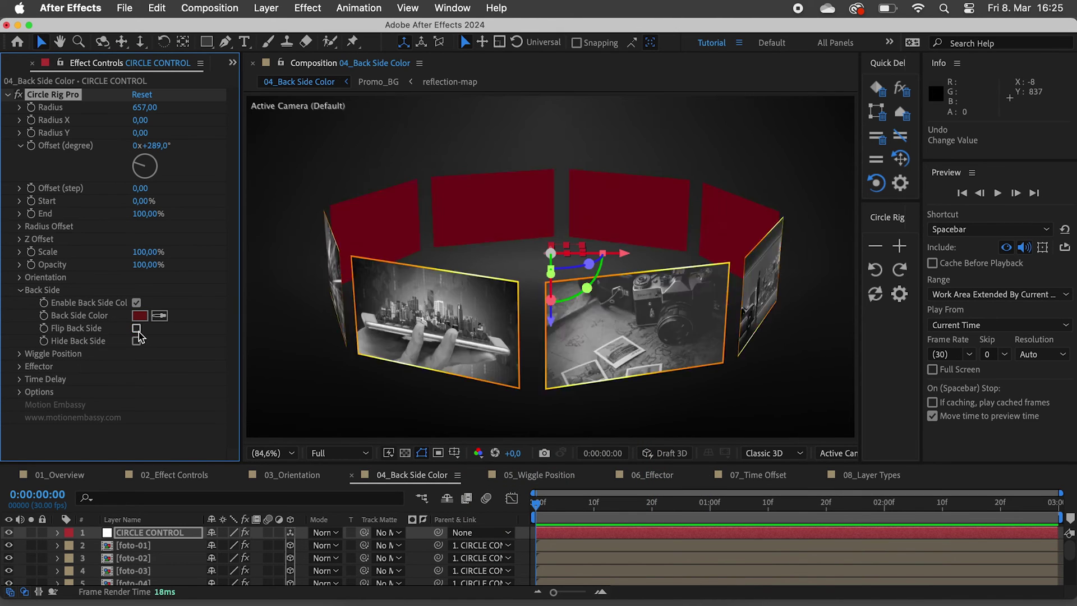
click(137, 342)
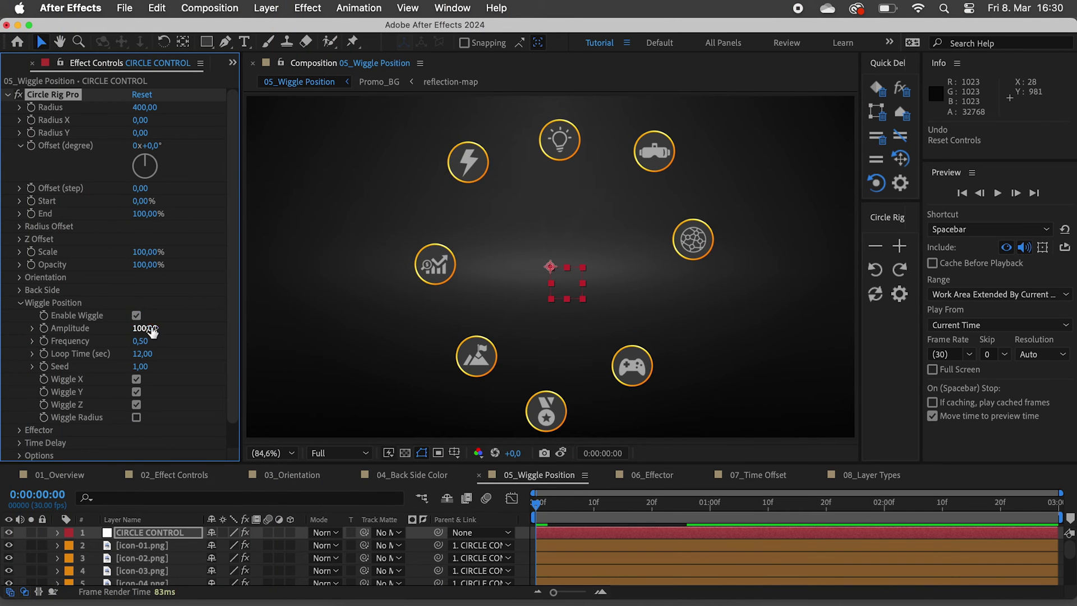
Enable Wiggle with Amplitude 287, Frequency 4 and a 3-second Loop Time, checking later frames
mouse_move(538, 504)
mouse_down()
mouse_move(954, 506)
mouse_move(537, 504)
mouse_up()
mouse_move(145, 330)
mouse_down()
mouse_move(174, 337)
mouse_move(148, 348)
mouse_up()
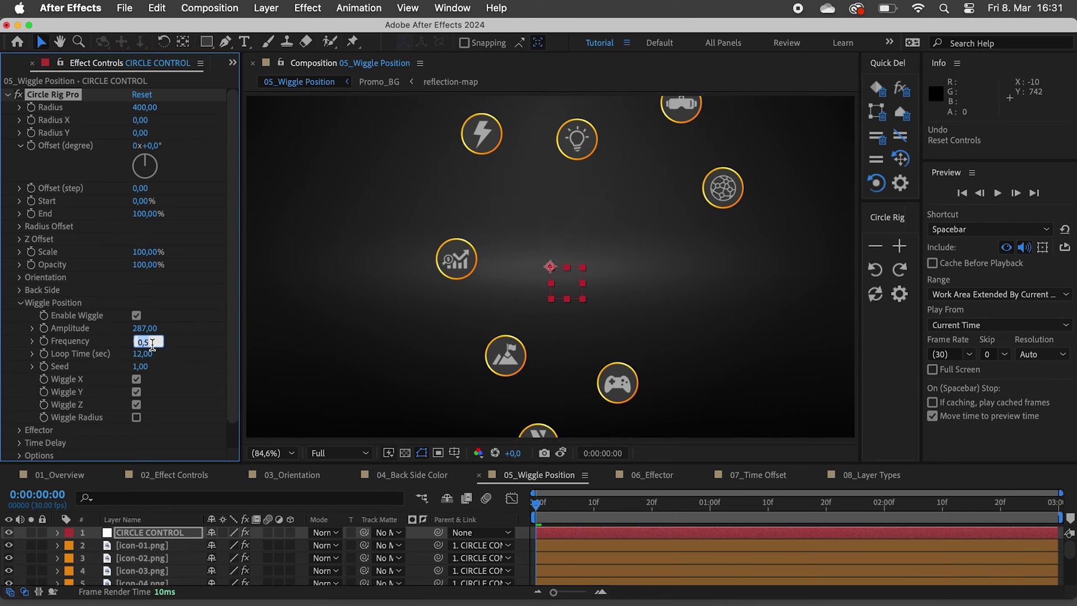
text(4)
key(Return)
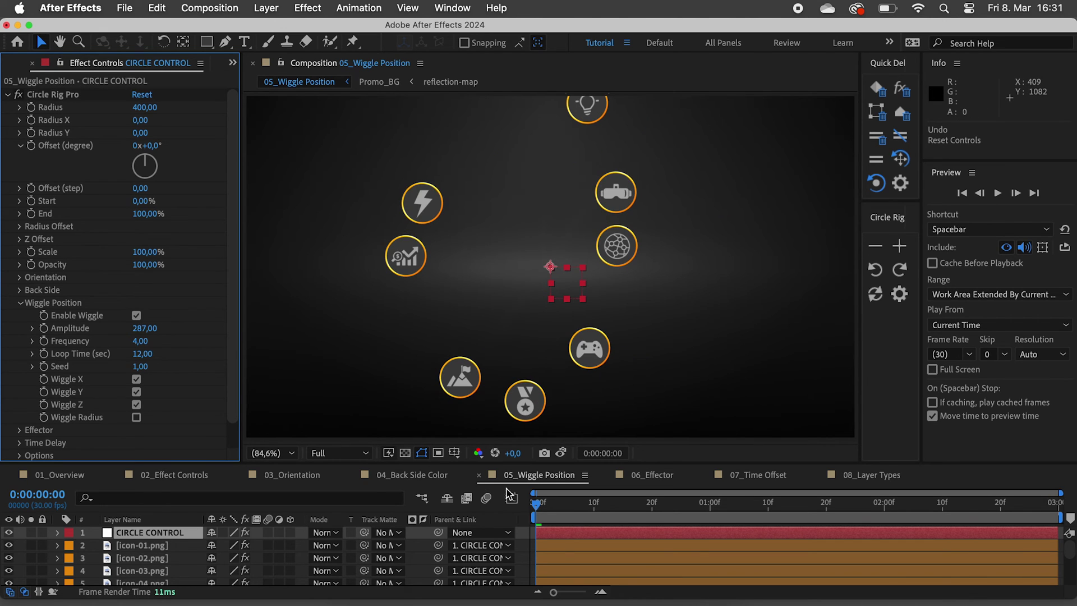
drag(538, 503, 797, 503)
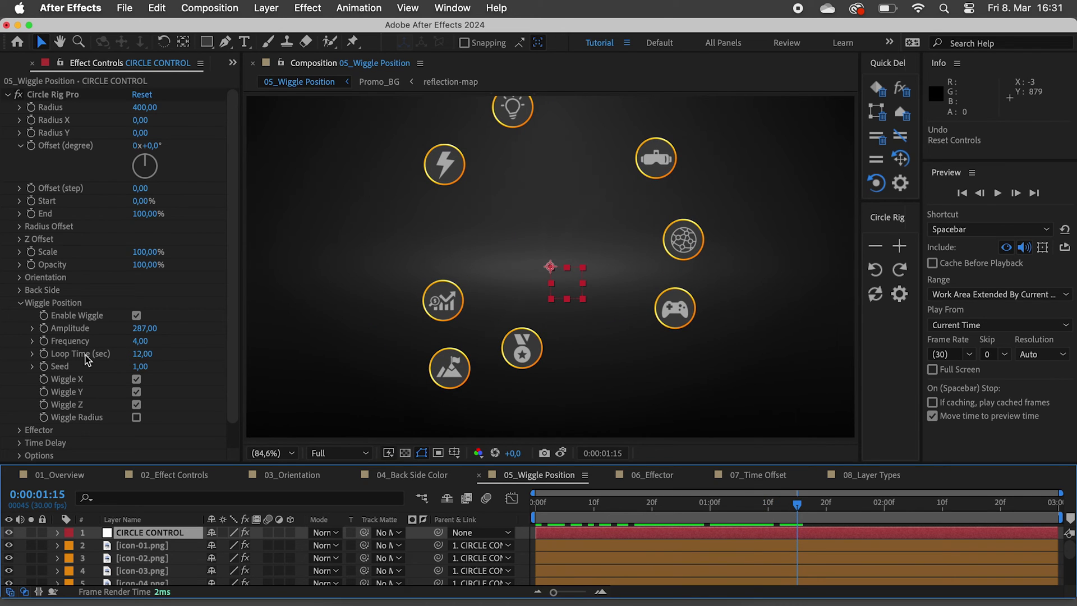
click(139, 354)
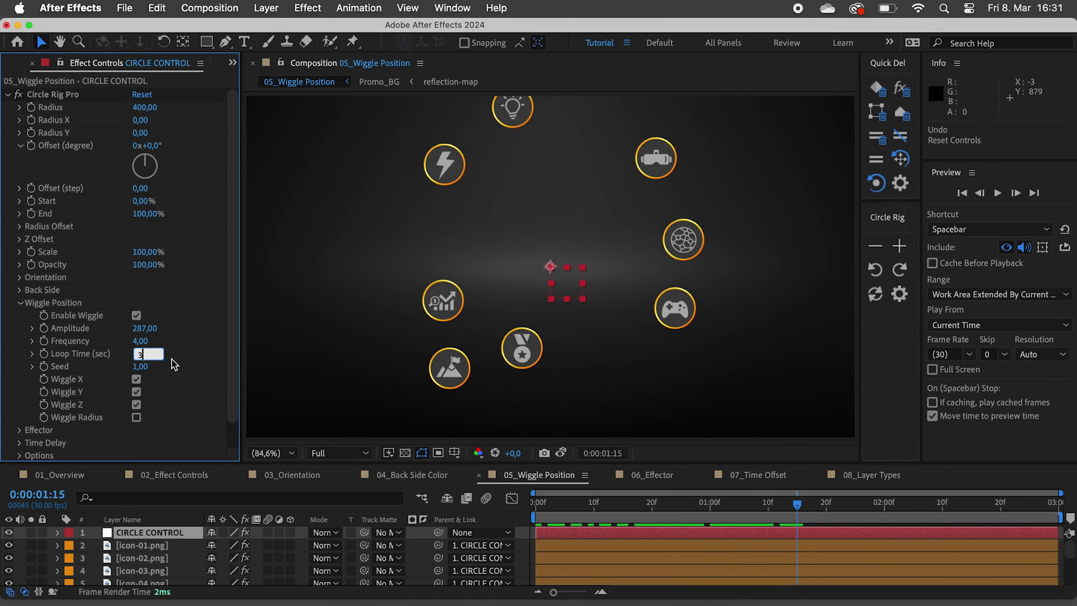
key(Return)
drag(833, 510, 1009, 509)
Preview the wiggle and change the Seed to 3,70
key(space)
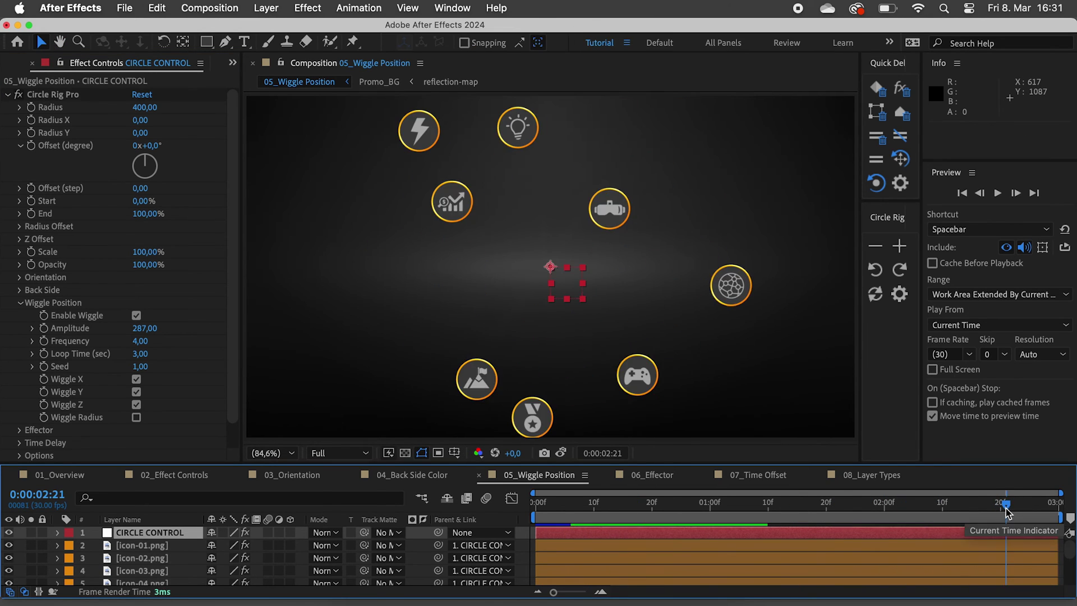
key(space)
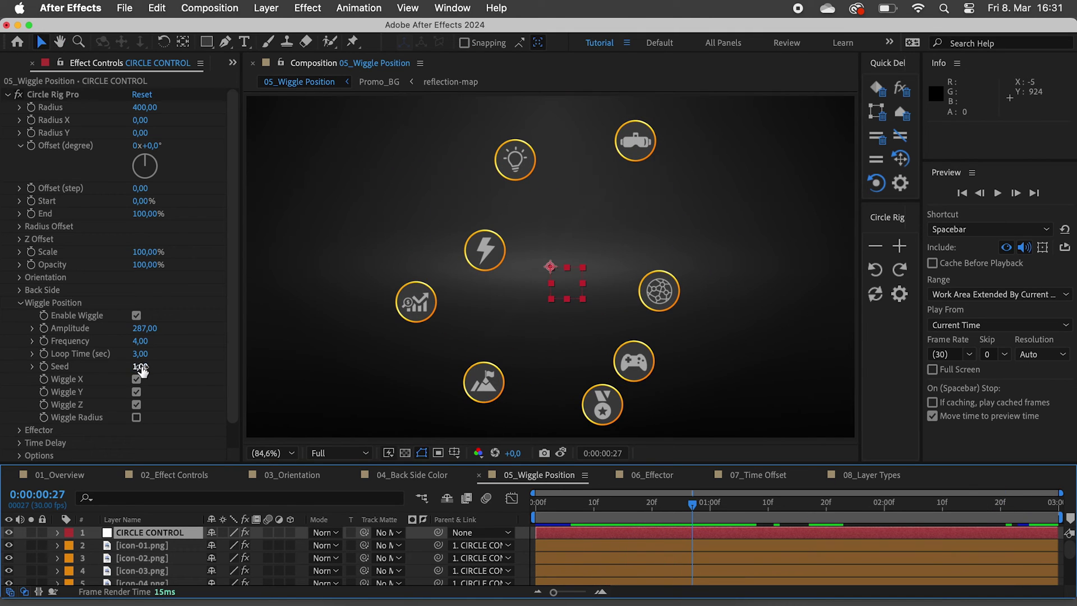
drag(140, 369, 162, 370)
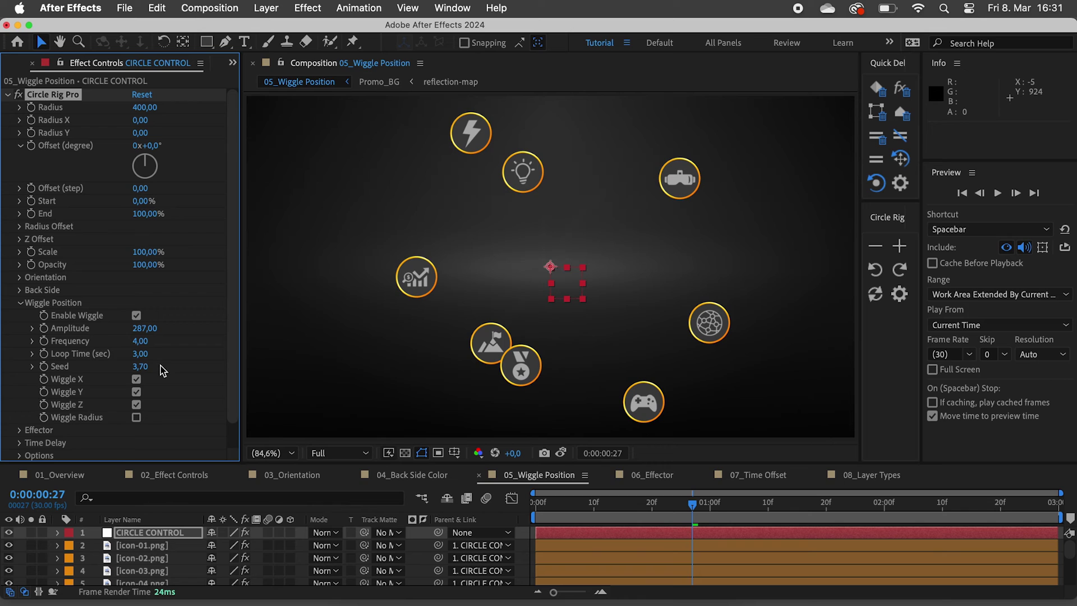
Test single-axis wiggles, then turn off Wiggle X, Y and Z and enable Wiggle Radius
click(136, 380)
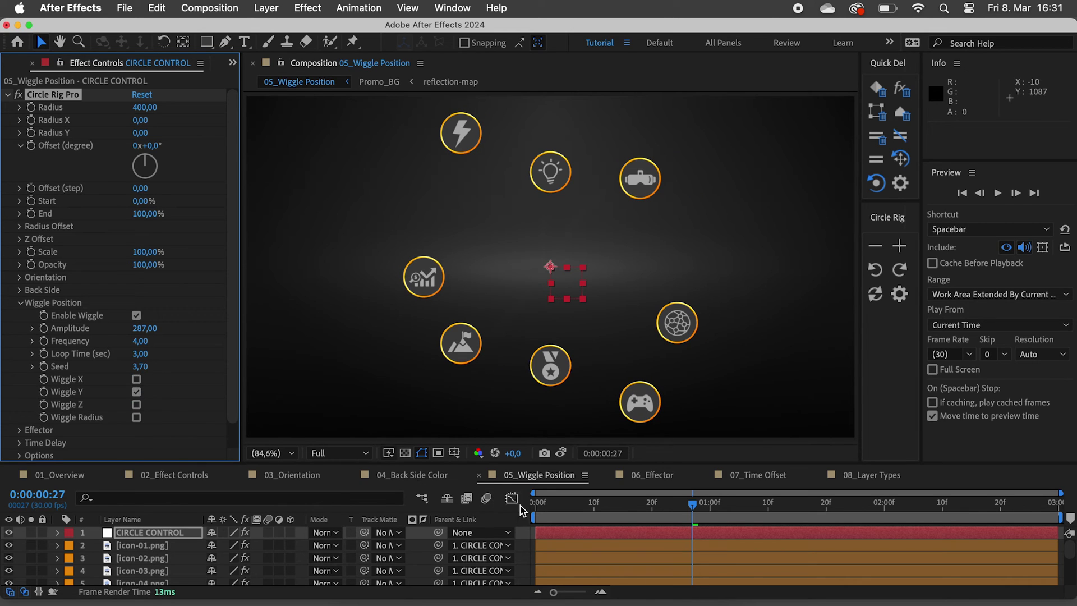
drag(585, 514, 822, 506)
key(space)
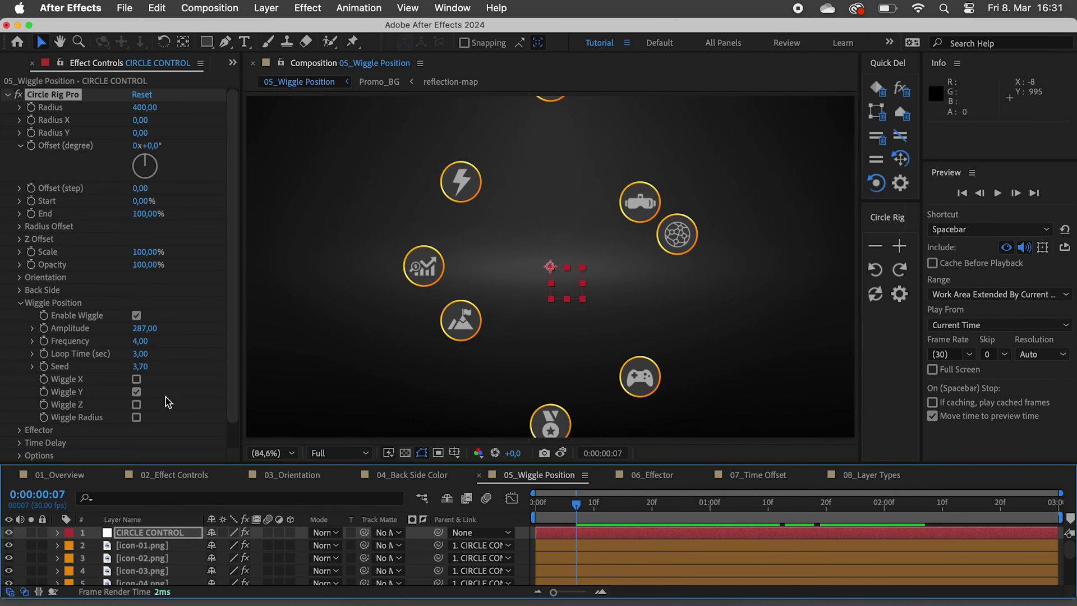
click(136, 380)
click(137, 393)
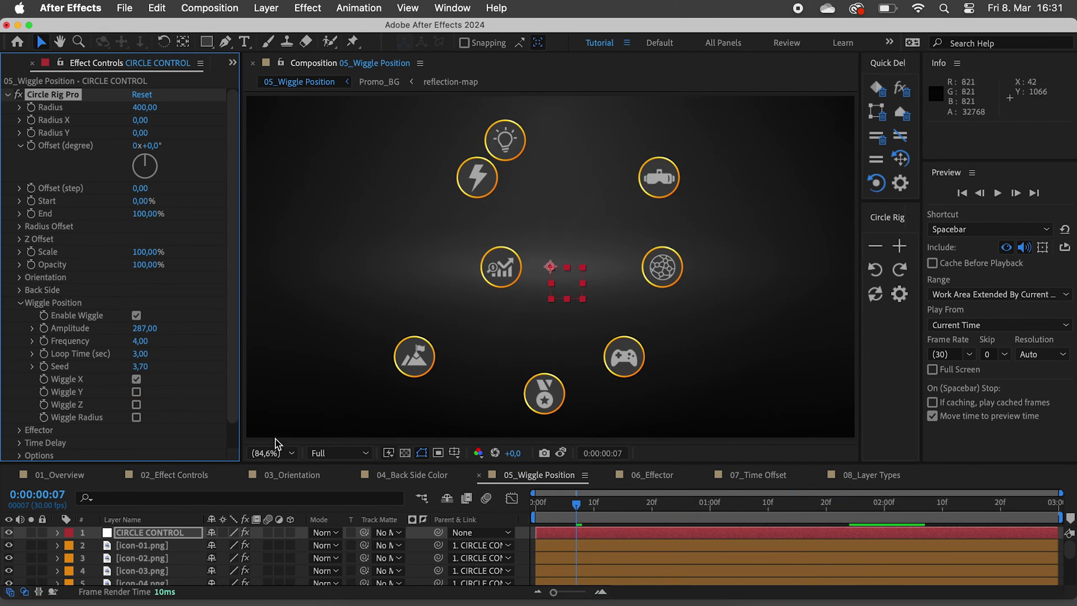
mouse_move(573, 508)
mouse_down()
mouse_move(552, 504)
mouse_move(926, 508)
mouse_move(565, 505)
mouse_up()
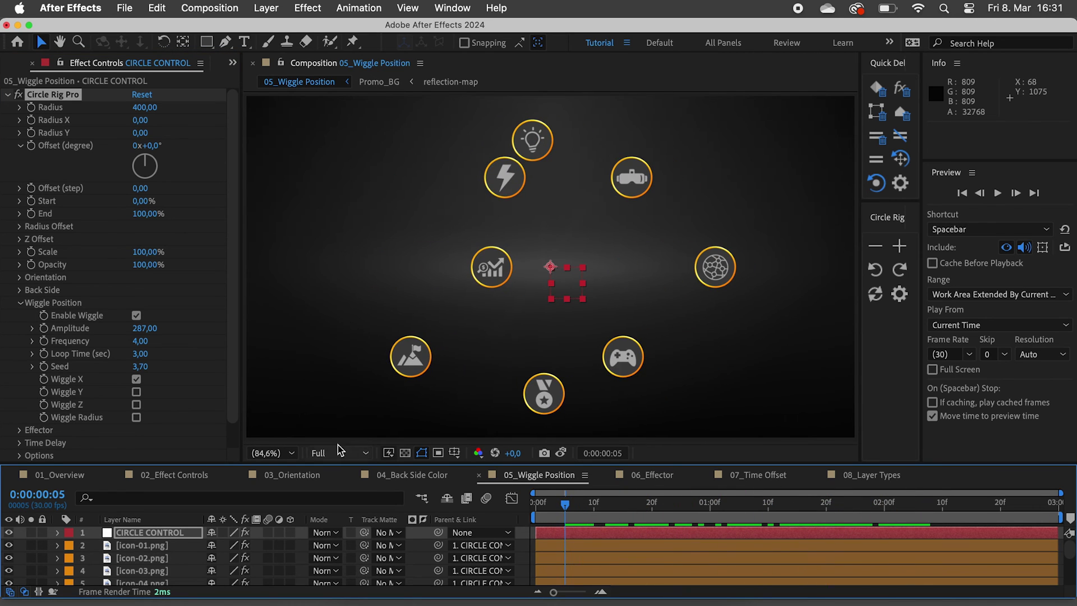
click(136, 418)
click(136, 379)
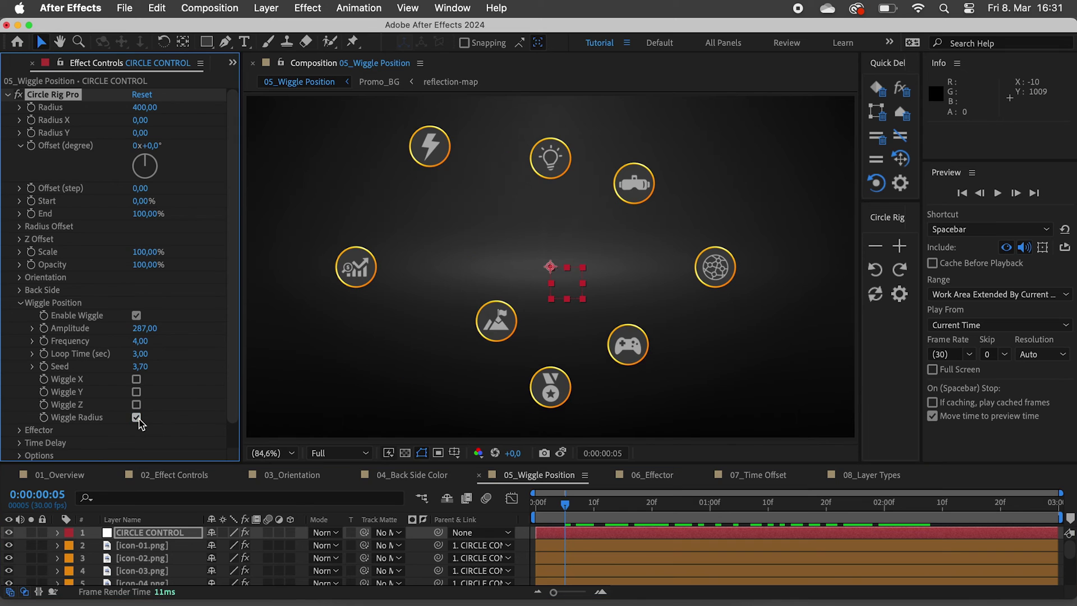
key(space)
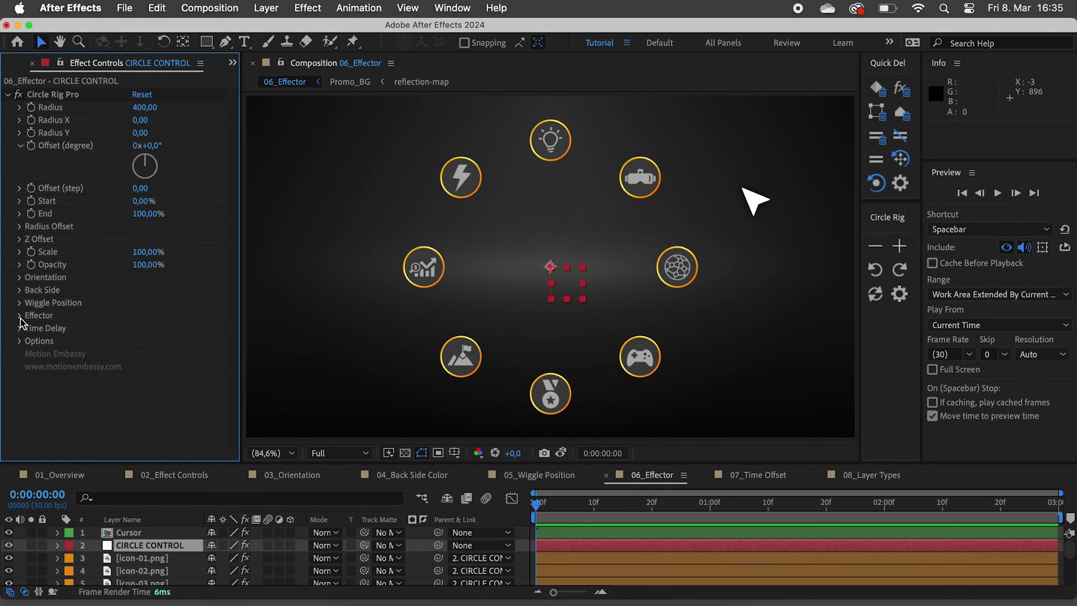
Enable the Effector and make the Cursor layer drive it
click(20, 316)
scroll(21, 318, down, 3)
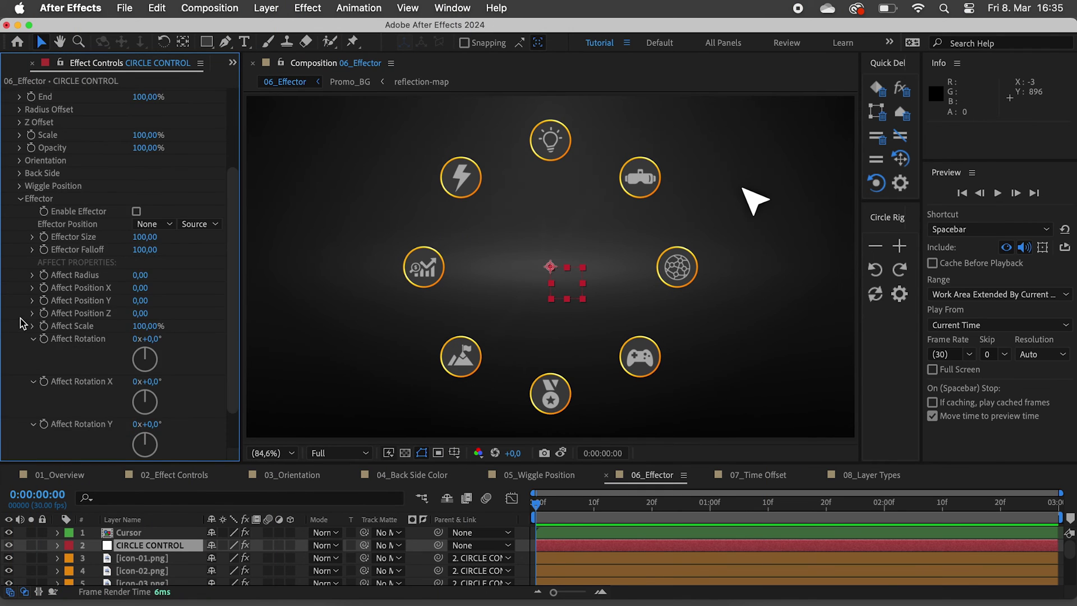
click(136, 212)
click(147, 225)
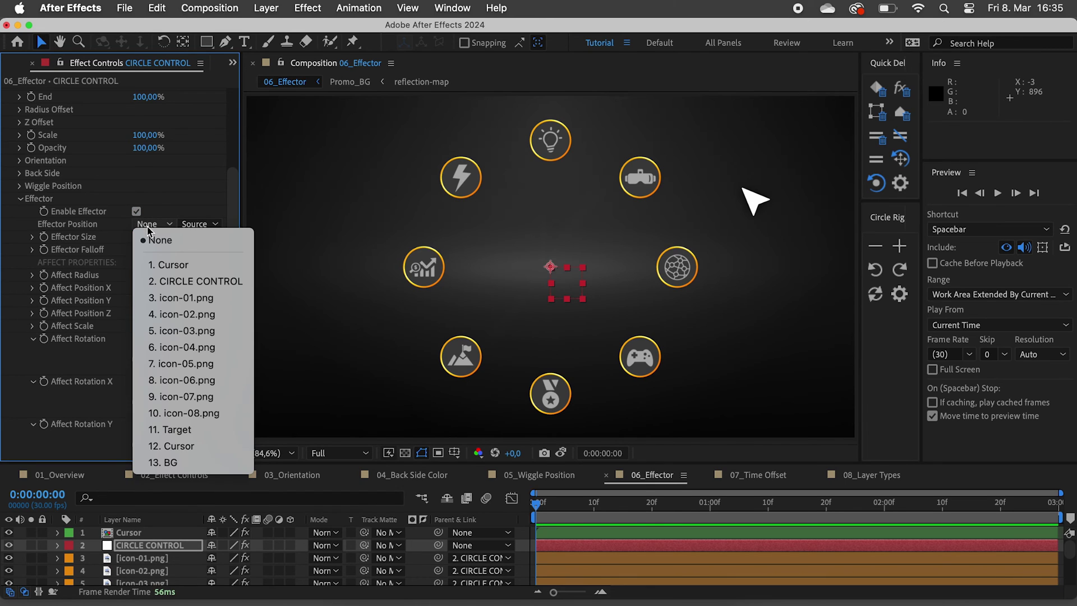
click(171, 272)
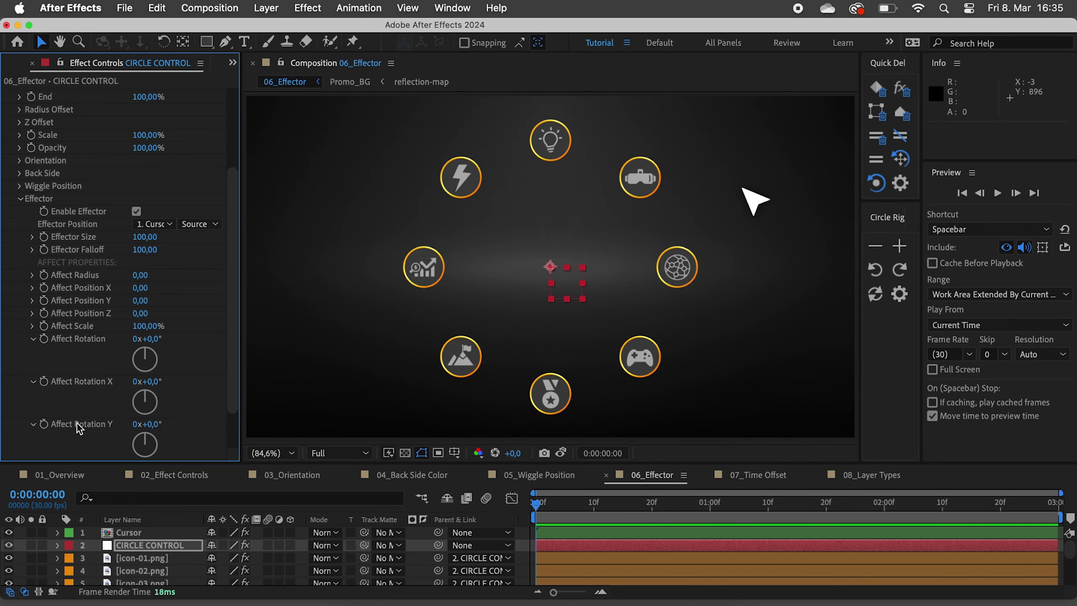
Set Affect Scale to 200 and move the Cursor layer over an icon to test
click(143, 328)
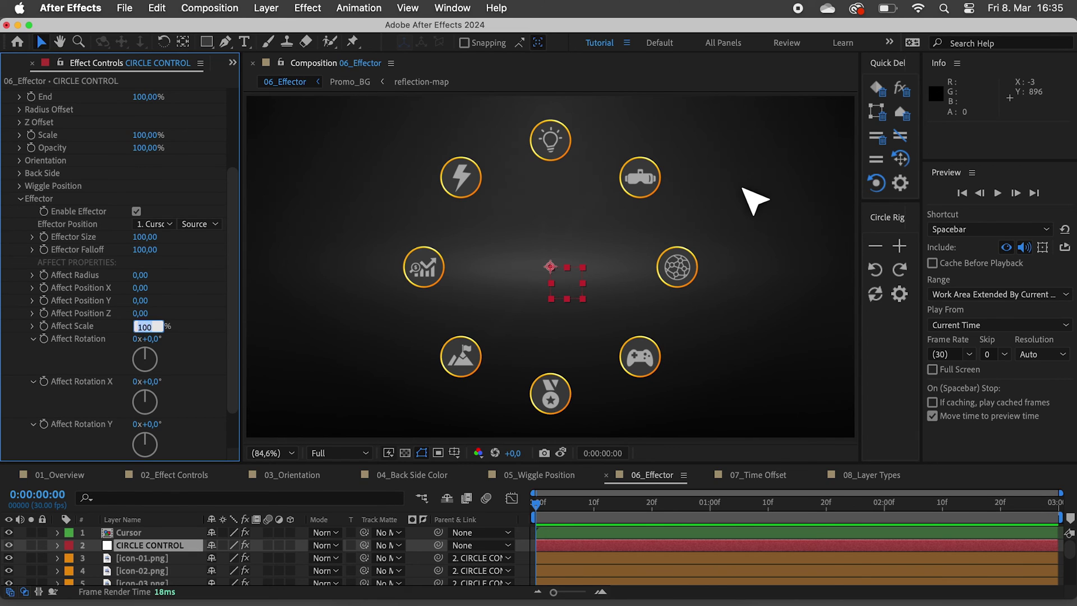
text(200)
key(Return)
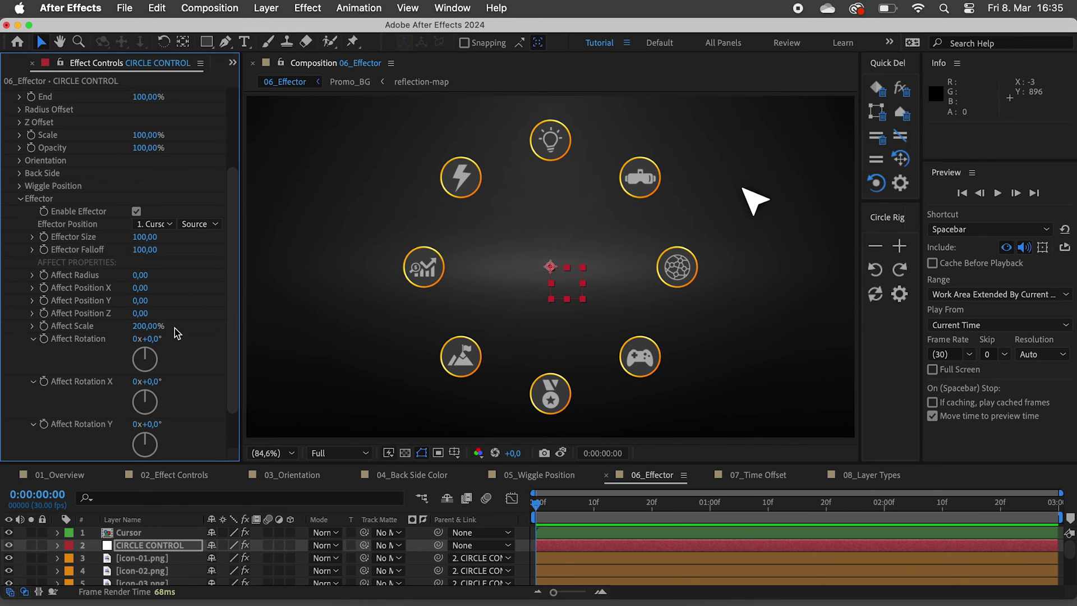
drag(743, 218, 407, 252)
Widen Effector Falloff to 232 and move the cursor onto the gamepad icon
click(164, 547)
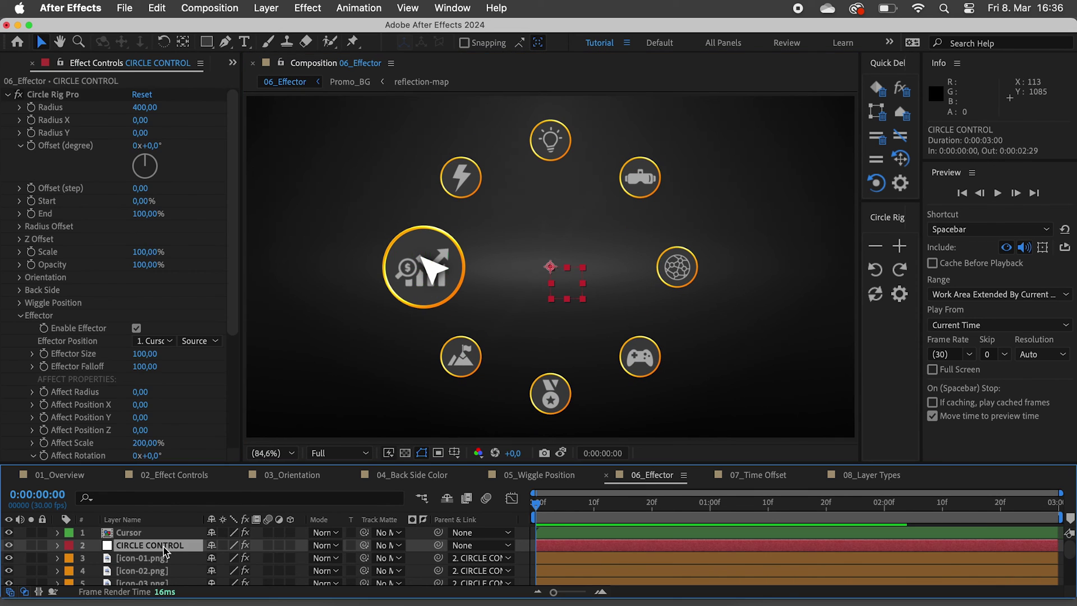
drag(146, 373, 399, 320)
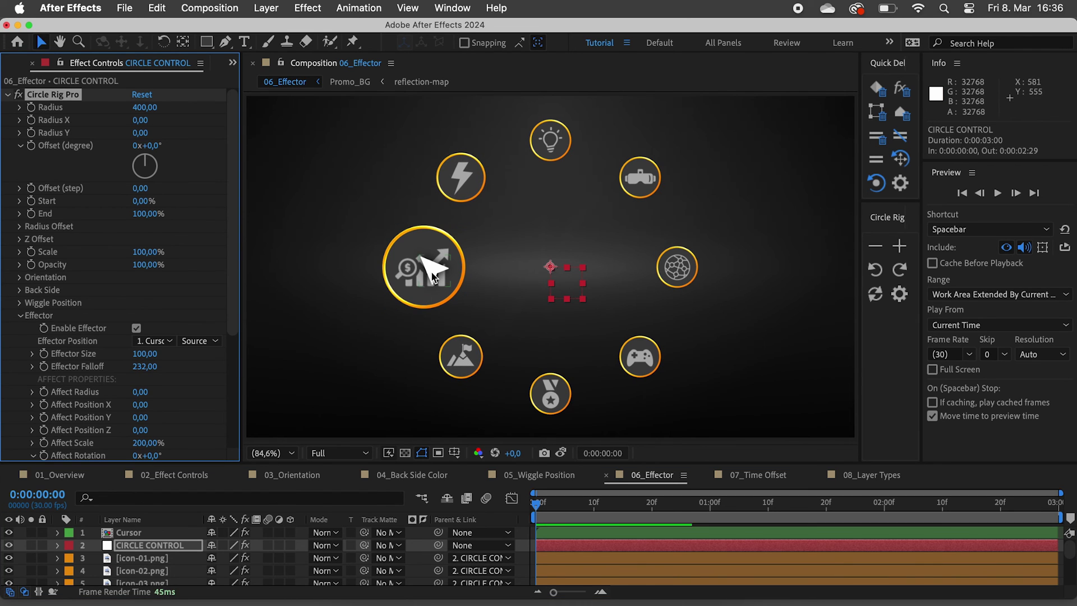
drag(438, 264, 471, 353)
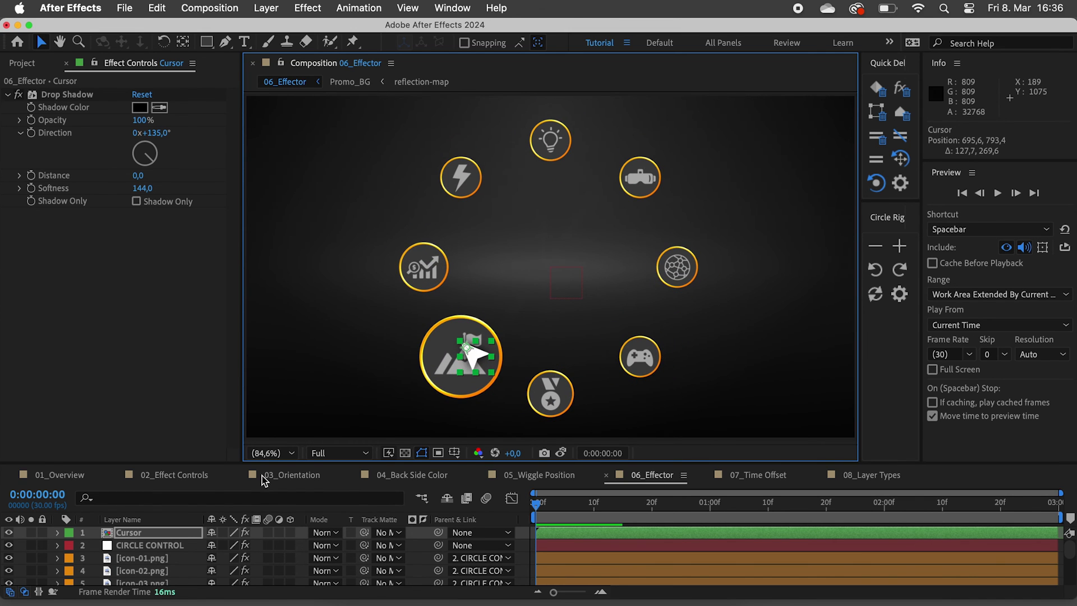
Set Affect Radius to 146 and add an Affect Rotation, testing with the Cursor layer
click(157, 546)
scroll(119, 415, down, 5)
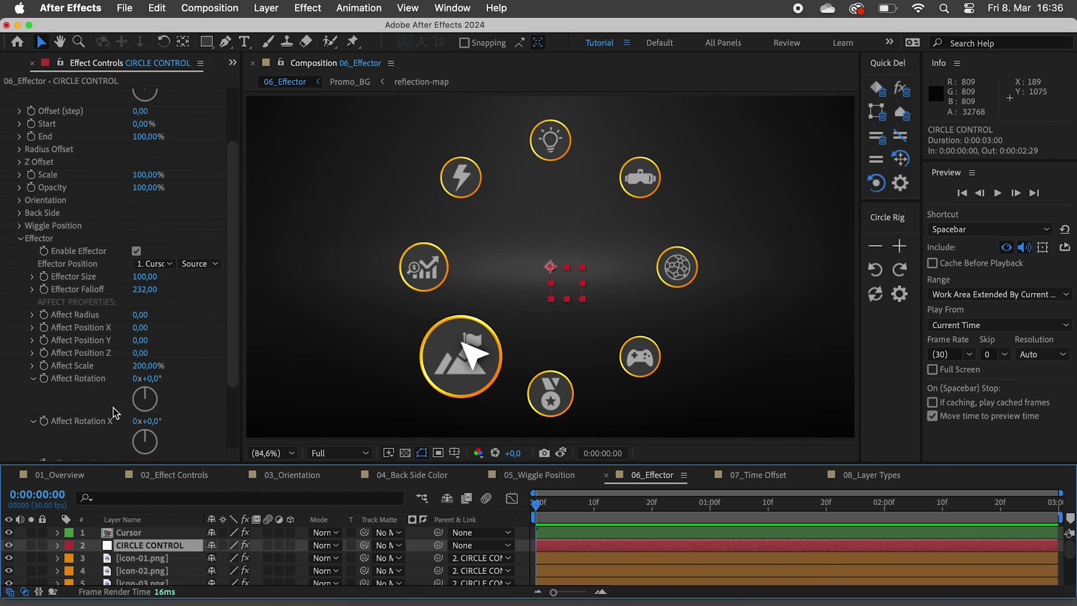
drag(138, 321, 245, 320)
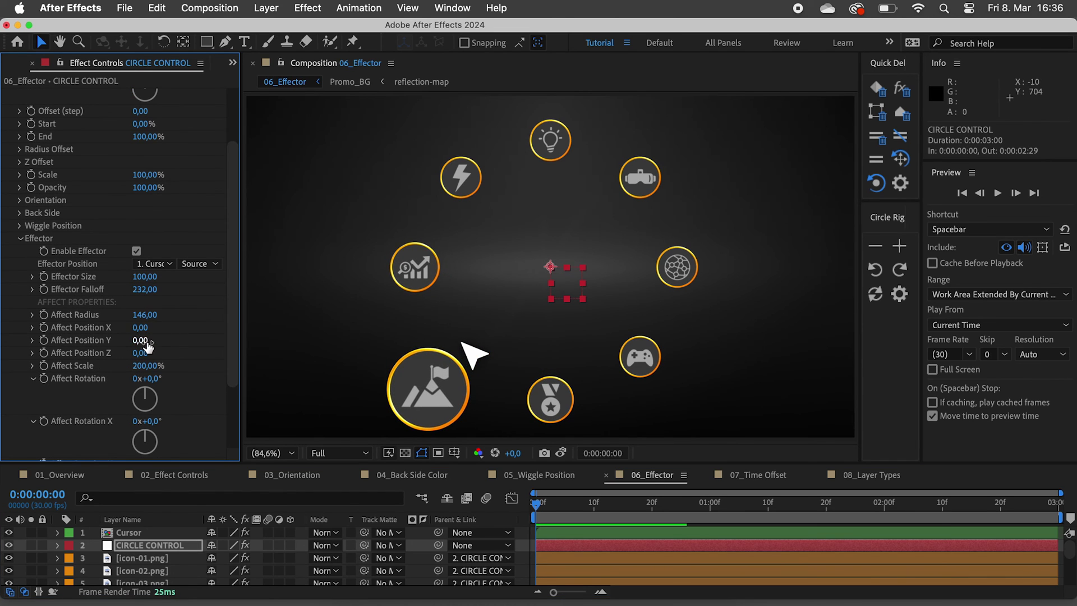
drag(153, 377, 78, 391)
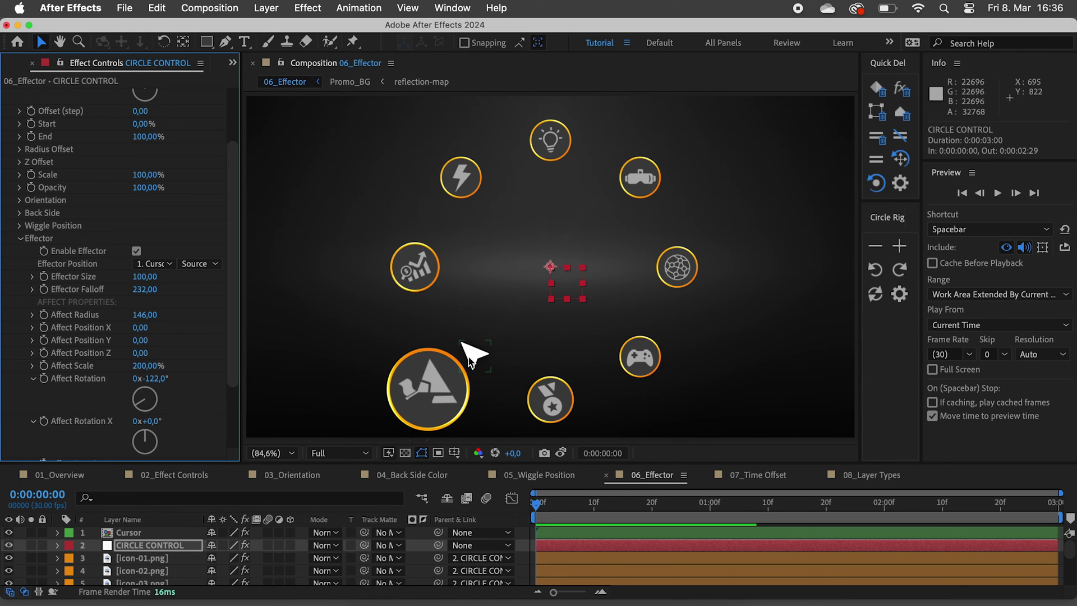
drag(466, 347, 459, 248)
click(901, 250)
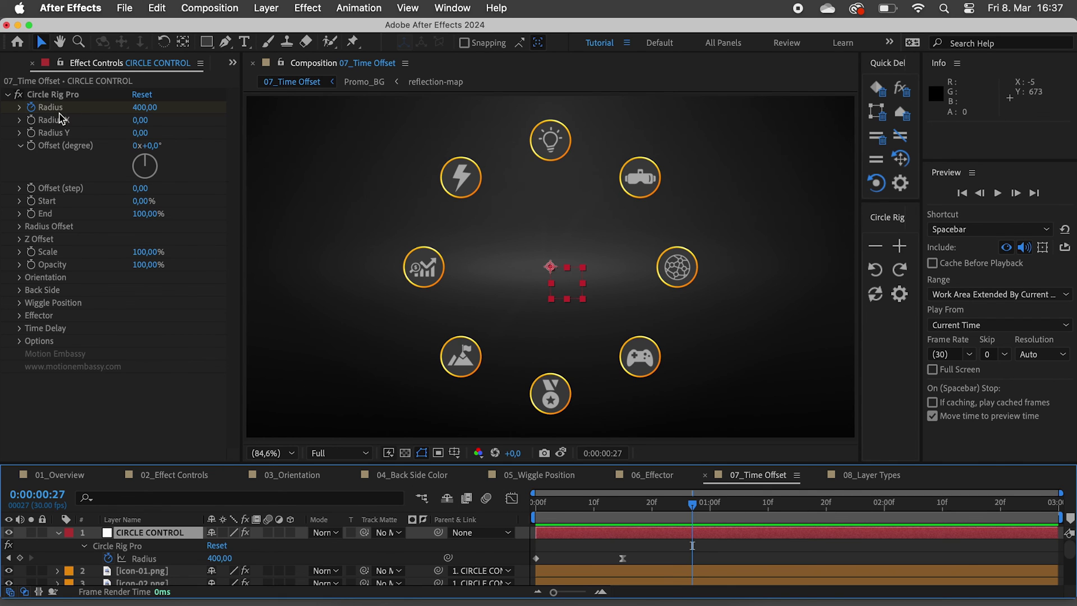
Set Time Delay to 3 frames and preview the staggered entrance
drag(573, 517, 489, 517)
key(space)
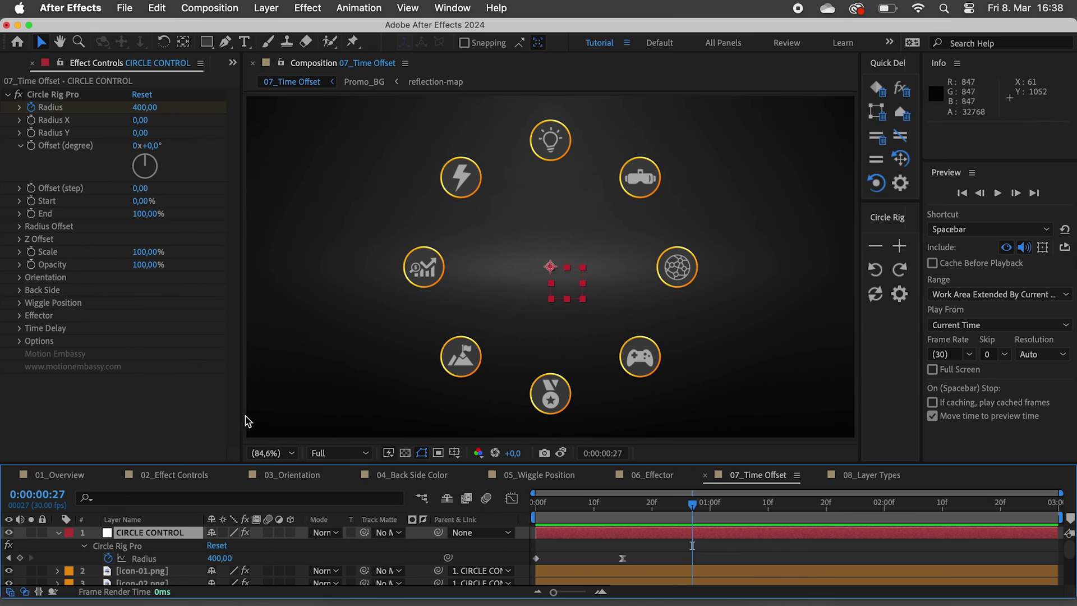
click(21, 330)
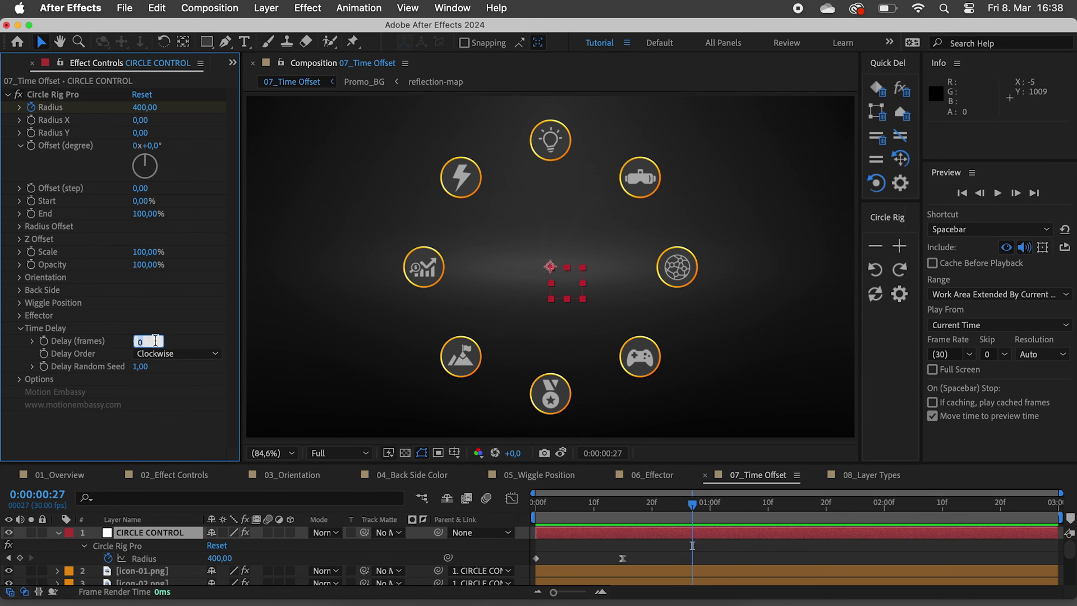
text(3)
key(Return)
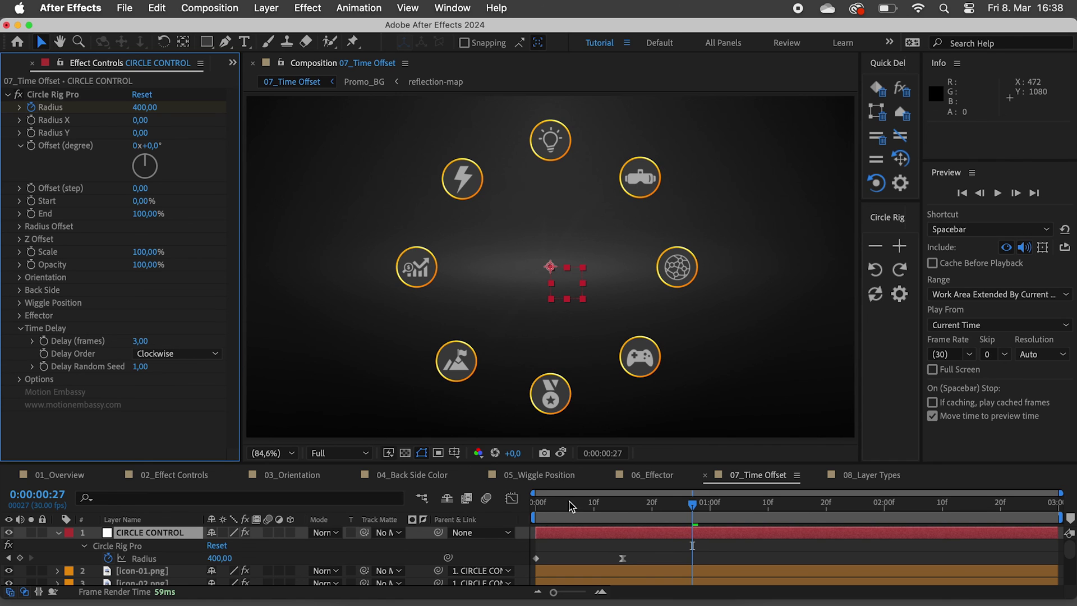
drag(569, 503, 473, 511)
key(space)
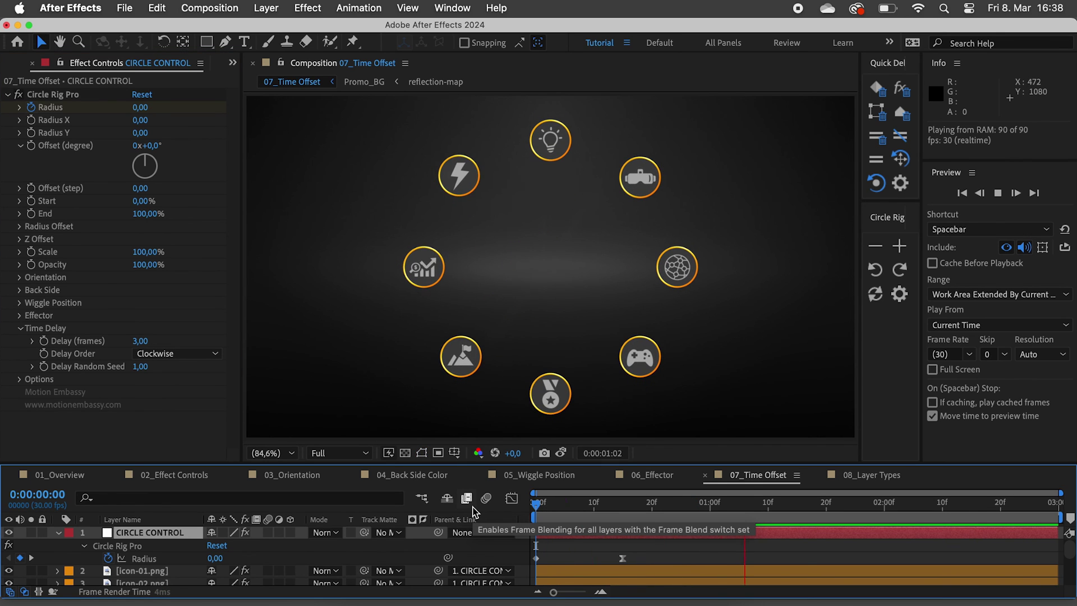
key(space)
Change Delay Order to Counterclockwise and preview it
click(175, 354)
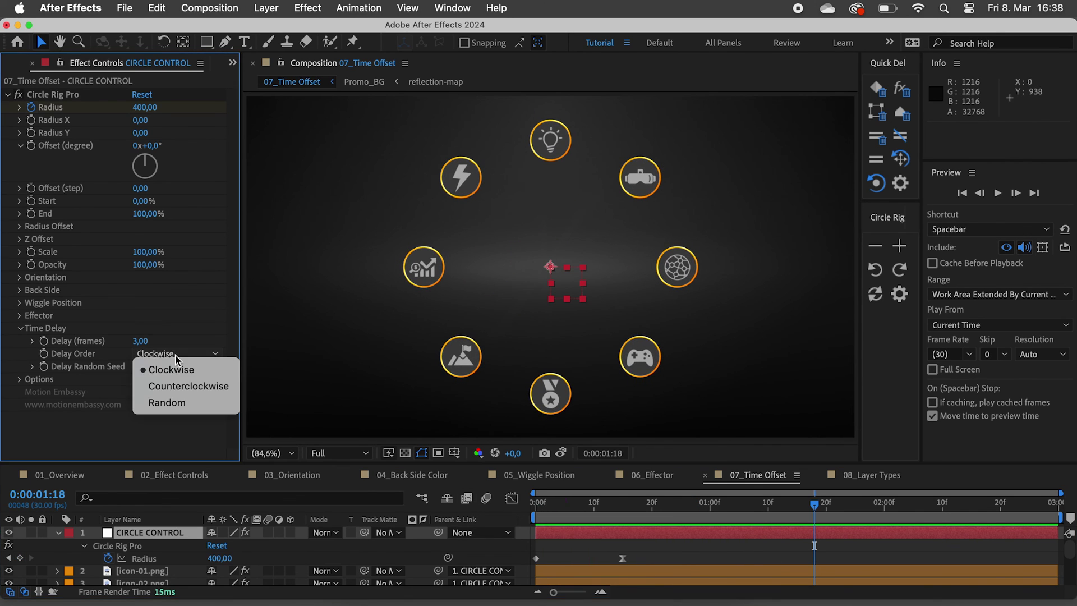
click(176, 387)
drag(559, 508, 489, 510)
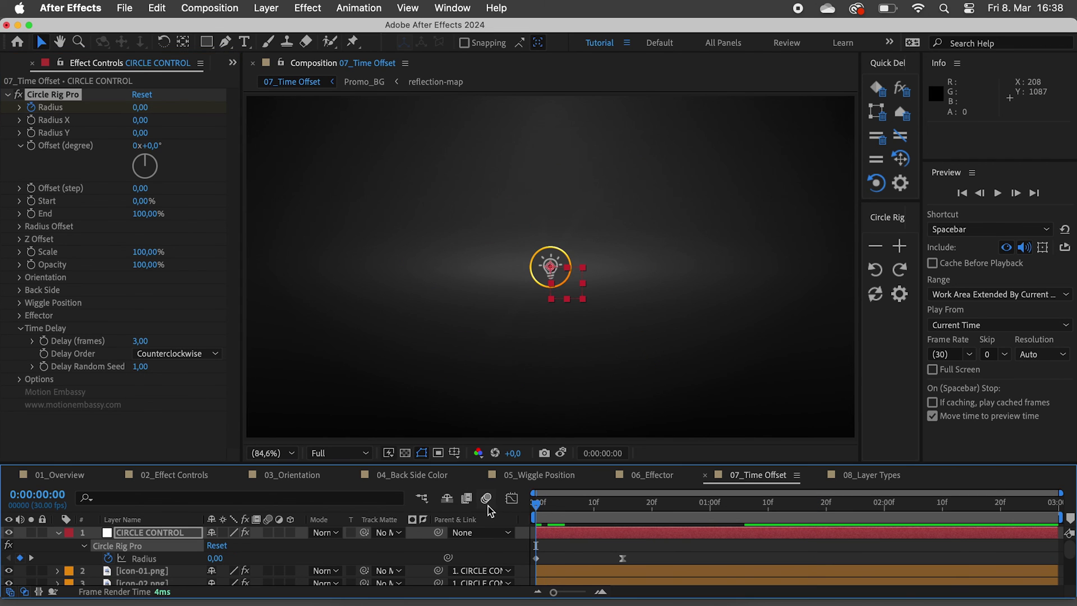
key(space)
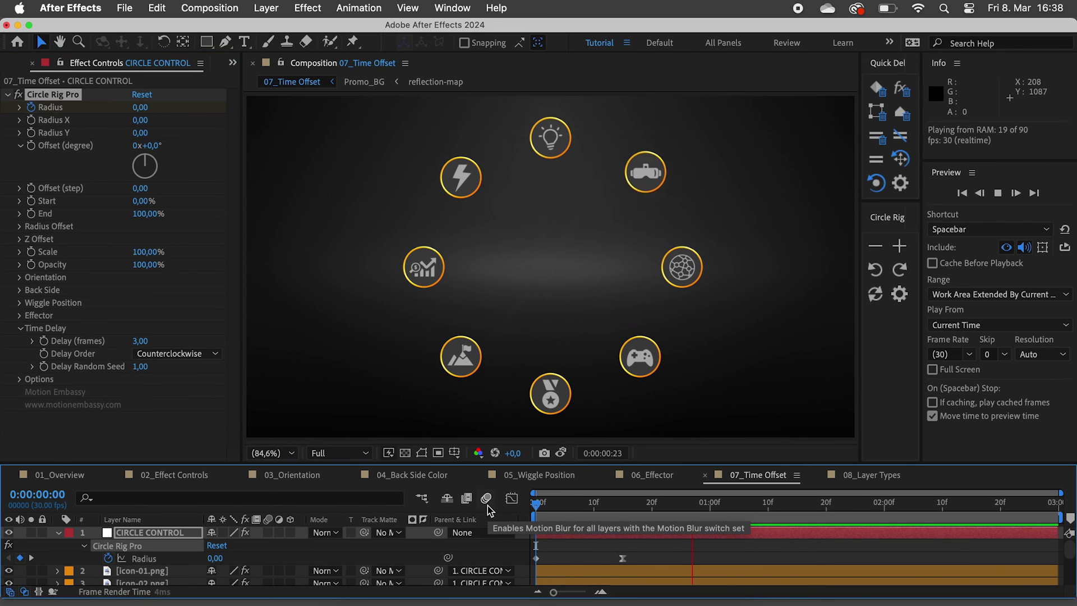
key(space)
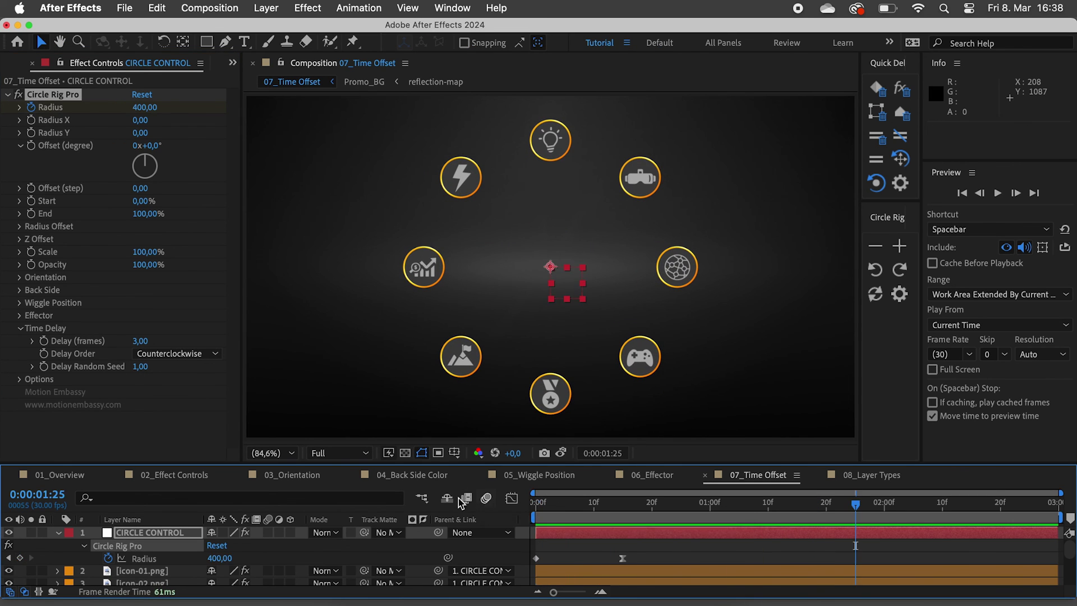
Set Delay Order to Random, preview from the start, and scrub a new seed
click(178, 356)
click(174, 403)
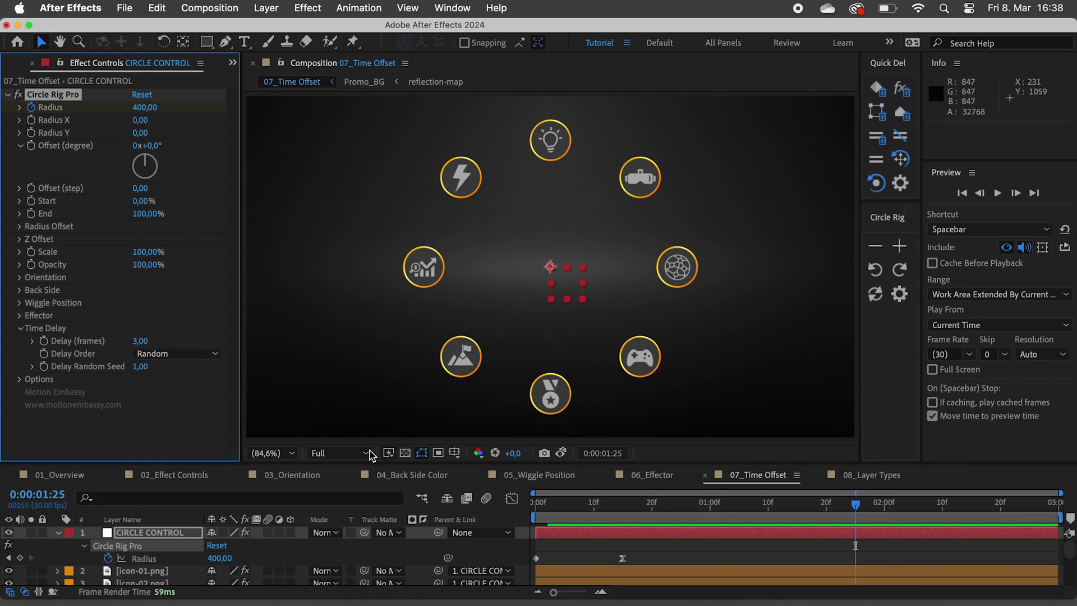
key(Home)
key(space)
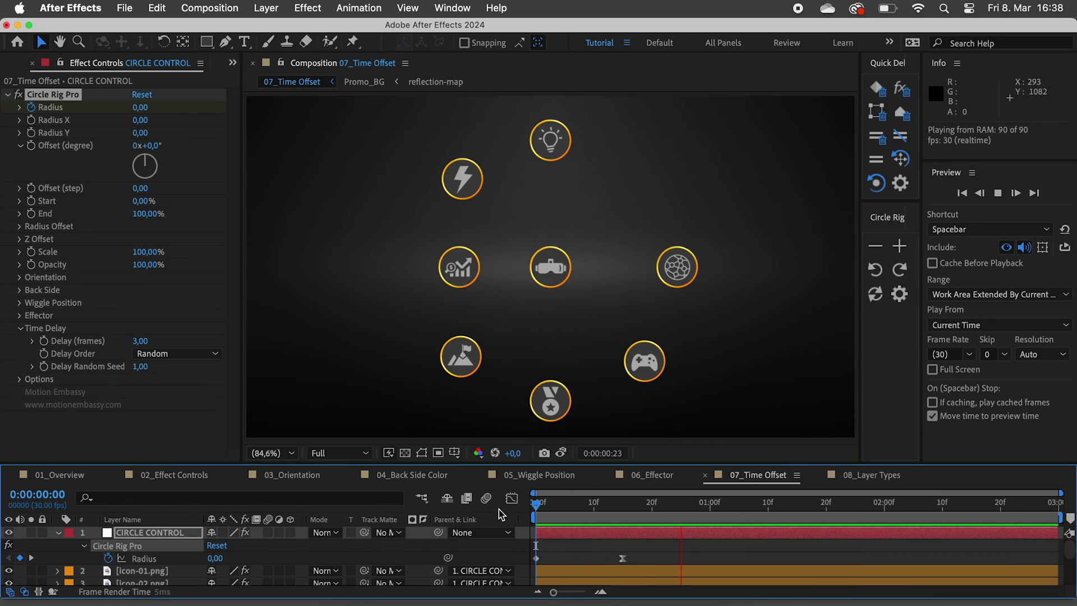
key(space)
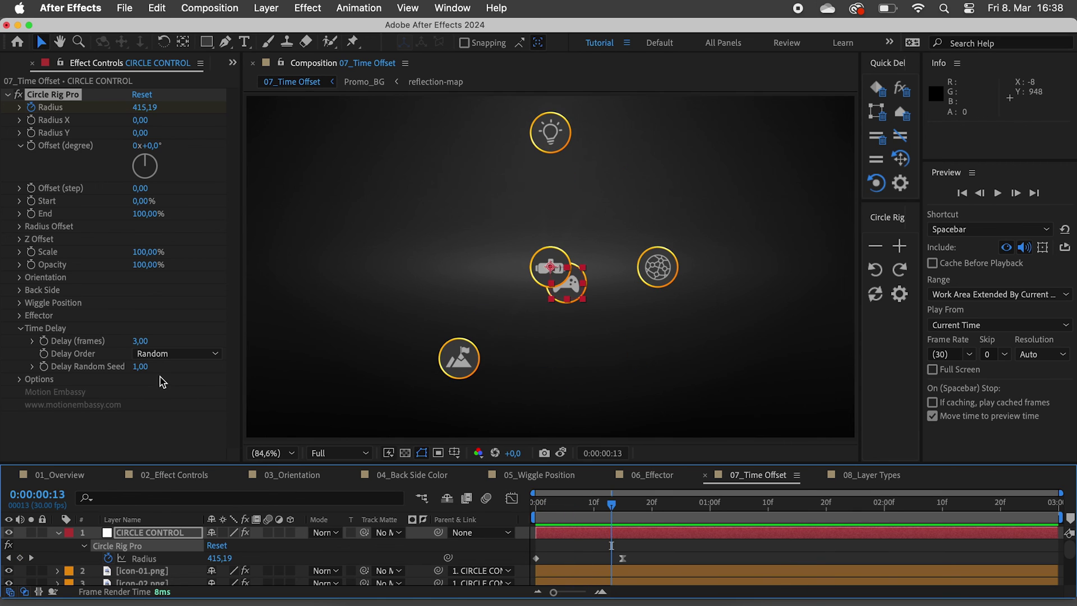
drag(141, 366, 165, 373)
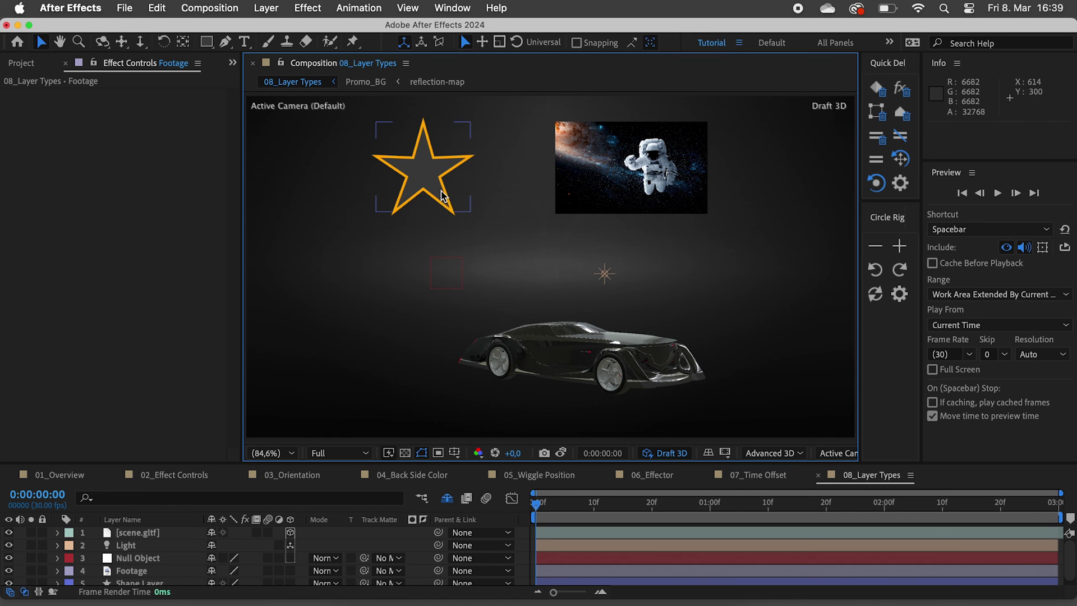
Turn the car to a side view and add star, astronaut, null, light and car to a circle rig
click(444, 196)
click(626, 198)
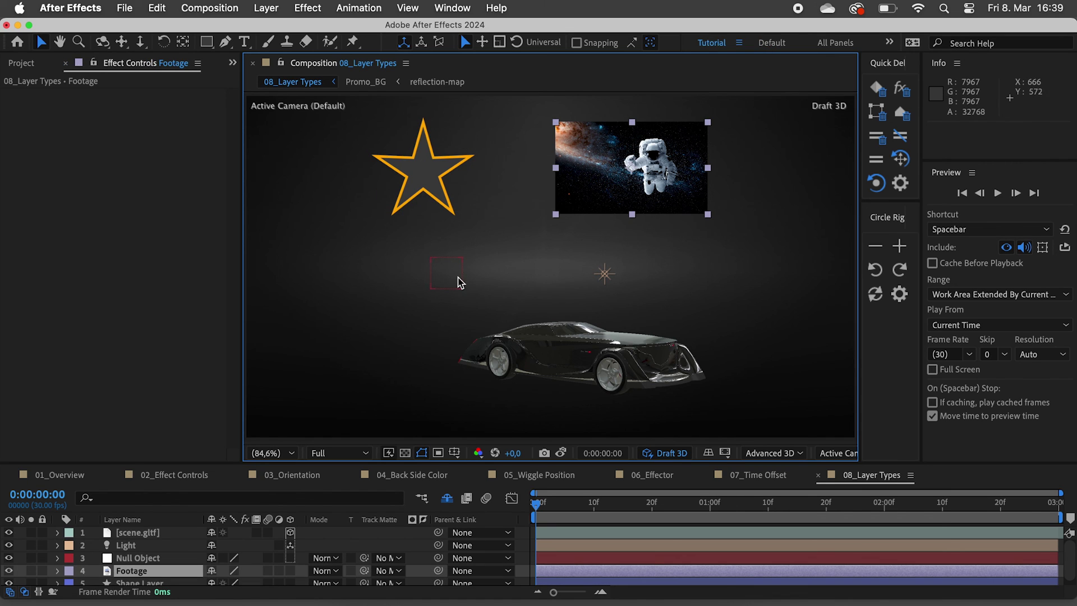
click(459, 280)
click(606, 275)
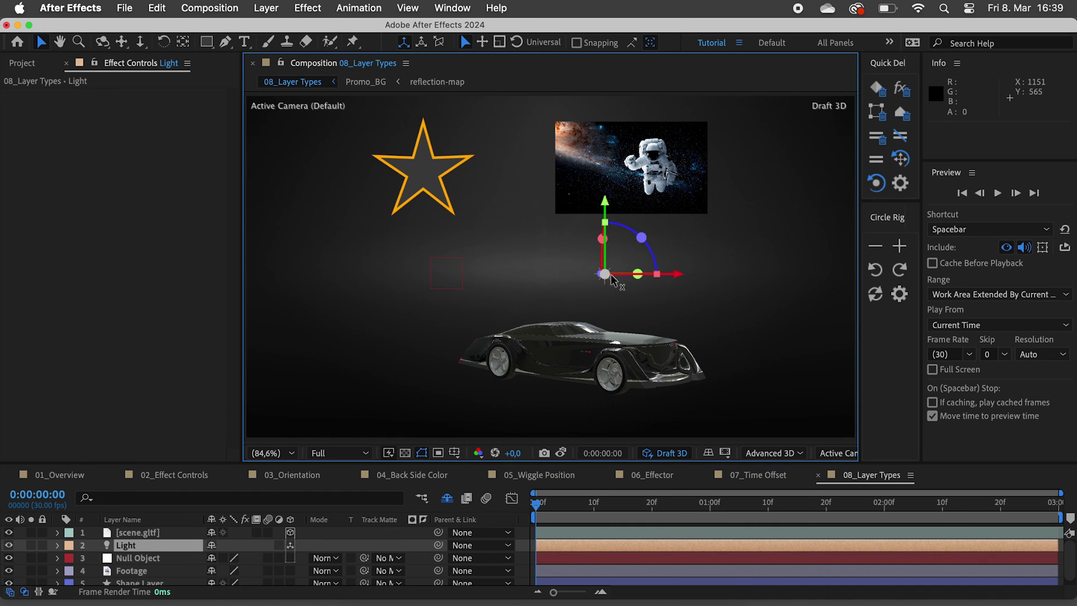
click(578, 354)
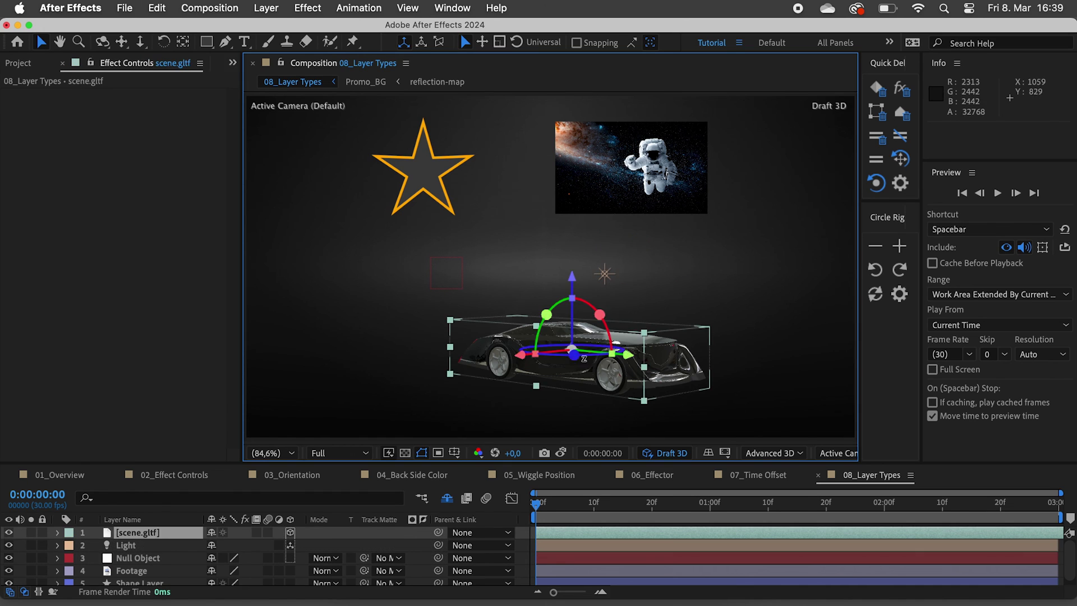
drag(606, 315, 494, 359)
drag(324, 163, 776, 382)
click(899, 270)
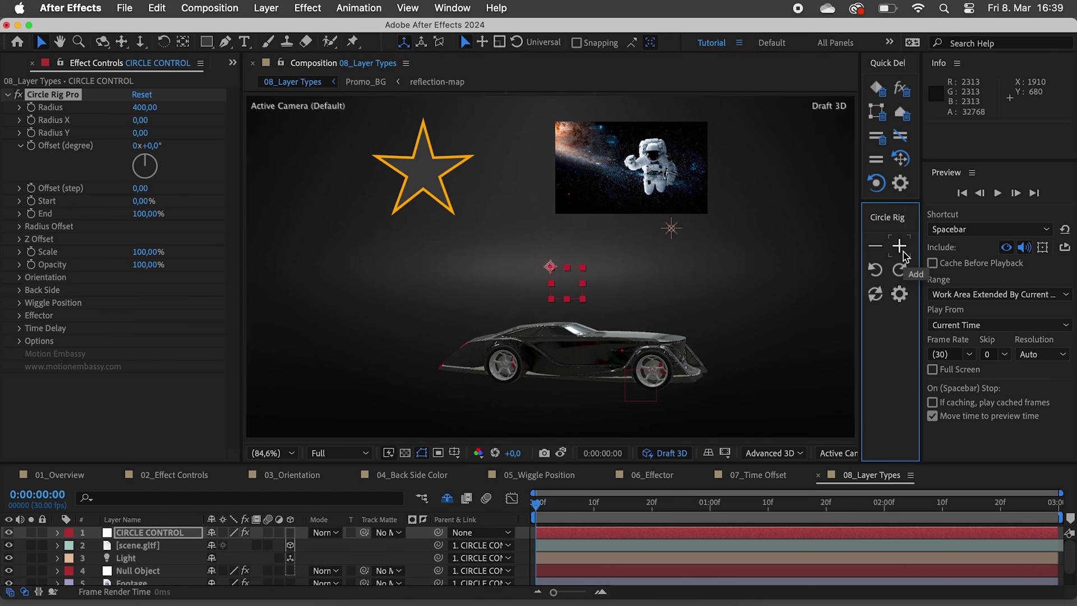
Rotate the layers one slot, then swap car with astronaut and star with light
click(555, 177)
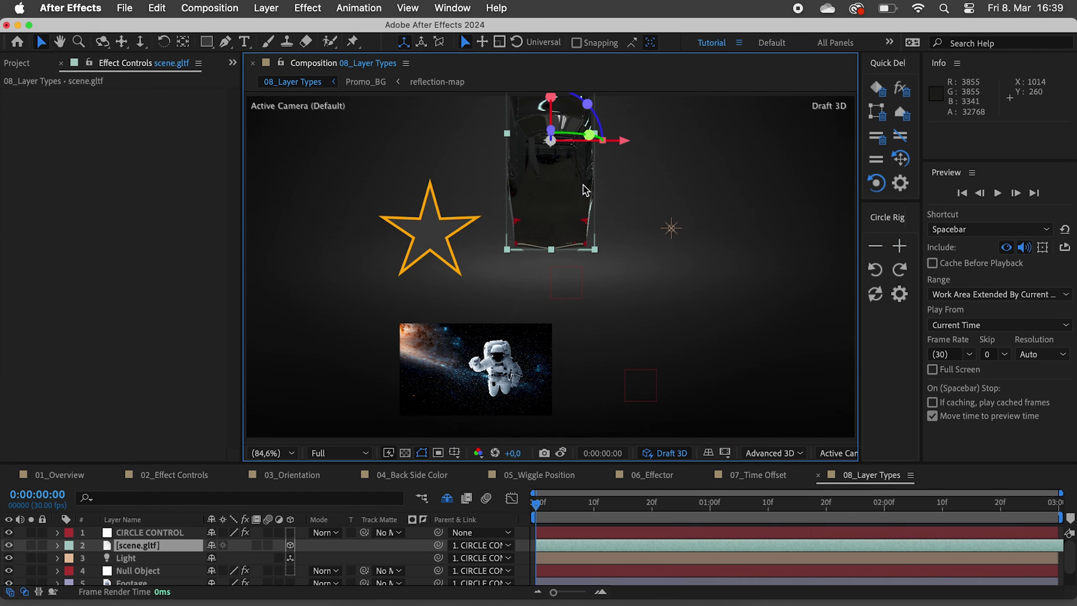
click(898, 270)
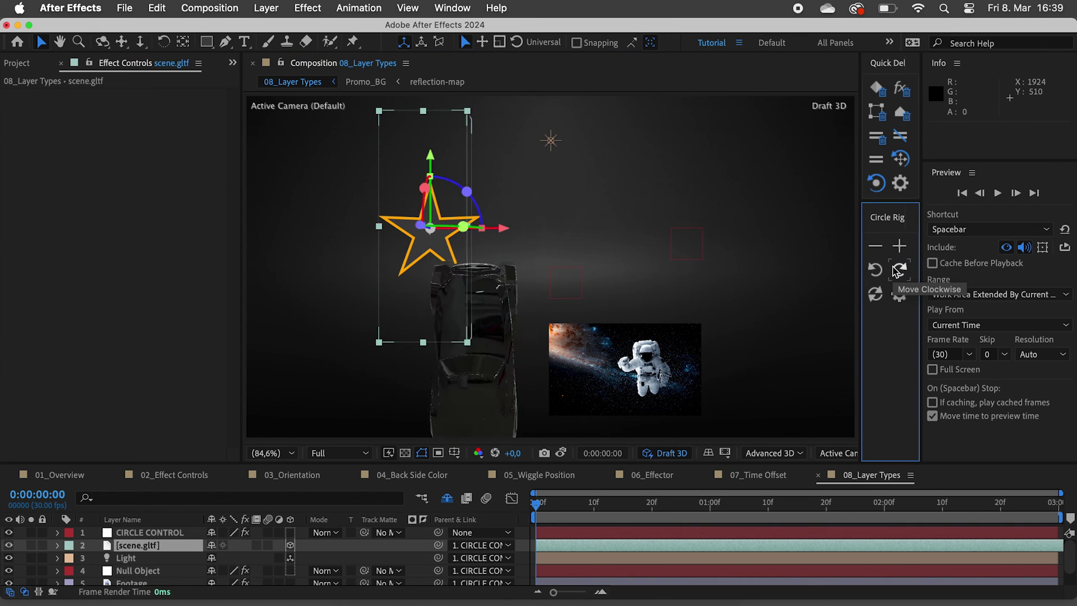
click(875, 295)
click(552, 143)
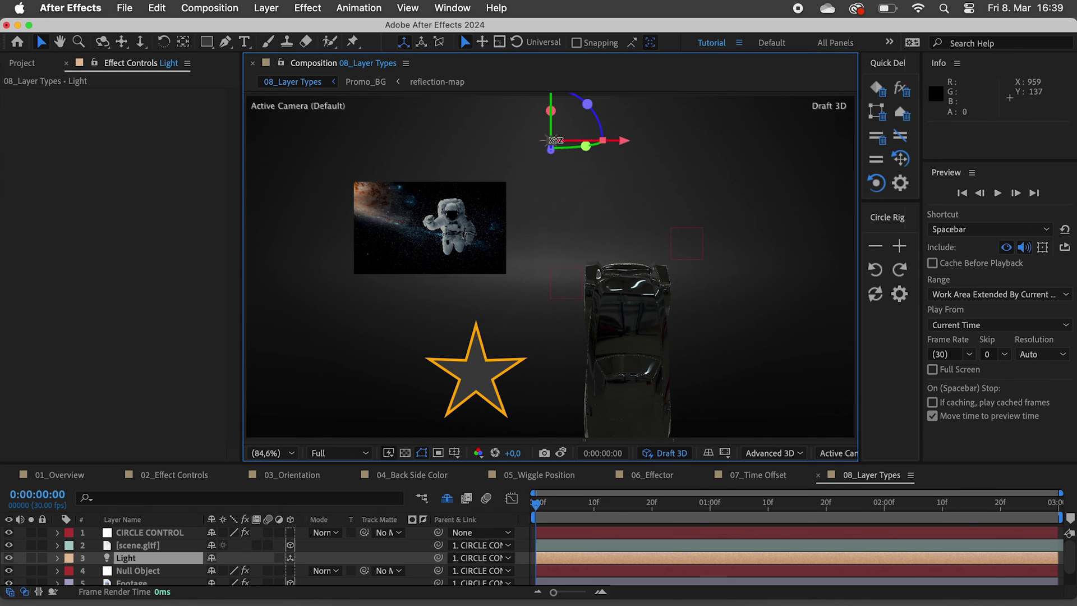
shift+click(480, 369)
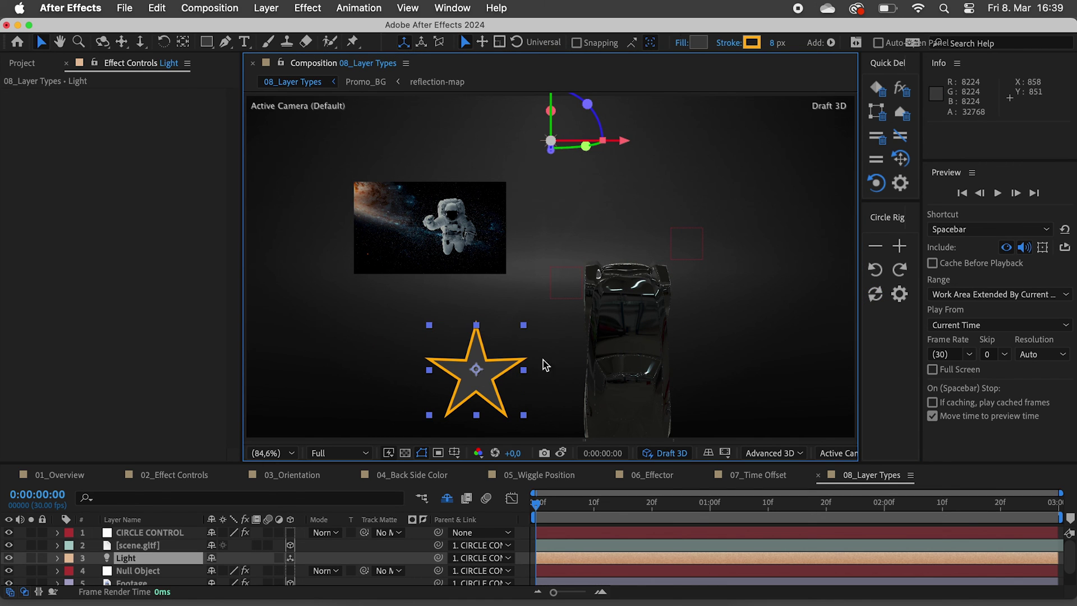
click(875, 294)
click(717, 281)
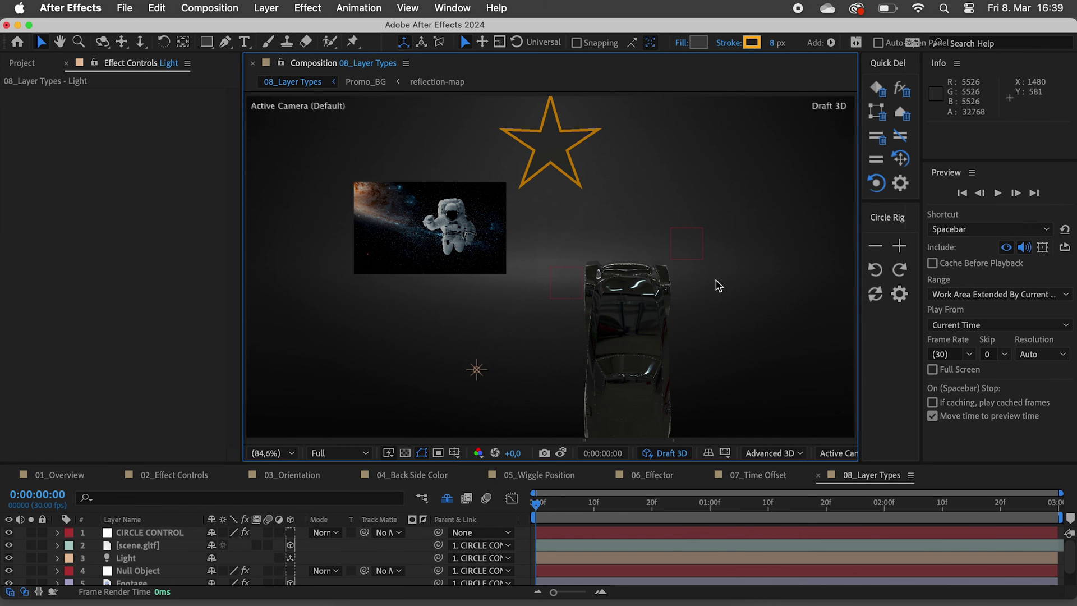